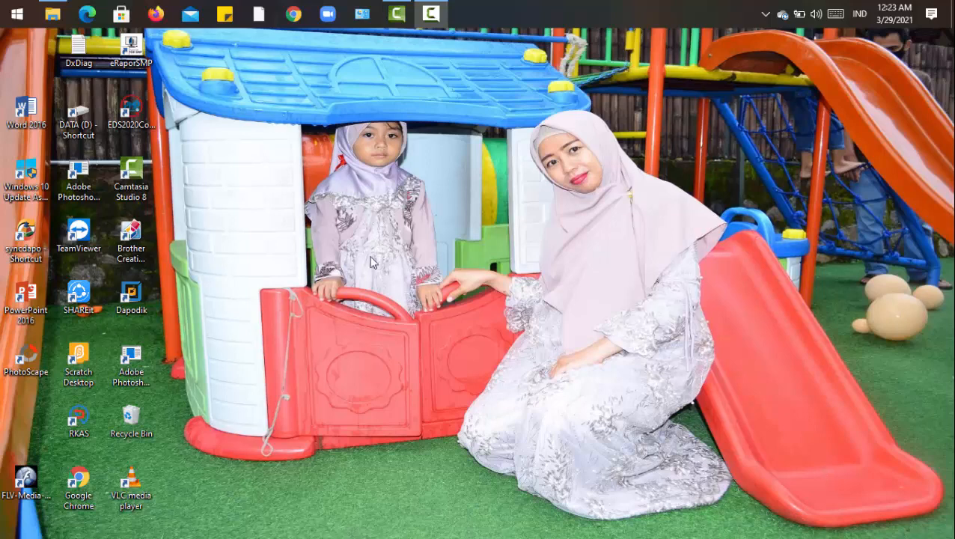
# - Open the recent Word document "2b. Soal Microsoft Word SIMULASI UKK OTKP 2021" from File Explorer
pyautogui.moveTo(53, 6)
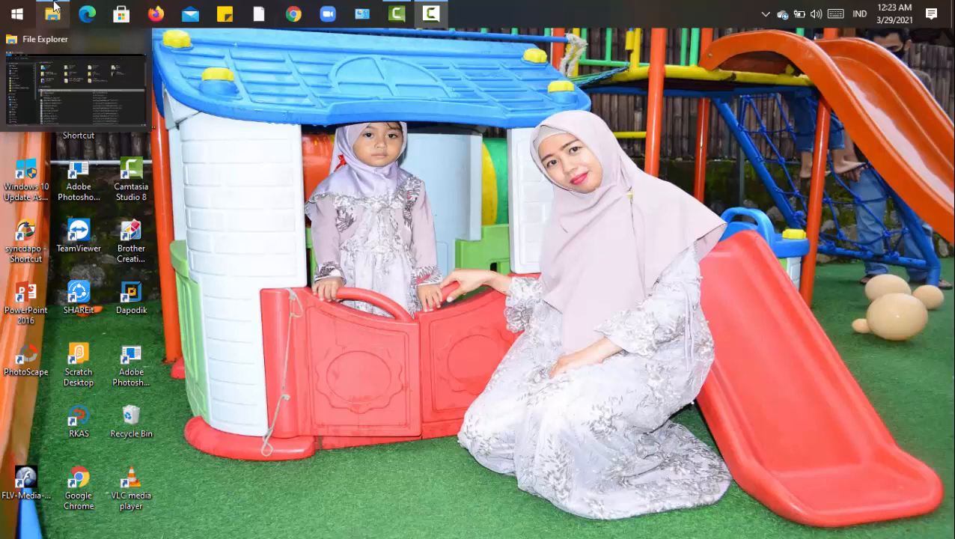
pyautogui.click(54, 6)
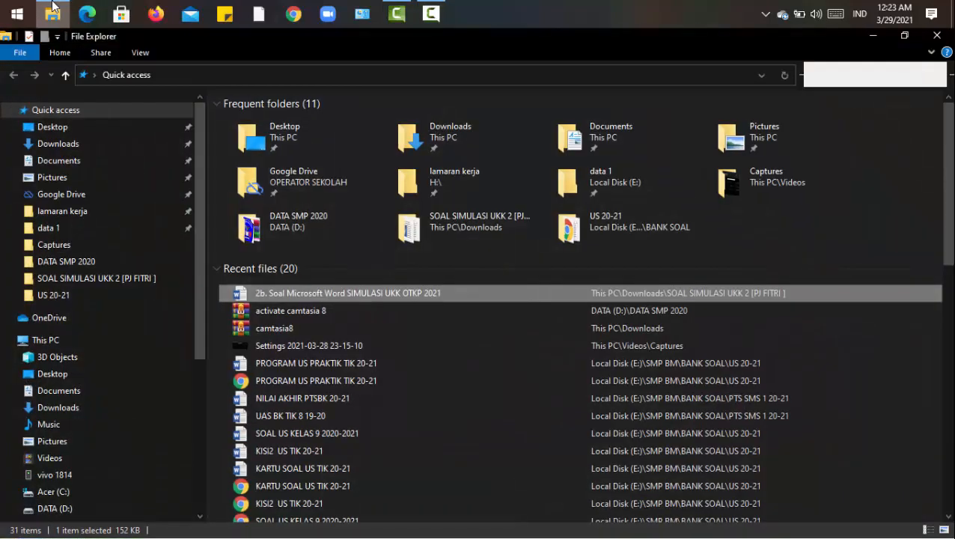
pyautogui.doubleClick(335, 295)
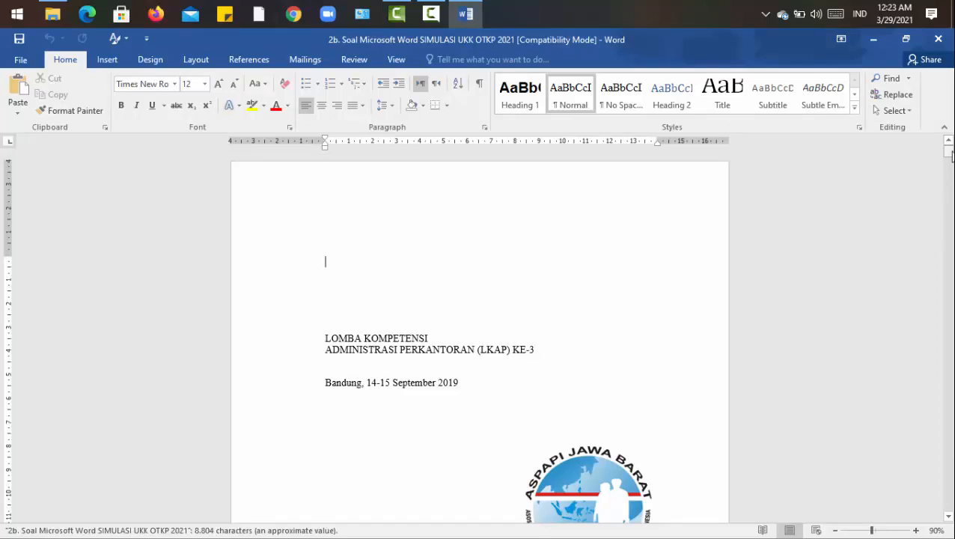
# - Delete the blank lines above the LOMBA KOMPETENSI title on the cover page
pyautogui.moveTo(948, 154)
pyautogui.mouseDown()
pyautogui.moveTo(949, 202)
pyautogui.moveTo(949, 153)
pyautogui.mouseUp()
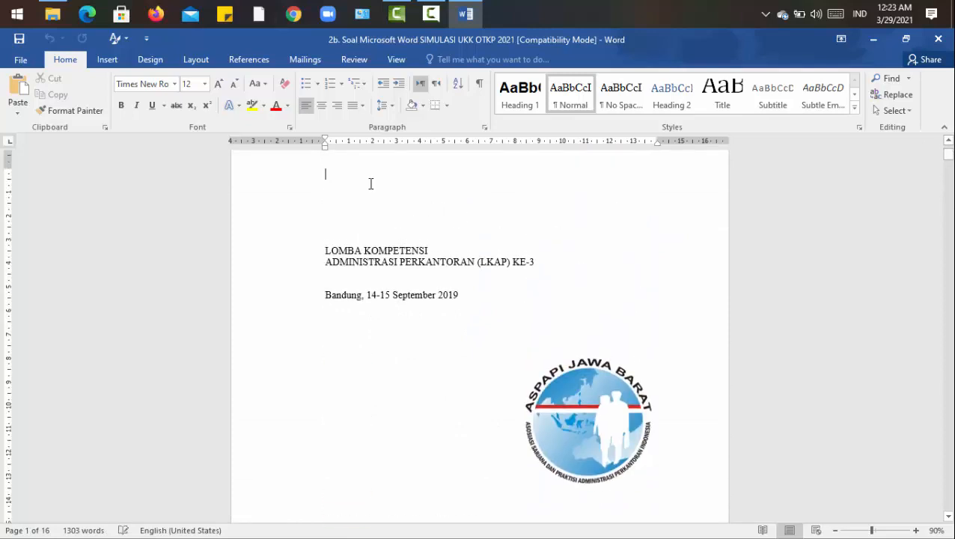
pyautogui.press('Delete')
pyautogui.press('Delete')
pyautogui.press('Delete')
pyautogui.press('Delete')
pyautogui.press('Delete')
pyautogui.press('Delete')
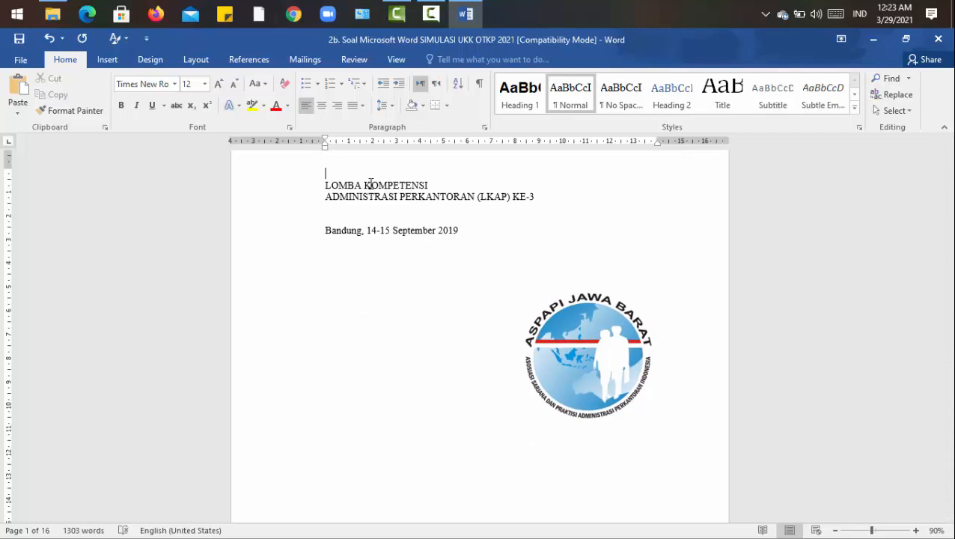
pyautogui.press('Delete')
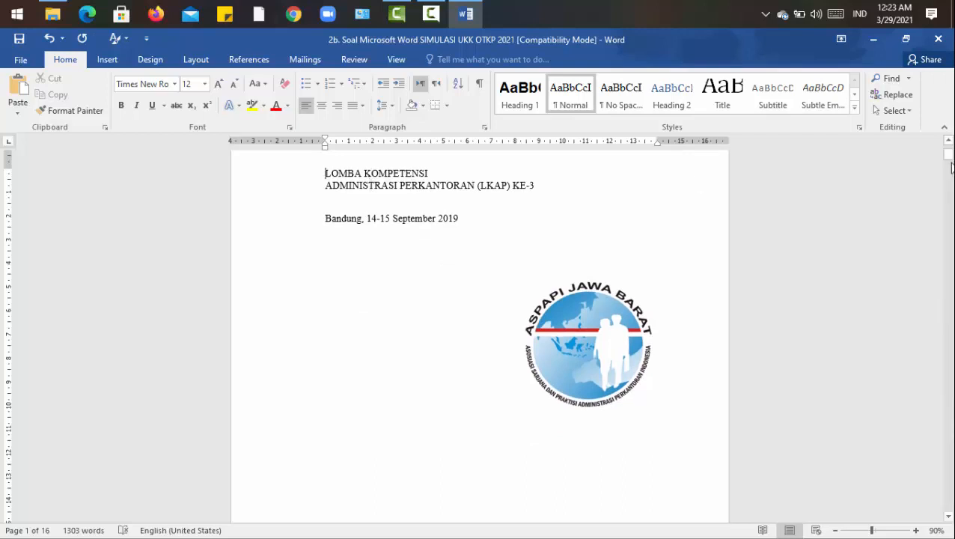
# - Delete the empty lines making up the blank page between the cover and the DAFTAR ISI page
pyautogui.moveTo(949, 158); pyautogui.dragTo(950, 177)
pyautogui.click(526, 209)
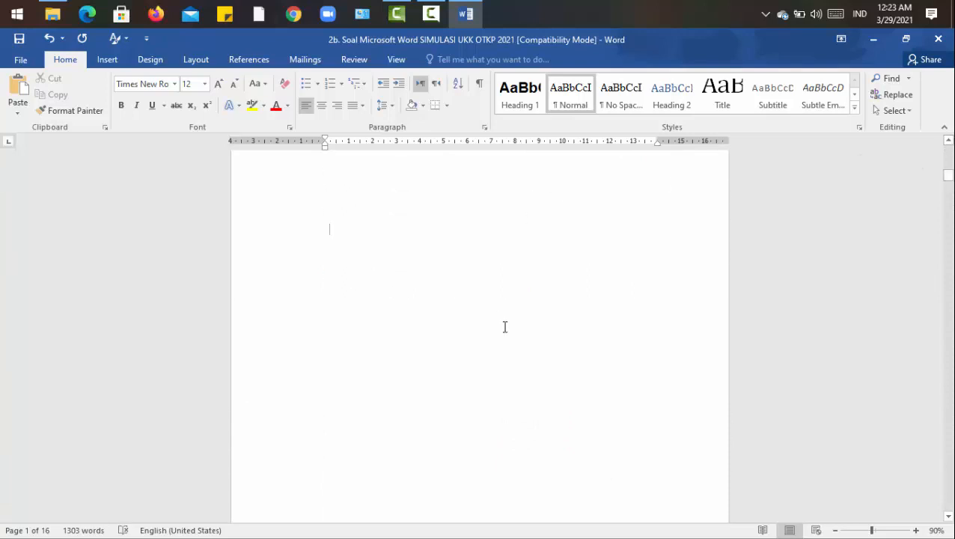
pyautogui.press('BackSpace')
pyautogui.press('BackSpace')
pyautogui.press('BackSpace')
pyautogui.press('BackSpace')
pyautogui.moveTo(469, 536); pyautogui.dragTo(326, 426)
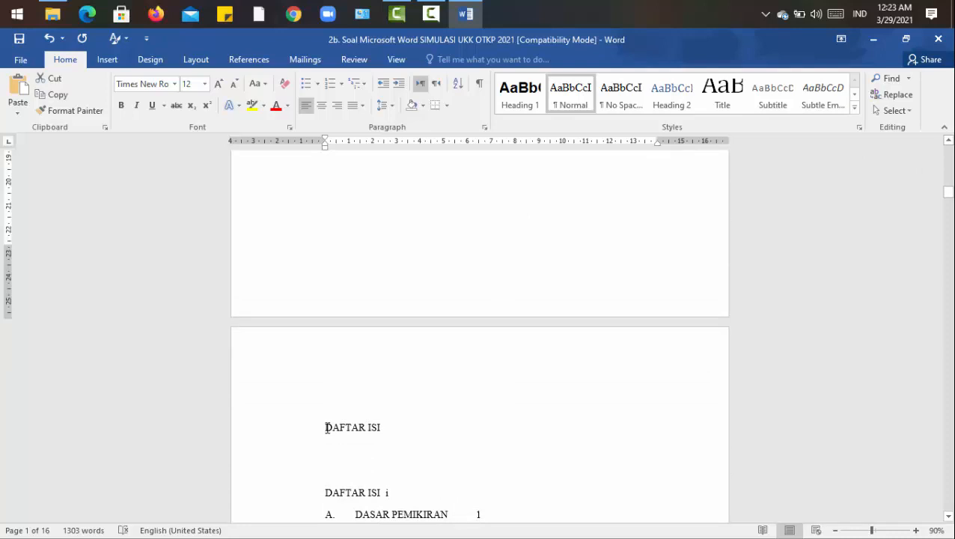
pyautogui.scroll(-4, 327, 428)
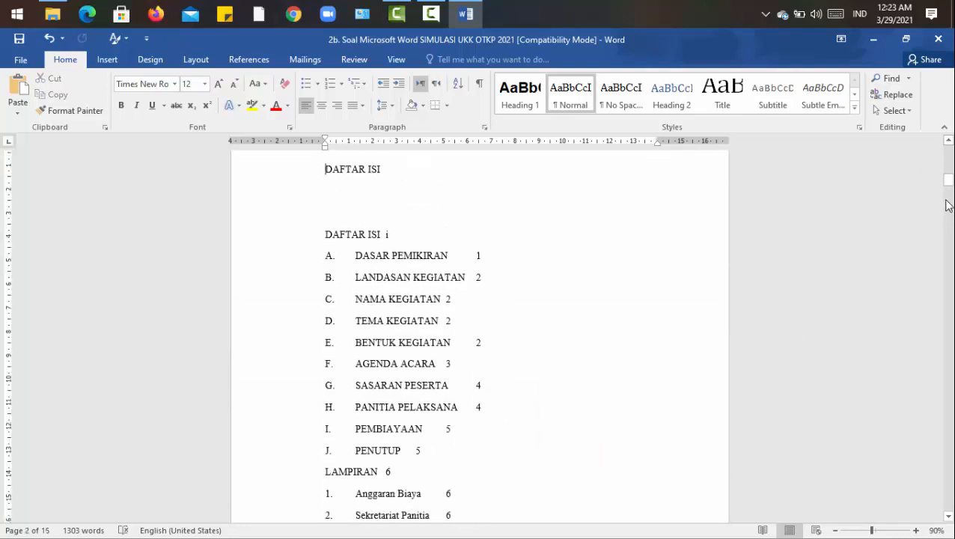
# - Delete the old table of contents under the DAFTAR ISI heading, through the entry "Informasi Penawaran Kerja Sama"
pyautogui.moveTo(949, 180)
pyautogui.mouseDown()
pyautogui.moveTo(950, 188)
pyautogui.moveTo(950, 179)
pyautogui.mouseUp()
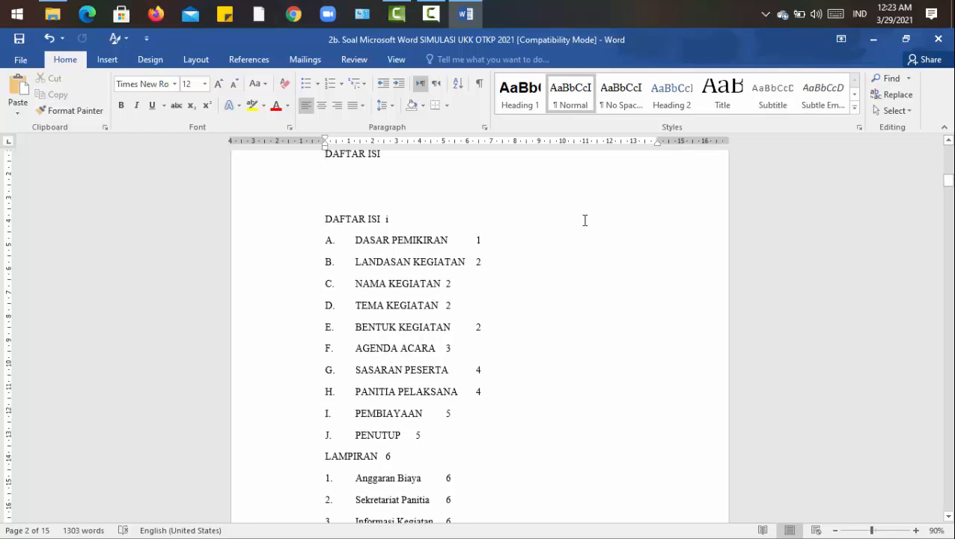
pyautogui.click(514, 222)
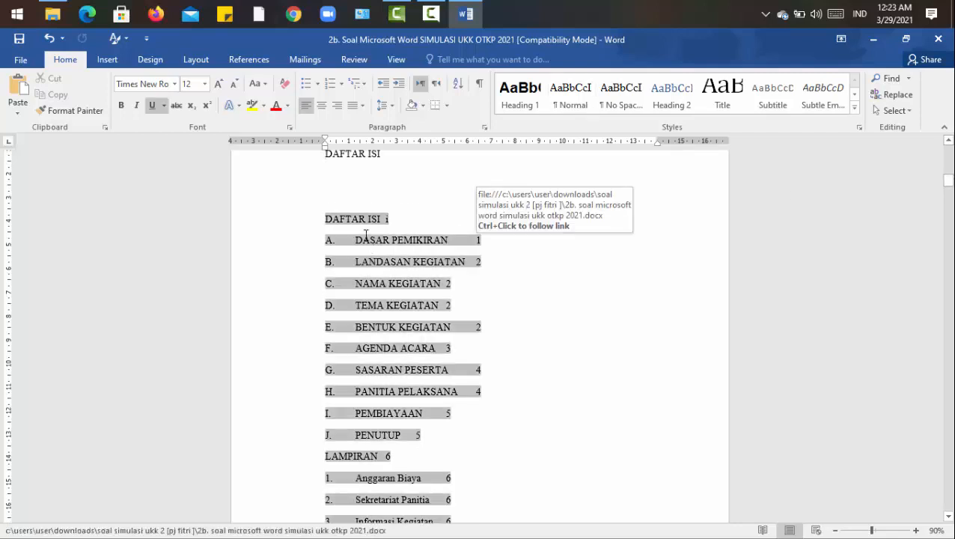
pyautogui.click(316, 205)
pyautogui.click(333, 219)
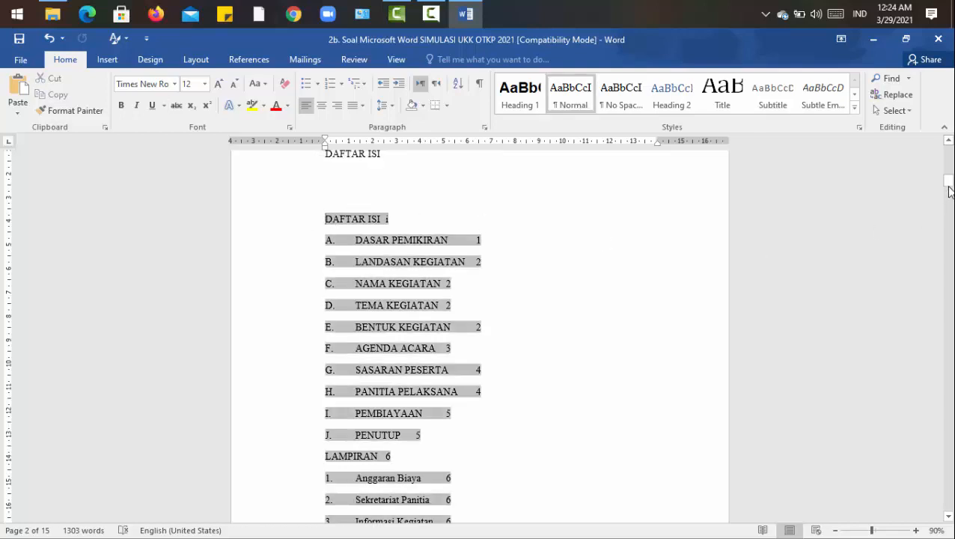
pyautogui.moveTo(948, 187)
pyautogui.mouseDown()
pyautogui.moveTo(949, 196)
pyautogui.moveTo(949, 184)
pyautogui.mouseUp()
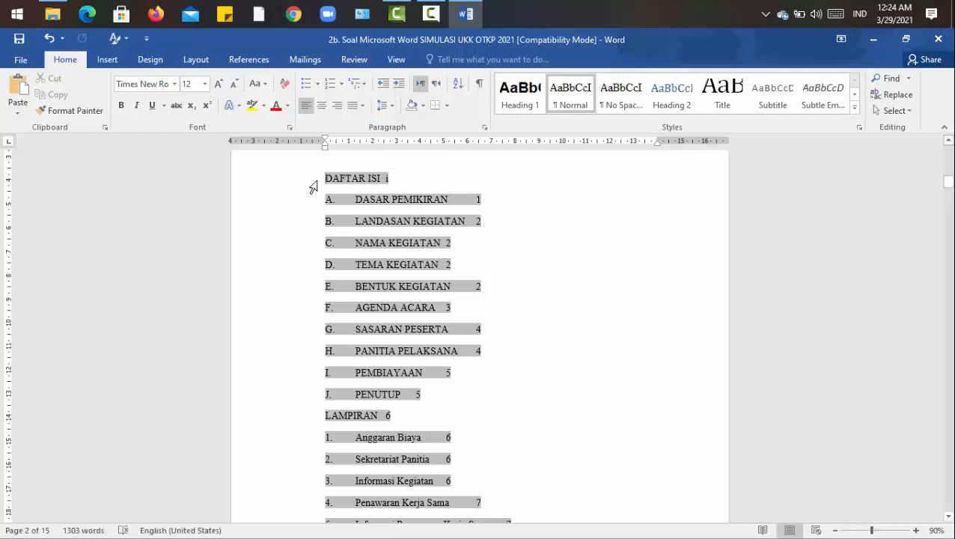
pyautogui.moveTo(327, 179); pyautogui.dragTo(511, 442)
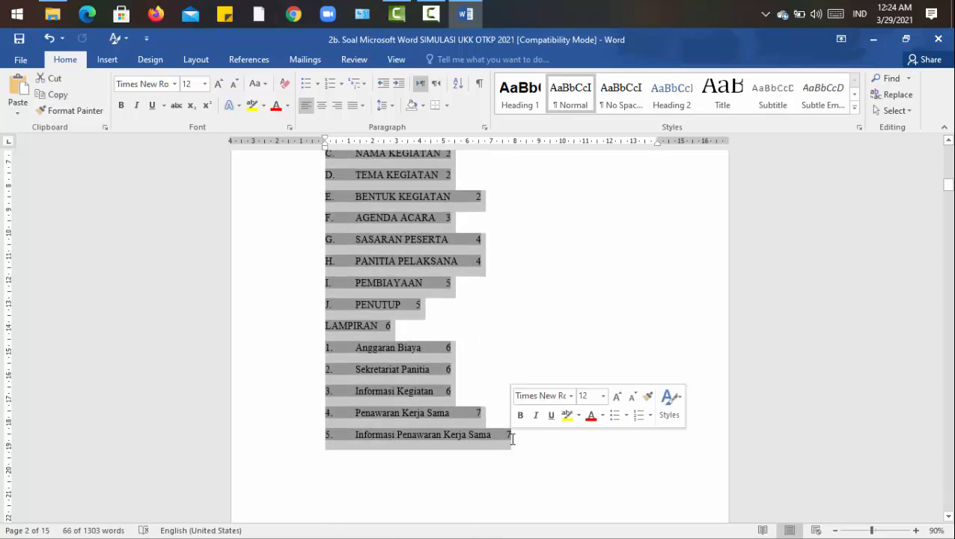
pyautogui.press('Delete')
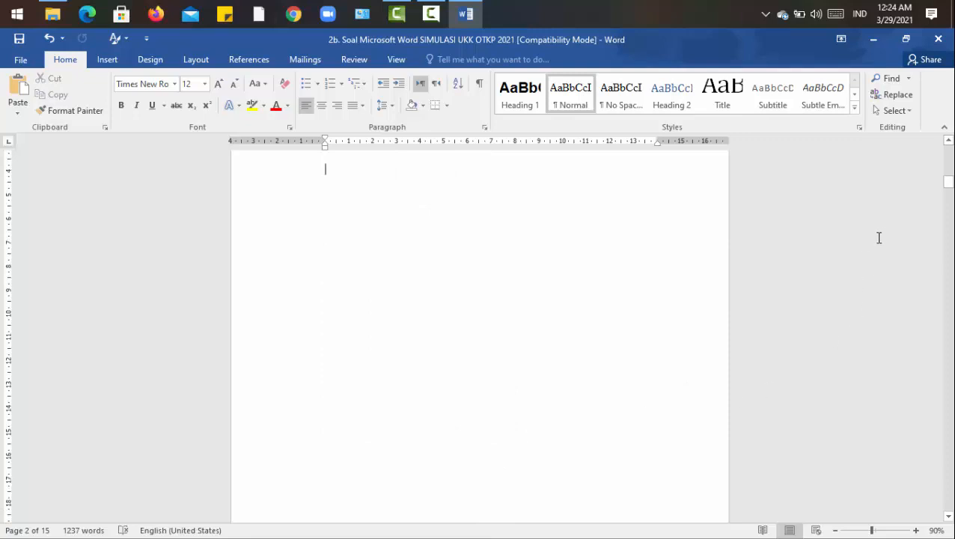
pyautogui.moveTo(947, 183)
pyautogui.mouseDown()
pyautogui.moveTo(951, 211)
pyautogui.moveTo(949, 153)
pyautogui.moveTo(949, 224)
pyautogui.moveTo(949, 149)
pyautogui.moveTo(950, 184)
pyautogui.mouseUp()
pyautogui.click(327, 307)
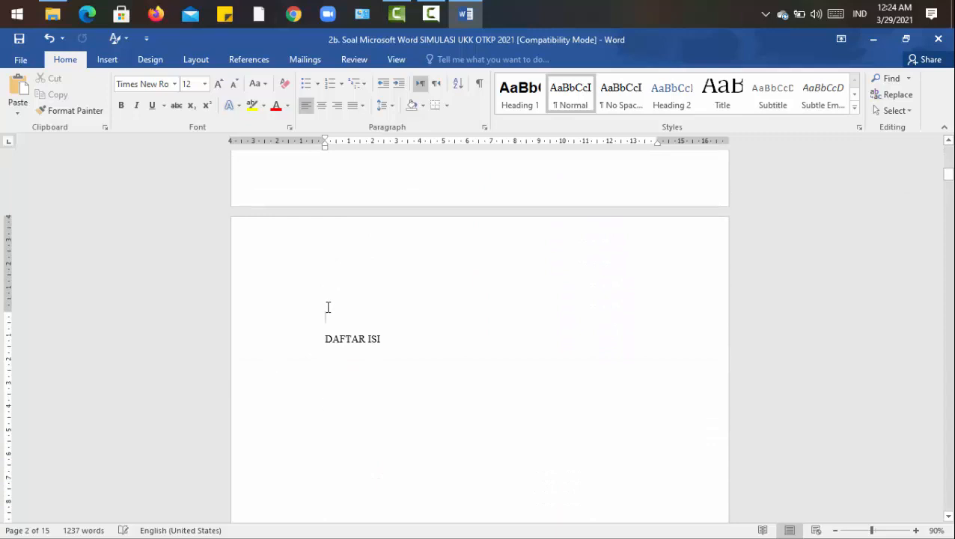
pyautogui.hotkey('ctrl', 'z')
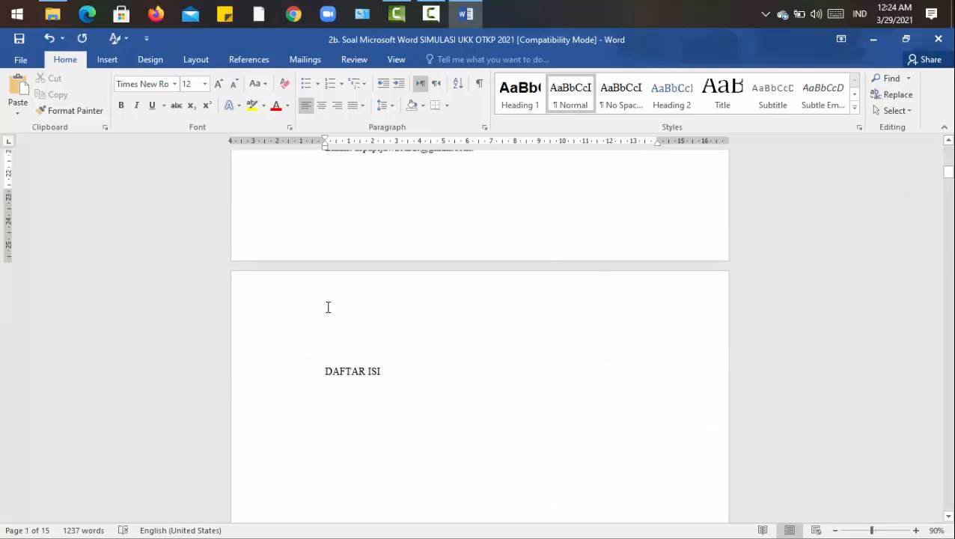
pyautogui.click(339, 348)
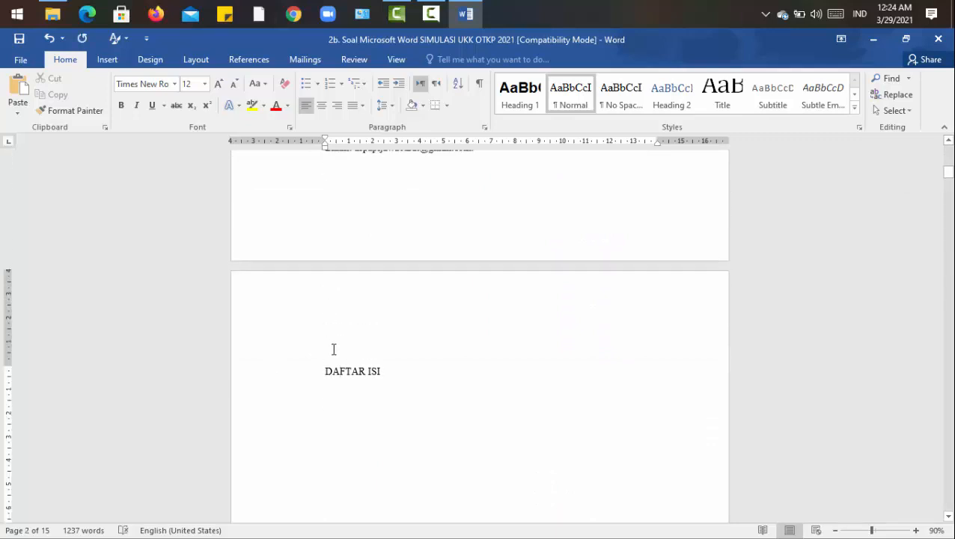
pyautogui.click(328, 351)
pyautogui.press('BackSpace')
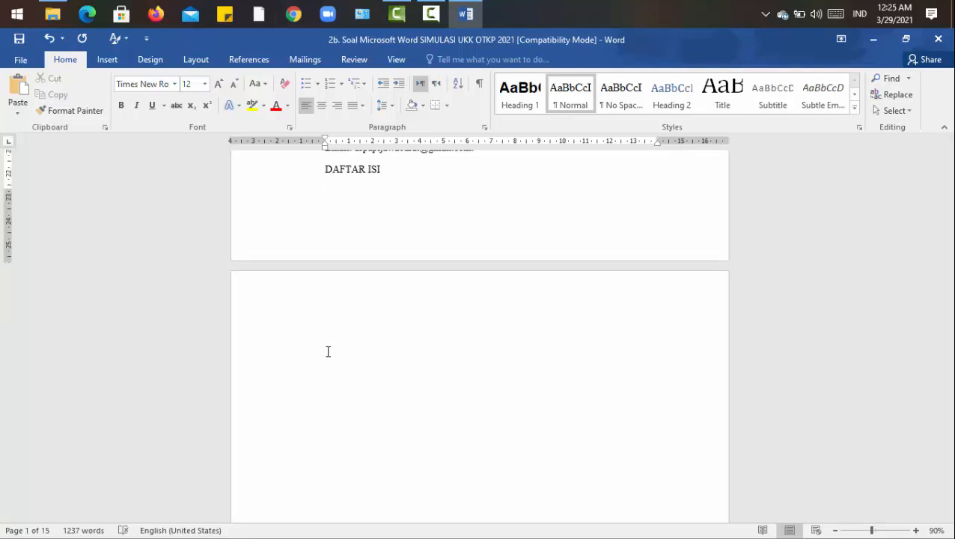
pyautogui.hotkey('ctrl', 'z')
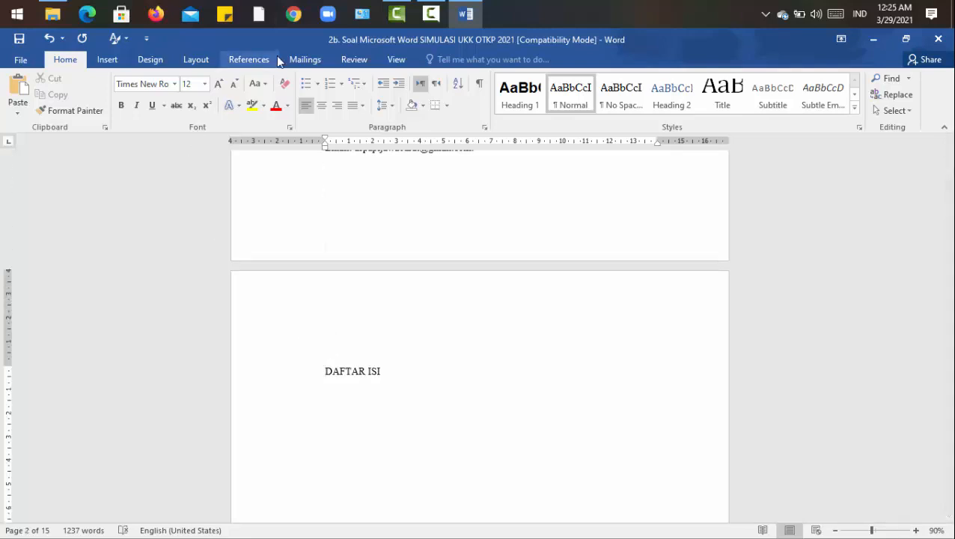
# - Insert a Continuous section break in front of the DAFTAR ISI heading
pyautogui.click(248, 60)
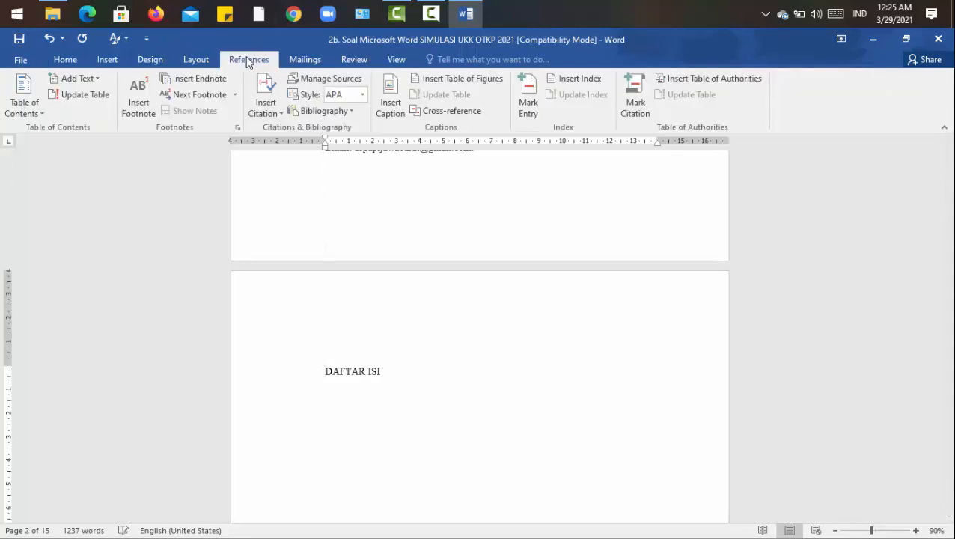
pyautogui.click(206, 60)
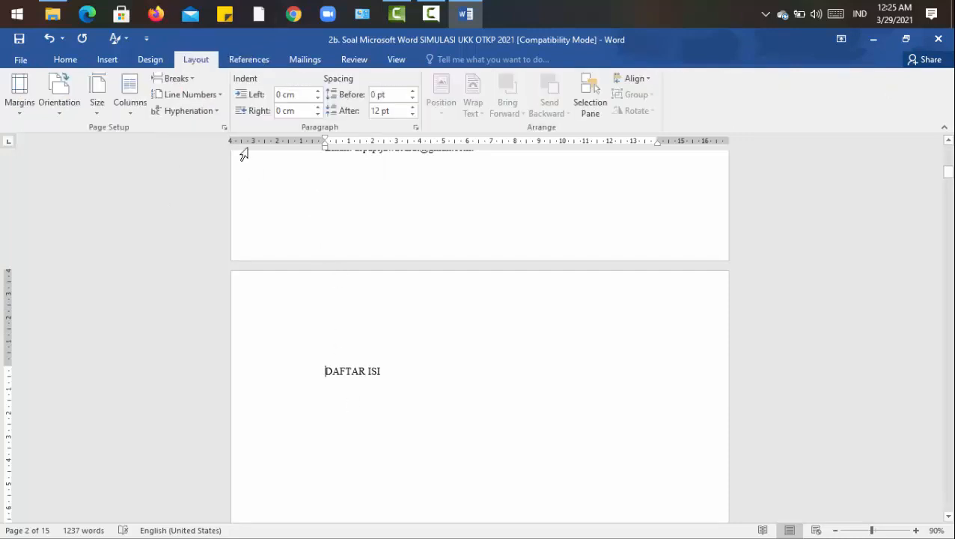
pyautogui.click(165, 78)
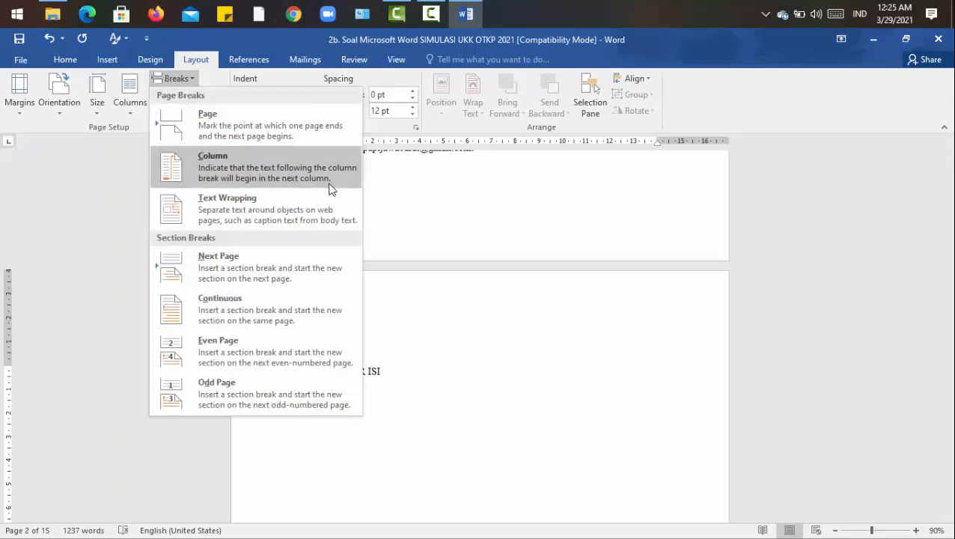
pyautogui.click(250, 308)
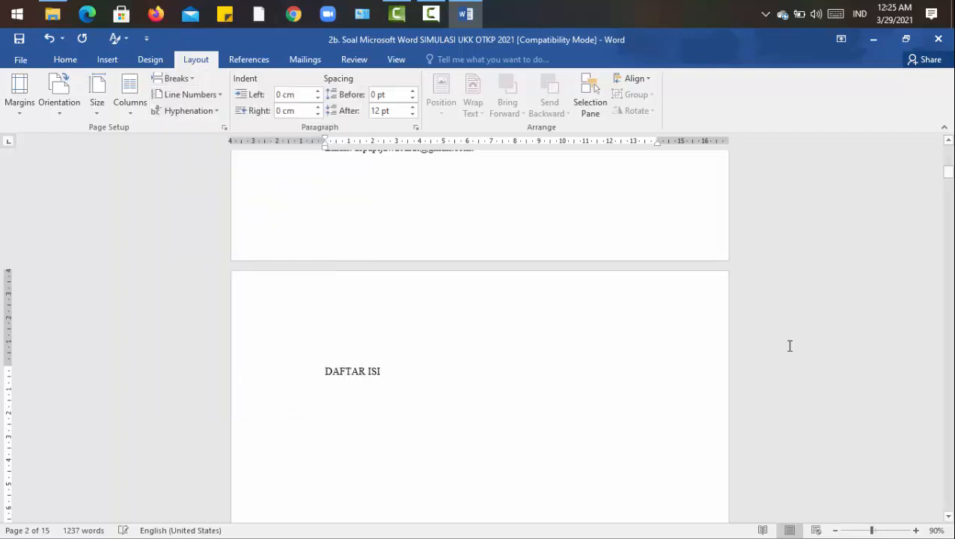
# - Insert a page number at the bottom of the DAFTAR ISI page using the Triangle 2 style
pyautogui.moveTo(950, 175); pyautogui.dragTo(951, 160)
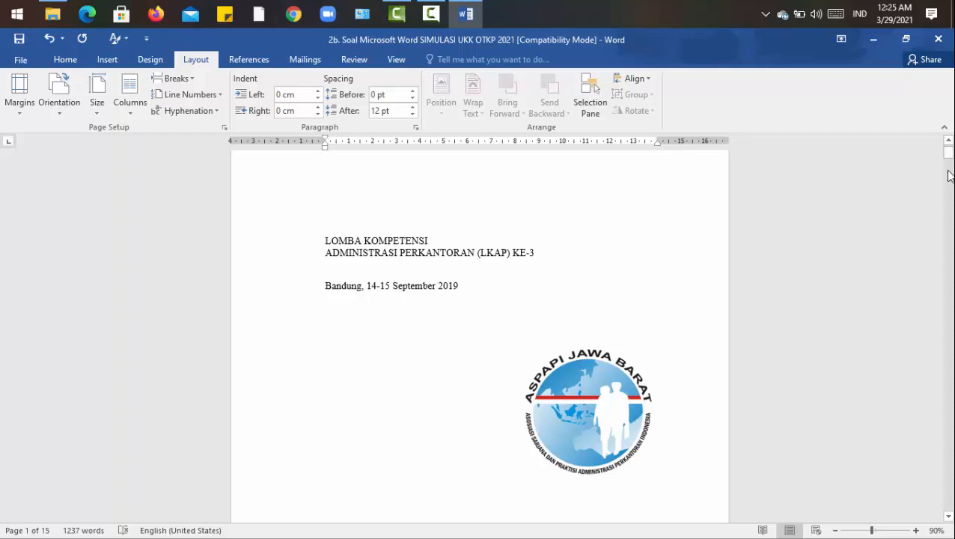
pyautogui.moveTo(949, 162)
pyautogui.mouseDown()
pyautogui.moveTo(950, 208)
pyautogui.moveTo(951, 172)
pyautogui.mouseUp()
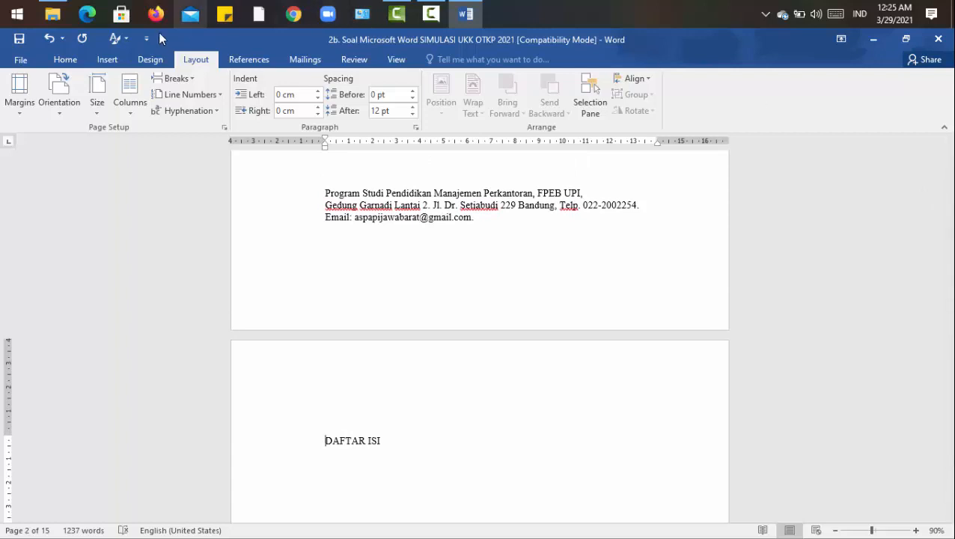
pyautogui.click(112, 59)
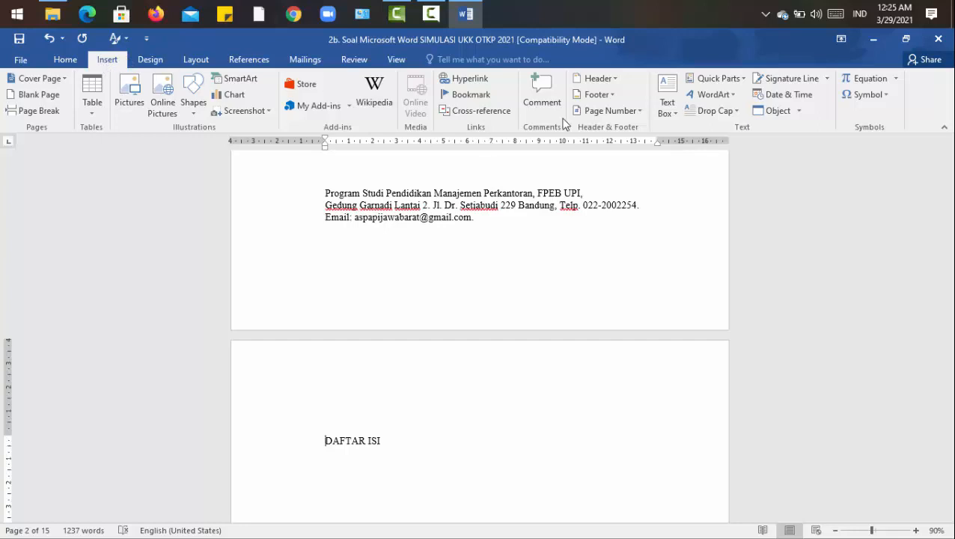
pyautogui.click(582, 114)
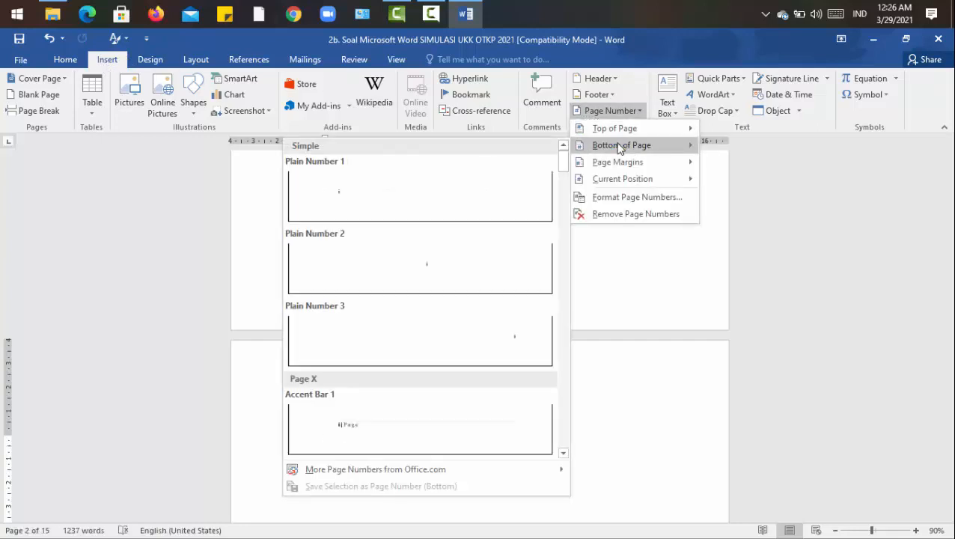
pyautogui.moveTo(608, 158)
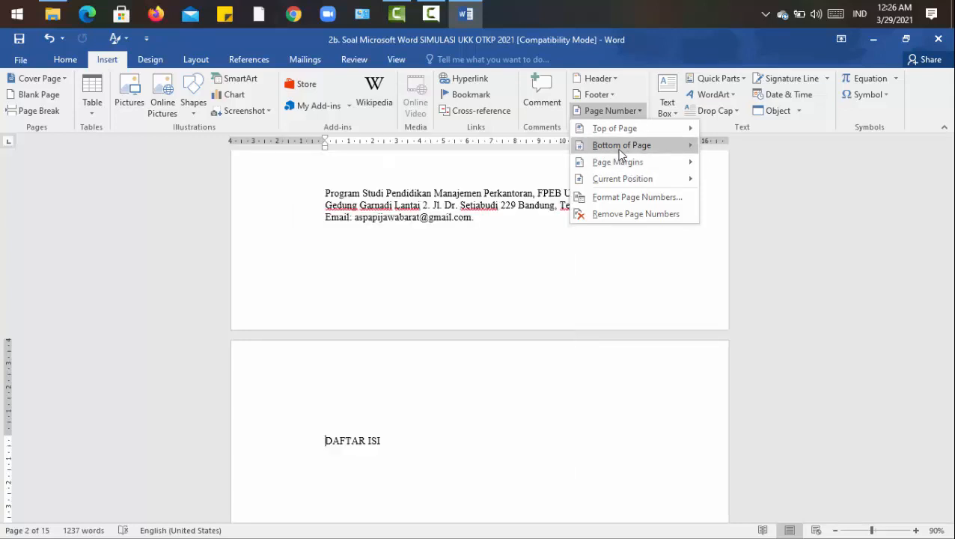
pyautogui.moveTo(588, 149)
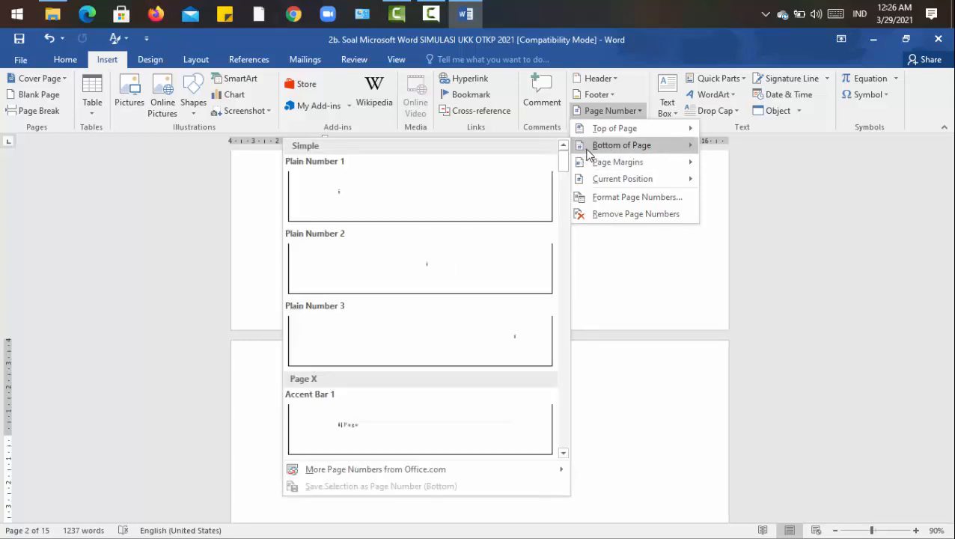
pyautogui.scroll(-10, 565, 181)
pyautogui.scroll(-15, 561, 383)
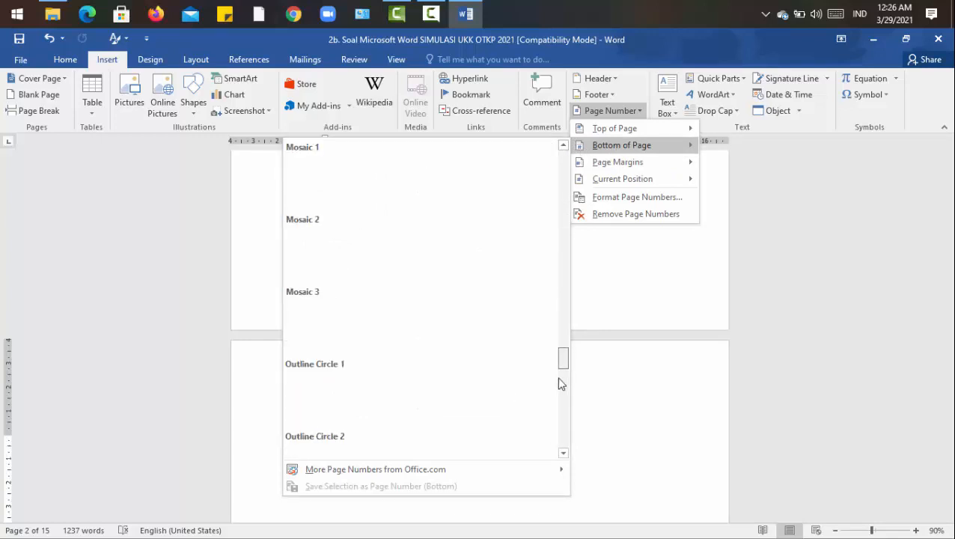
pyautogui.moveTo(557, 431); pyautogui.dragTo(557, 439)
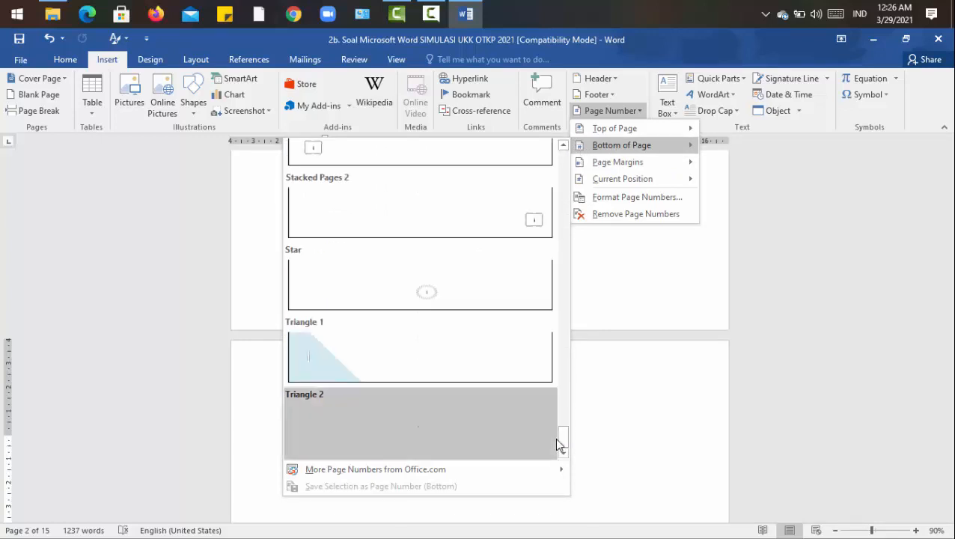
pyautogui.click(508, 435)
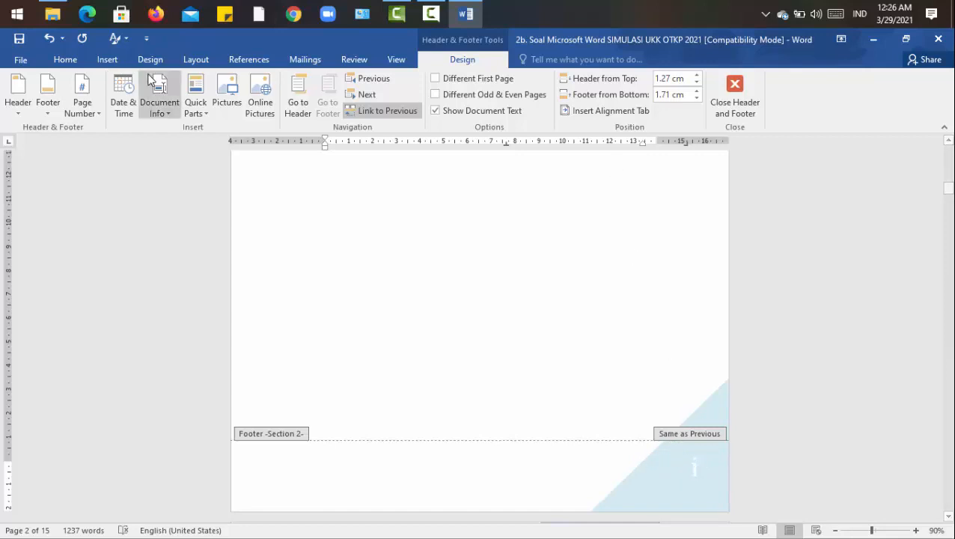
# - Format the page numbers of the DAFTAR ISI section as i, ii, iii, starting at i
pyautogui.click(81, 114)
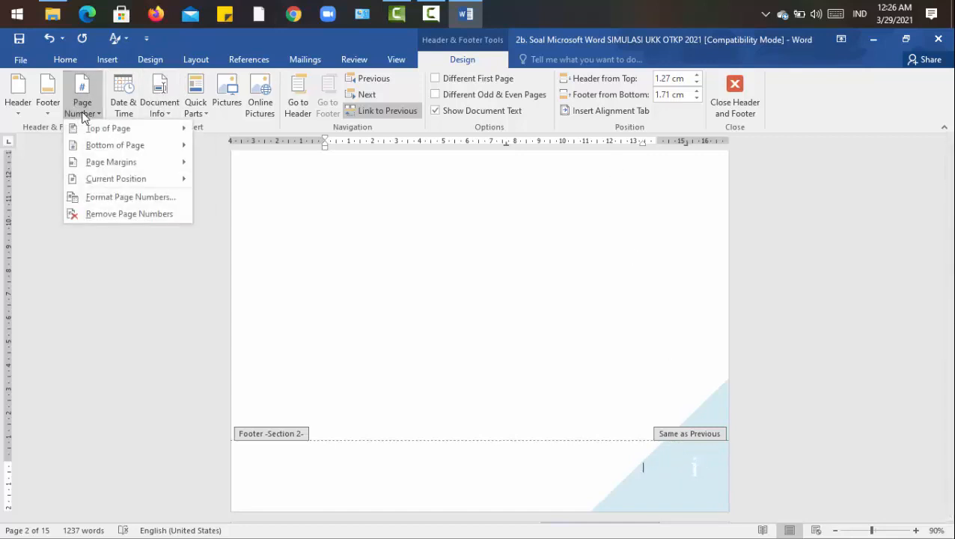
pyautogui.click(121, 198)
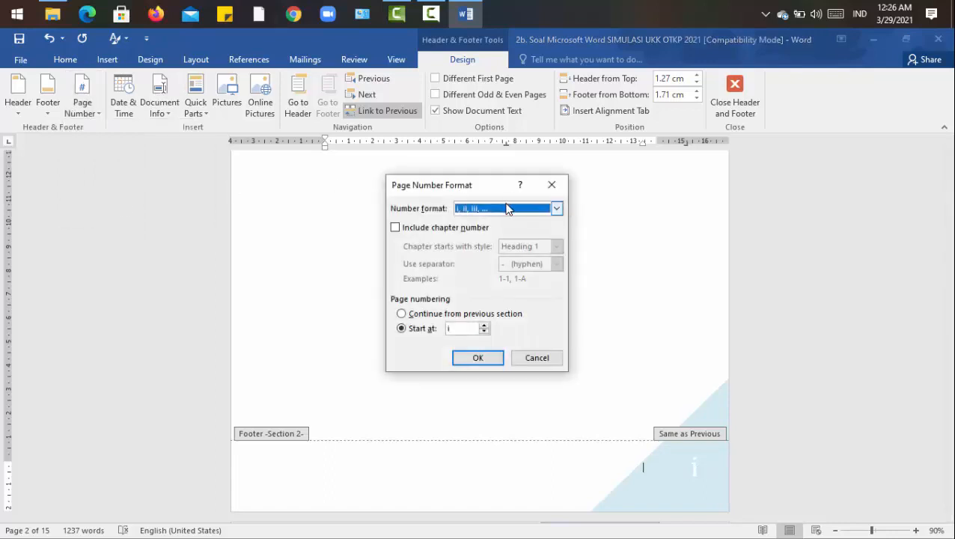
pyautogui.click(508, 206)
pyautogui.click(502, 258)
pyautogui.click(498, 359)
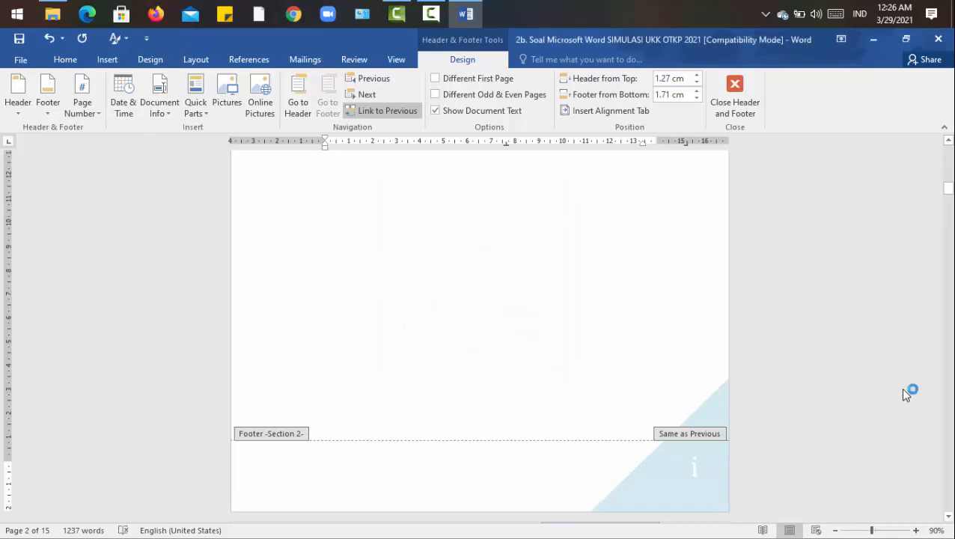
# - Give the cover section a different first page so its footer carries no page number, and return to the body text
pyautogui.moveTo(951, 187); pyautogui.dragTo(949, 167)
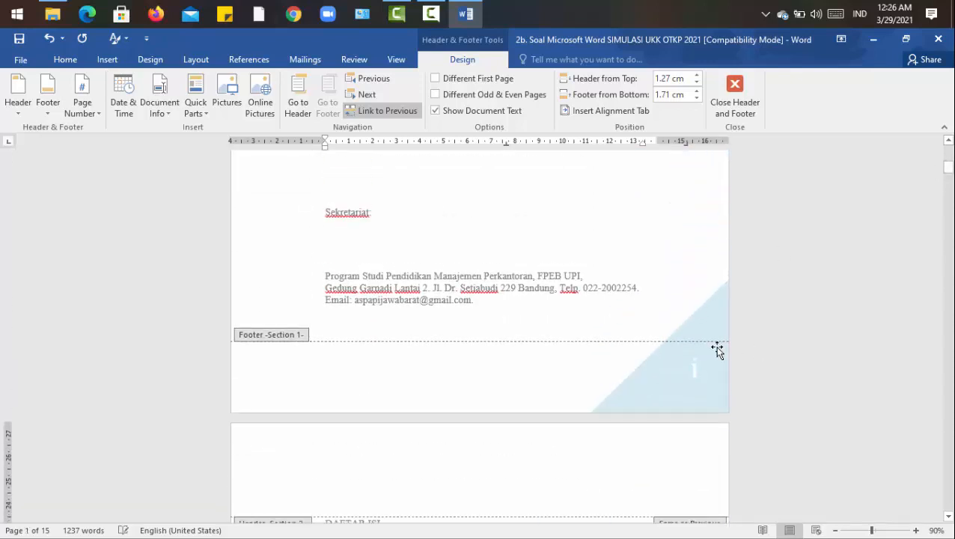
pyautogui.click(716, 346)
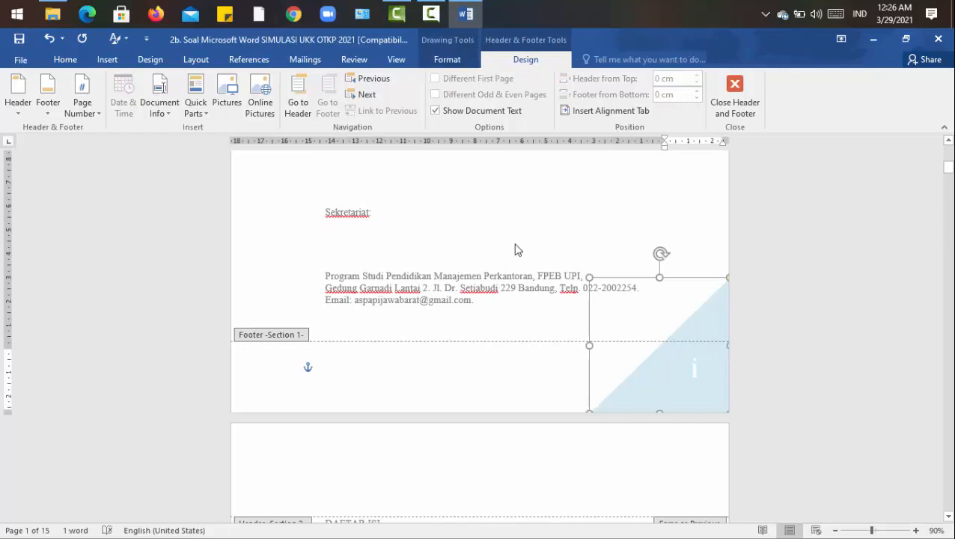
pyautogui.doubleClick(485, 223)
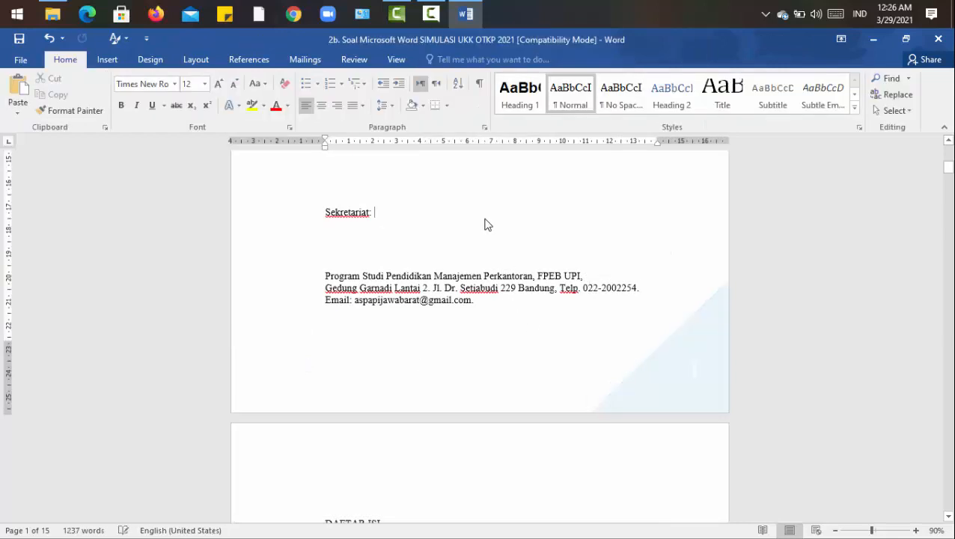
pyautogui.doubleClick(654, 385)
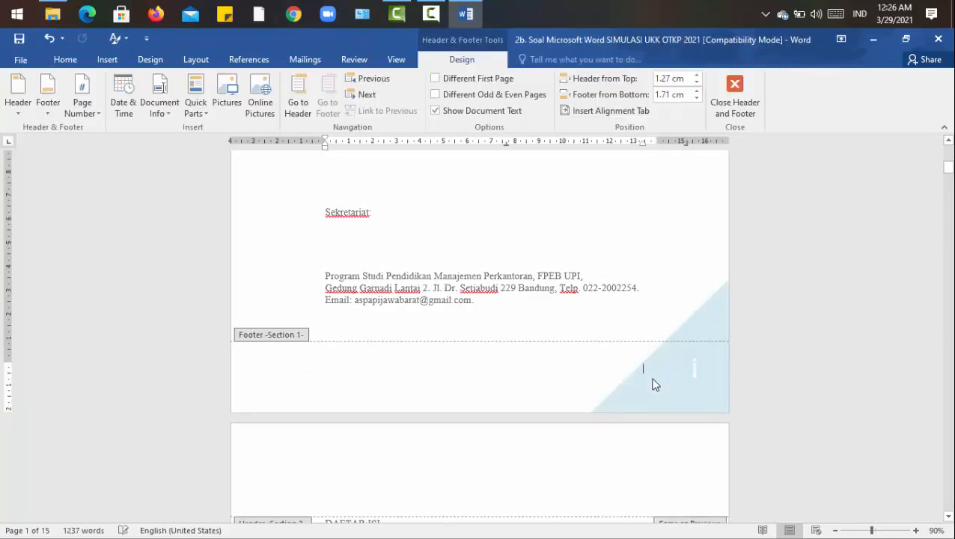
pyautogui.click(452, 84)
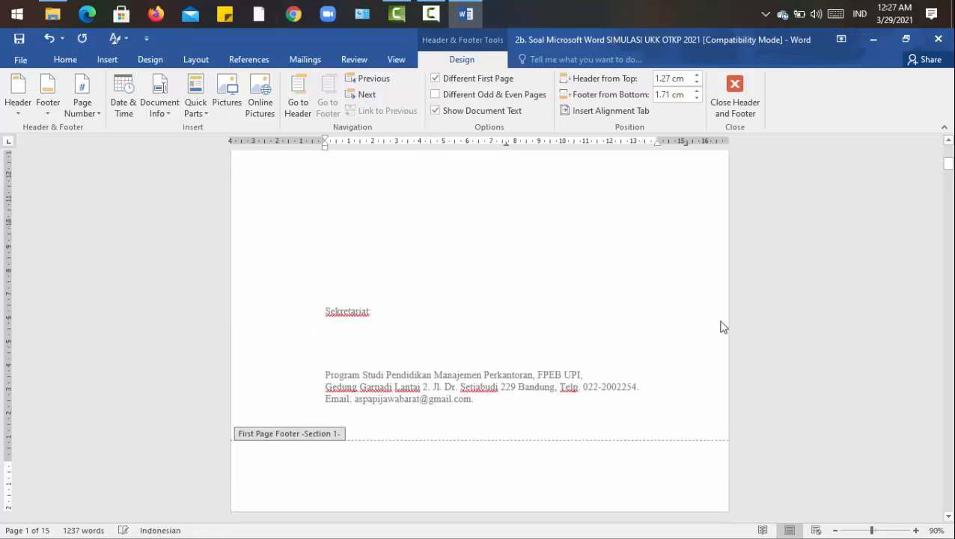
pyautogui.moveTo(949, 172); pyautogui.dragTo(582, 273)
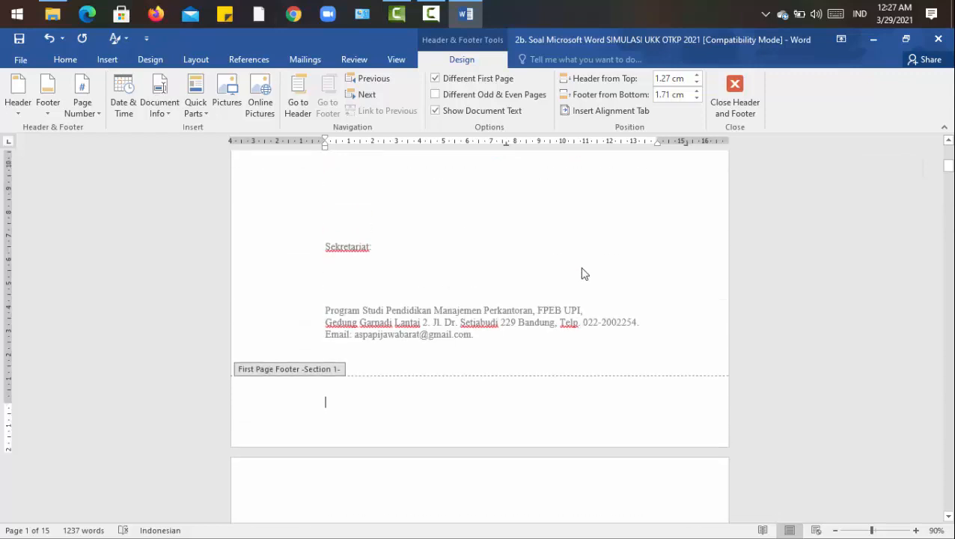
pyautogui.moveTo(948, 166); pyautogui.dragTo(949, 197)
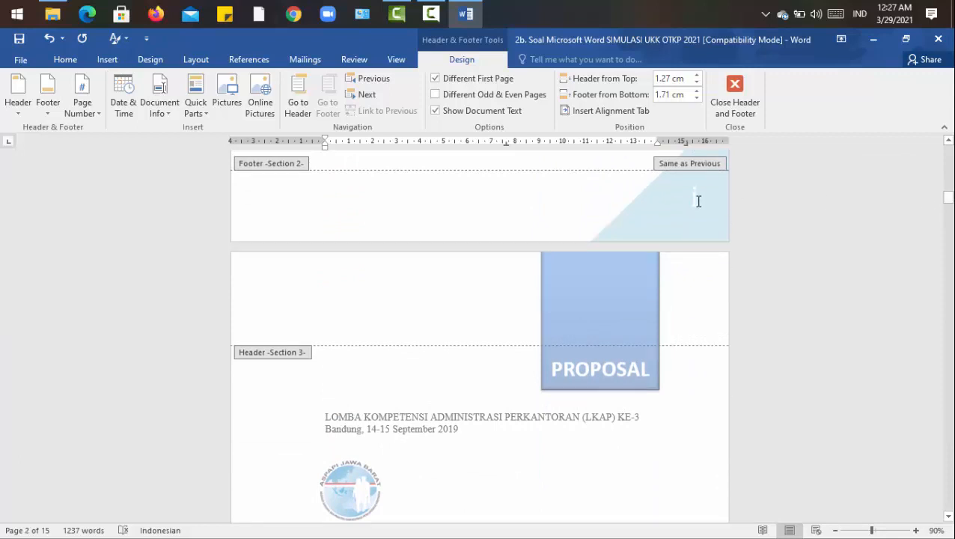
pyautogui.moveTo(949, 196)
pyautogui.mouseDown()
pyautogui.moveTo(948, 217)
pyautogui.moveTo(949, 201)
pyautogui.mouseUp()
pyautogui.click(562, 341)
pyautogui.scroll(2, 561, 341)
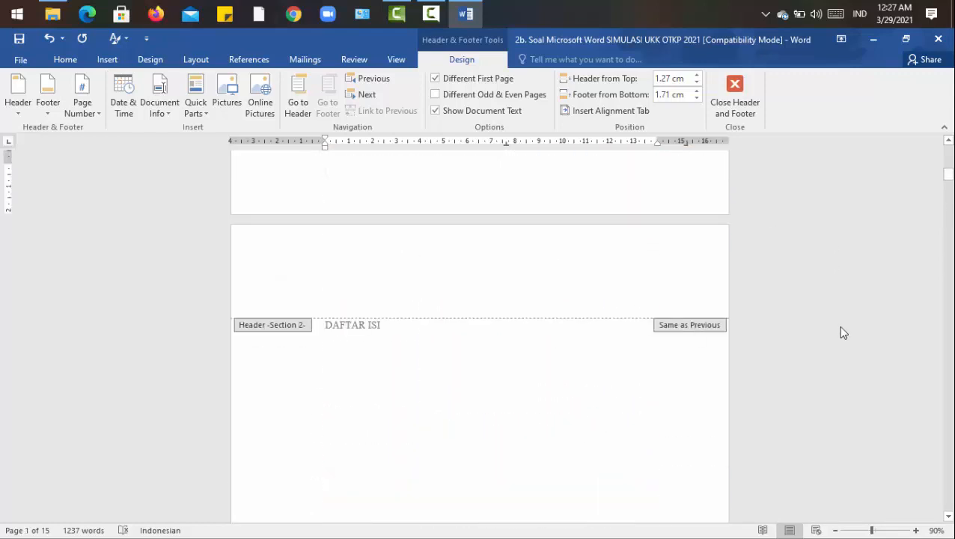
pyautogui.doubleClick(632, 367)
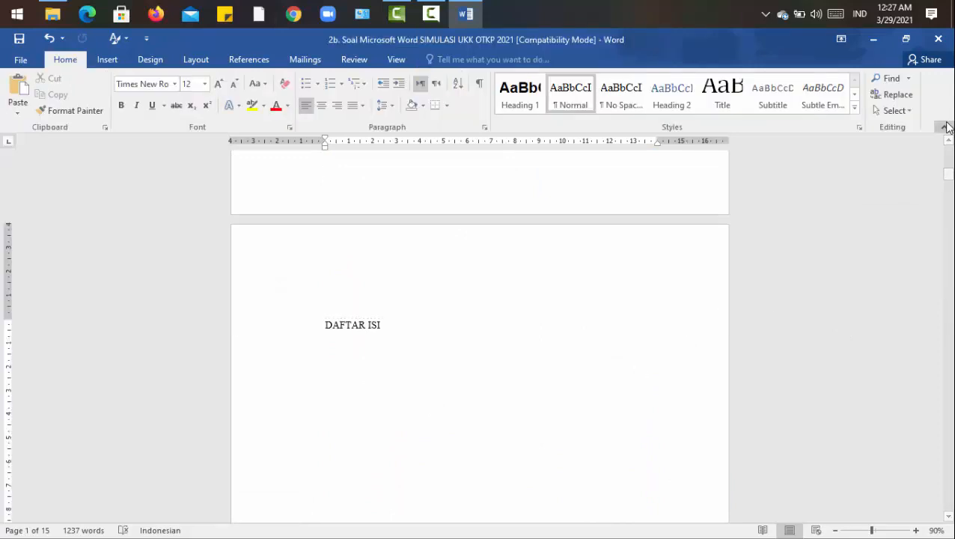
# - Insert a page number at the bottom of the PROPOSAL page's section using the Triangle 2 style
pyautogui.moveTo(948, 173); pyautogui.dragTo(948, 198)
pyautogui.click(501, 321)
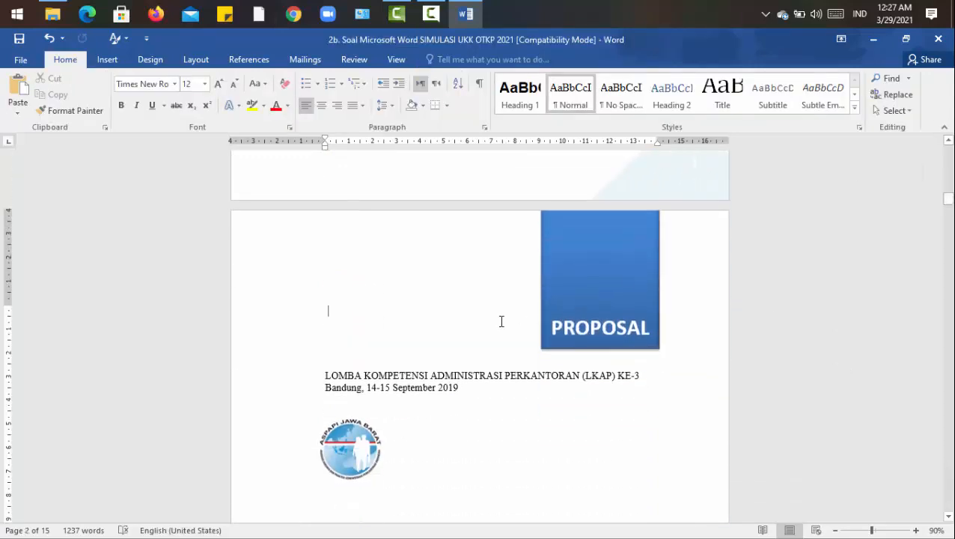
pyautogui.click(118, 64)
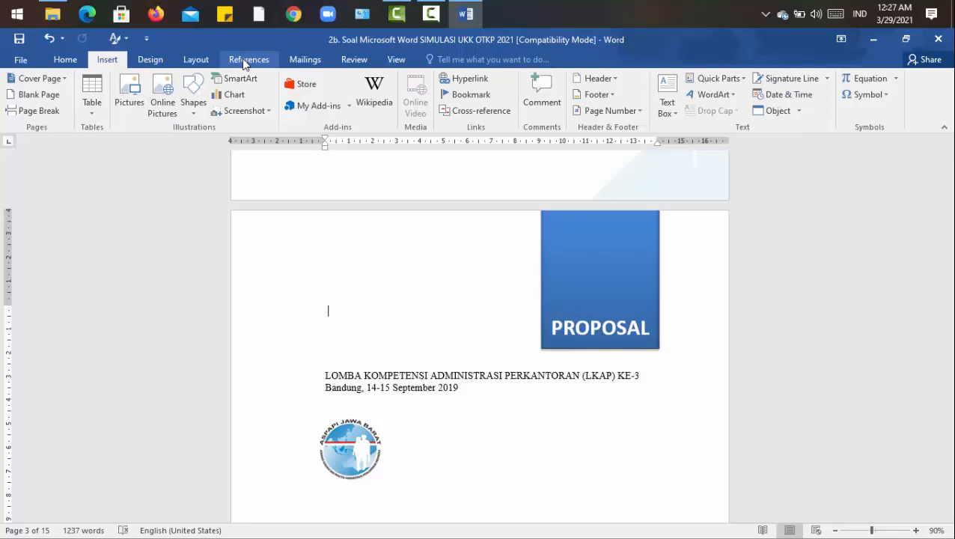
pyautogui.click(637, 114)
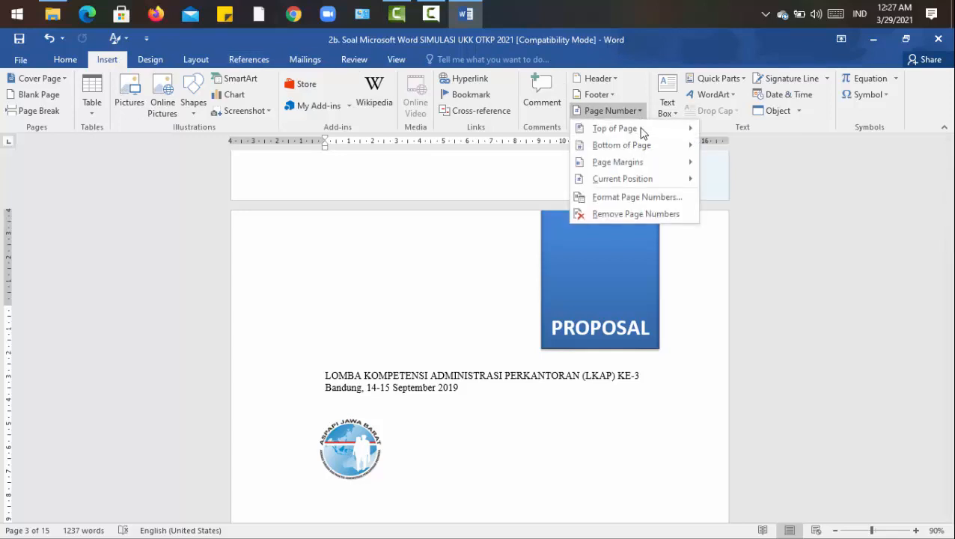
pyautogui.moveTo(648, 147)
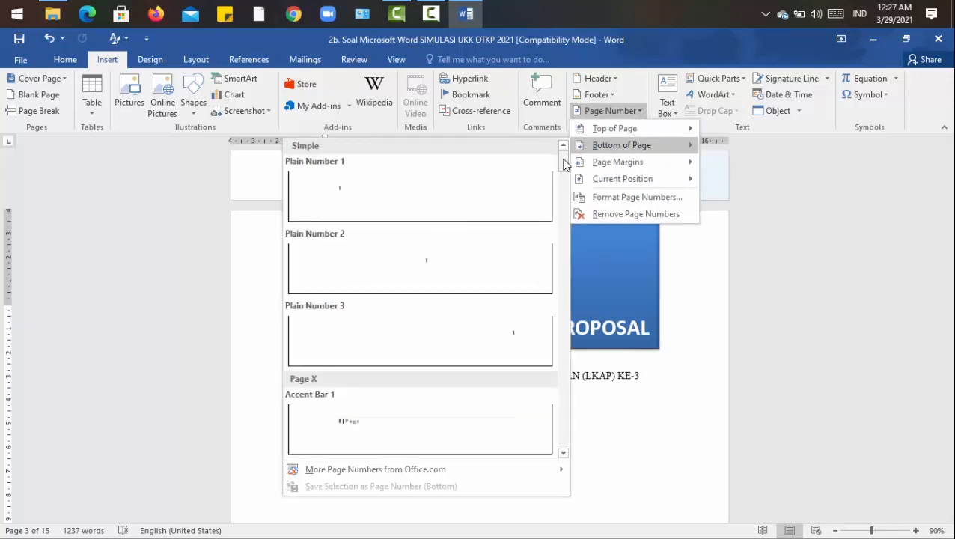
pyautogui.moveTo(565, 162); pyautogui.dragTo(565, 454)
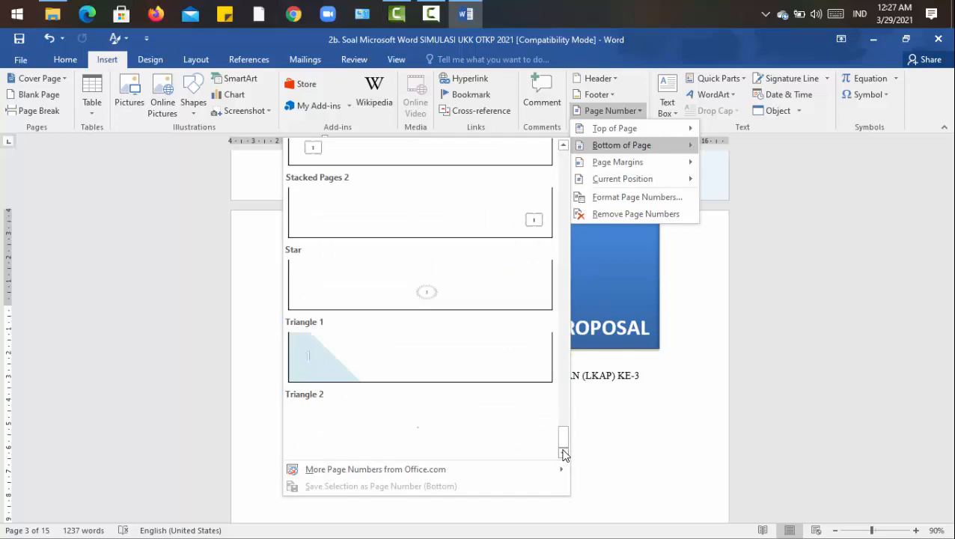
pyautogui.click(521, 434)
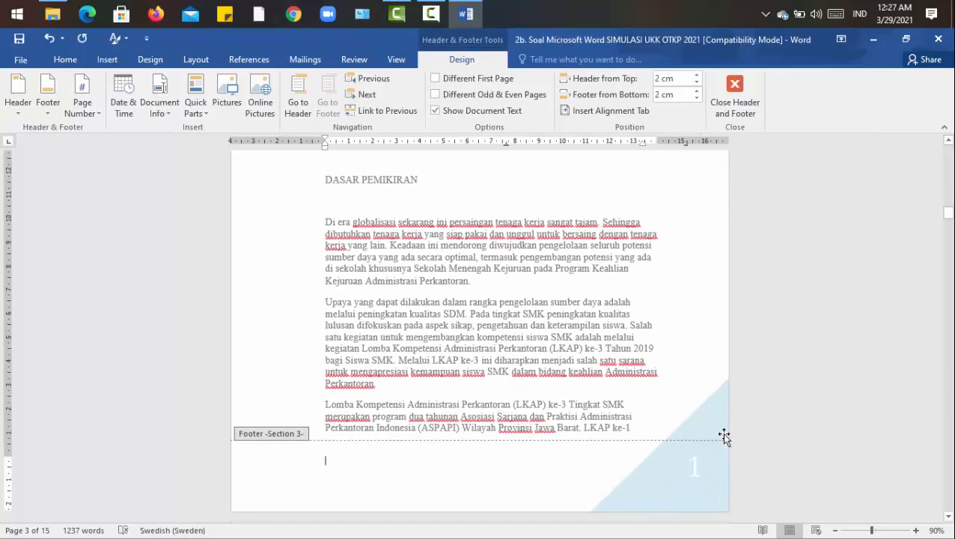
# - Format the Section 3 page numbers as 1, 2, 3, starting at 1, and leave the footer
pyautogui.click(83, 104)
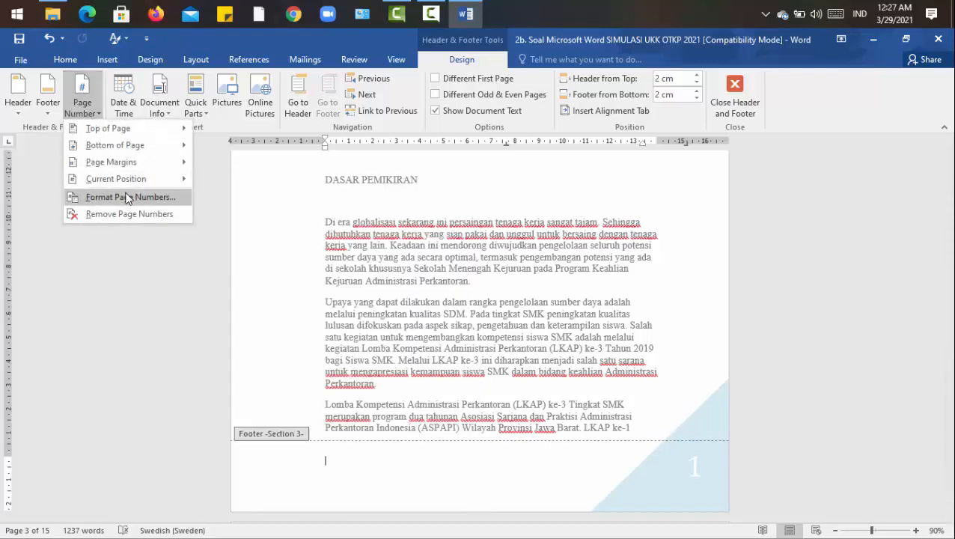
pyautogui.click(127, 197)
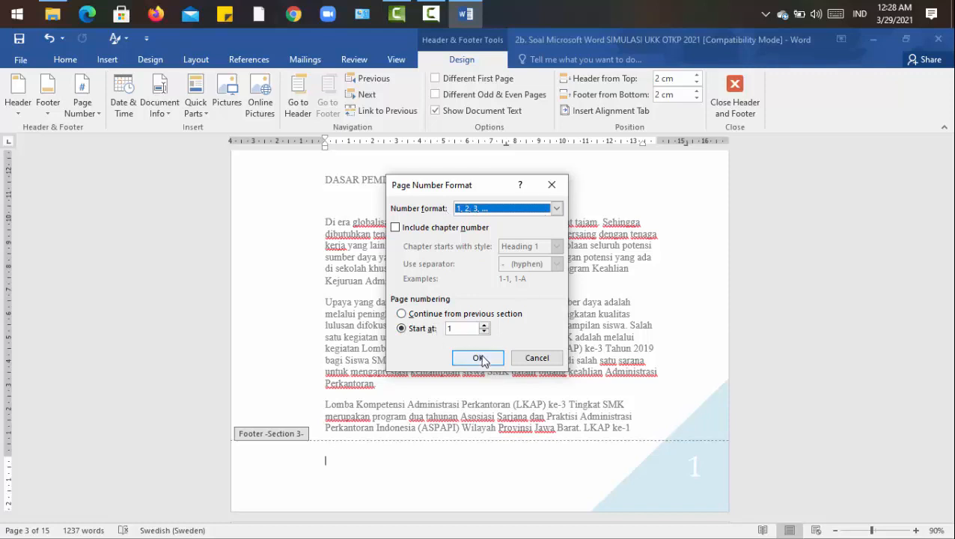
pyautogui.click(479, 358)
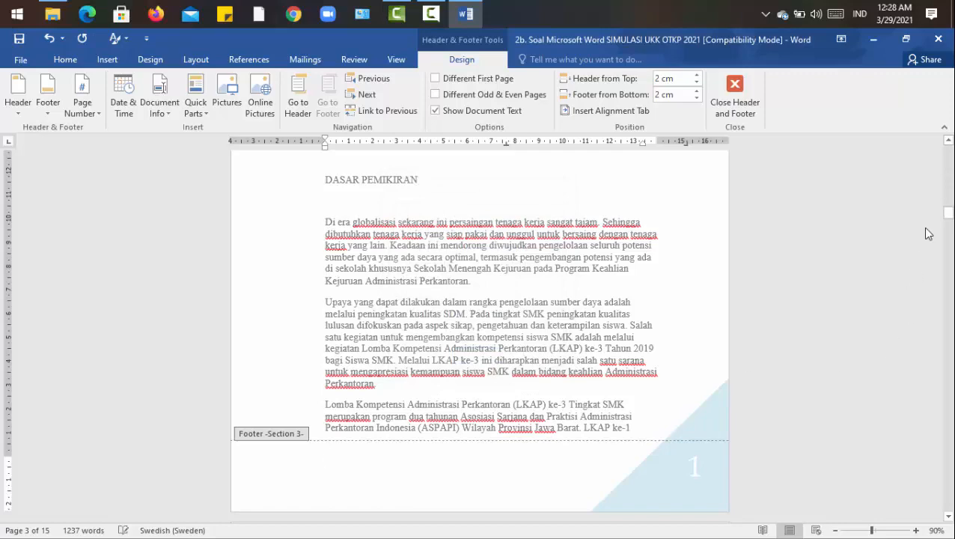
pyautogui.moveTo(948, 213)
pyautogui.mouseDown()
pyautogui.moveTo(948, 504)
pyautogui.moveTo(945, 118)
pyautogui.mouseUp()
pyautogui.moveTo(948, 158); pyautogui.dragTo(949, 179)
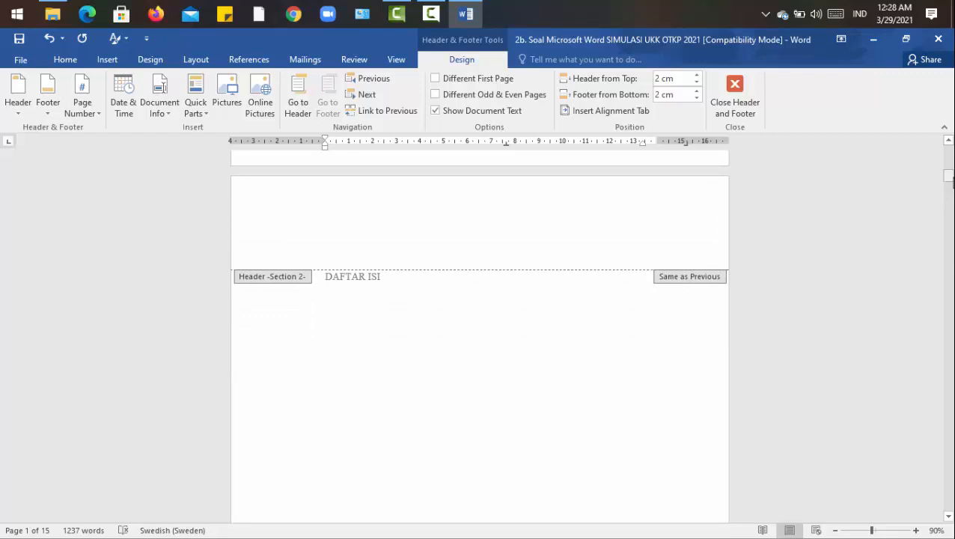
pyautogui.doubleClick(494, 303)
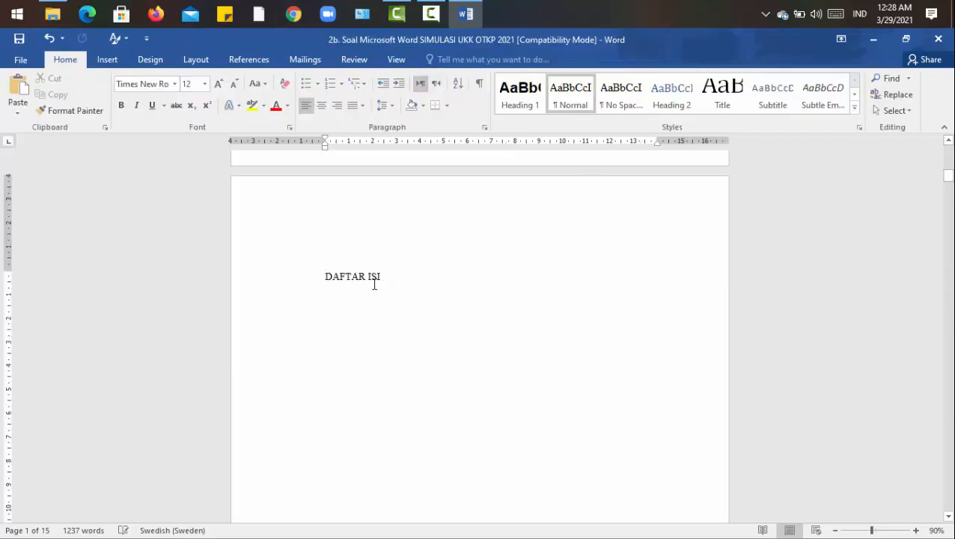
# - Center the DAFTAR ISI heading and make it bold
pyautogui.moveTo(321, 276); pyautogui.dragTo(399, 281)
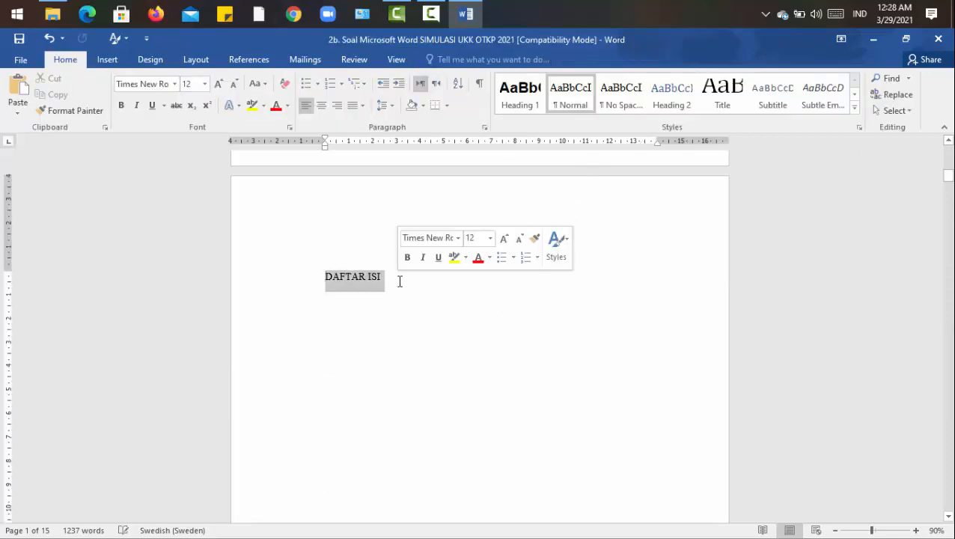
pyautogui.hotkey('ctrl', 'e')
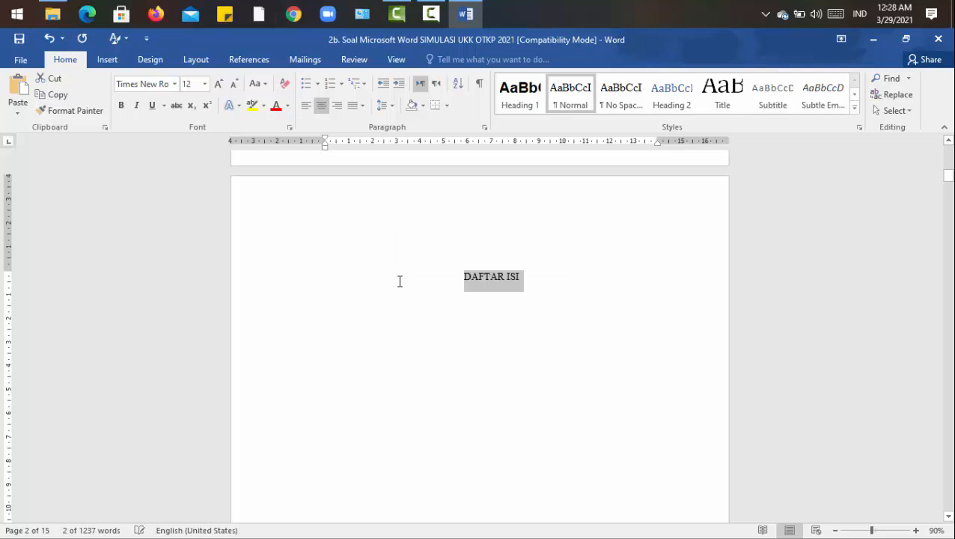
pyautogui.hotkey('ctrl', 'b')
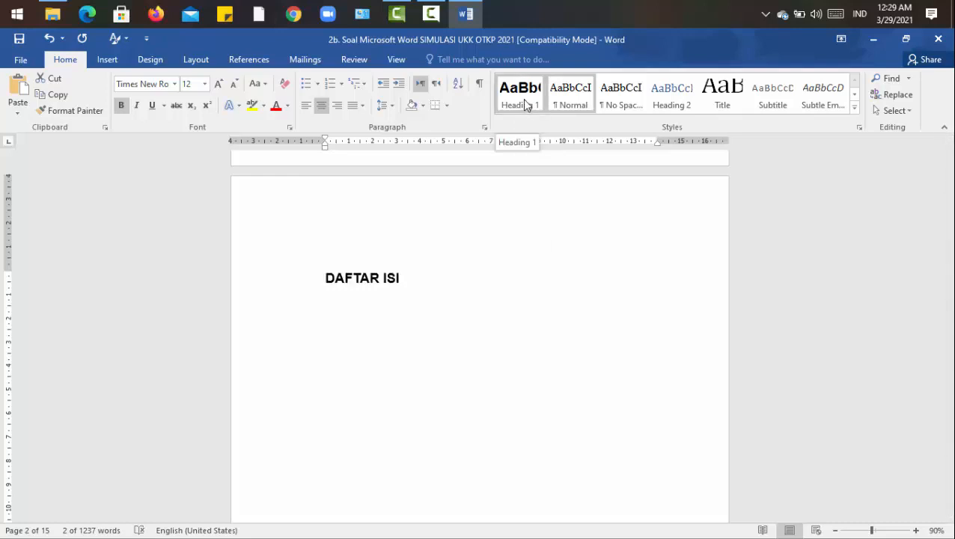
# - Start a new style from the DAFTAR ISI heading's formatting and name it HEADING 1
pyautogui.click(854, 108)
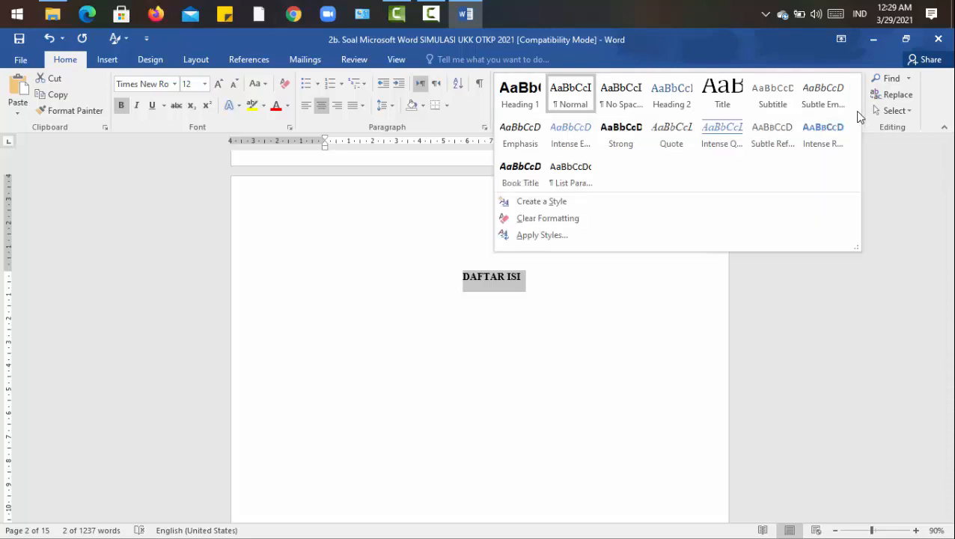
pyautogui.click(920, 271)
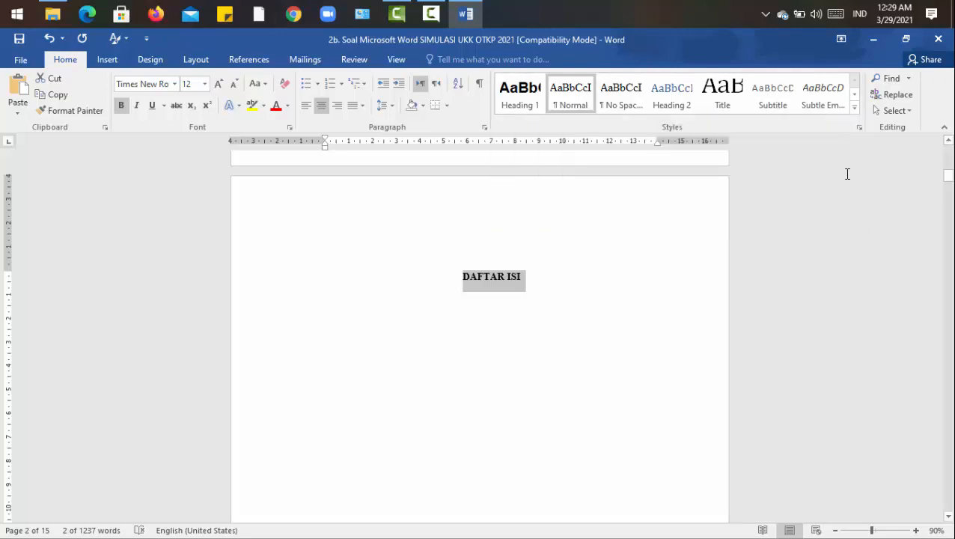
pyautogui.click(855, 109)
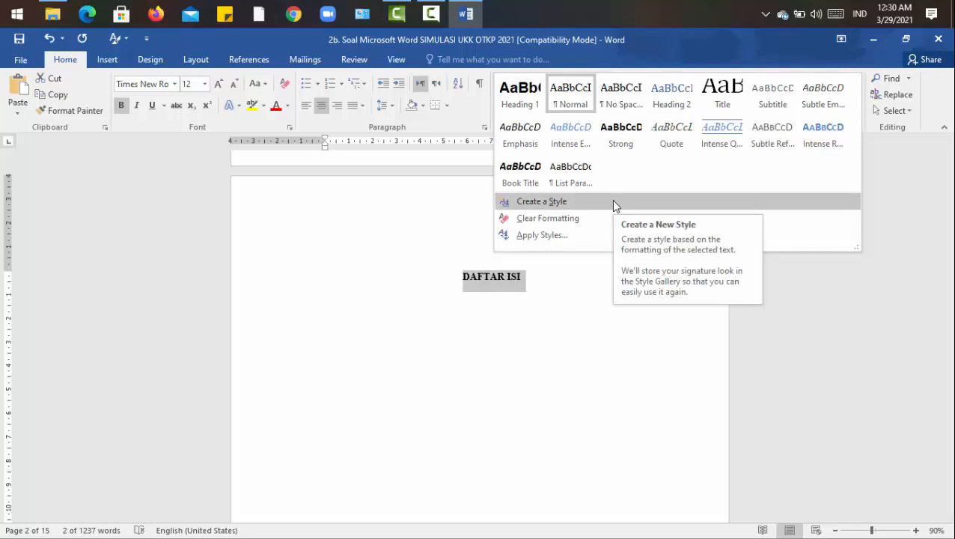
pyautogui.click(613, 201)
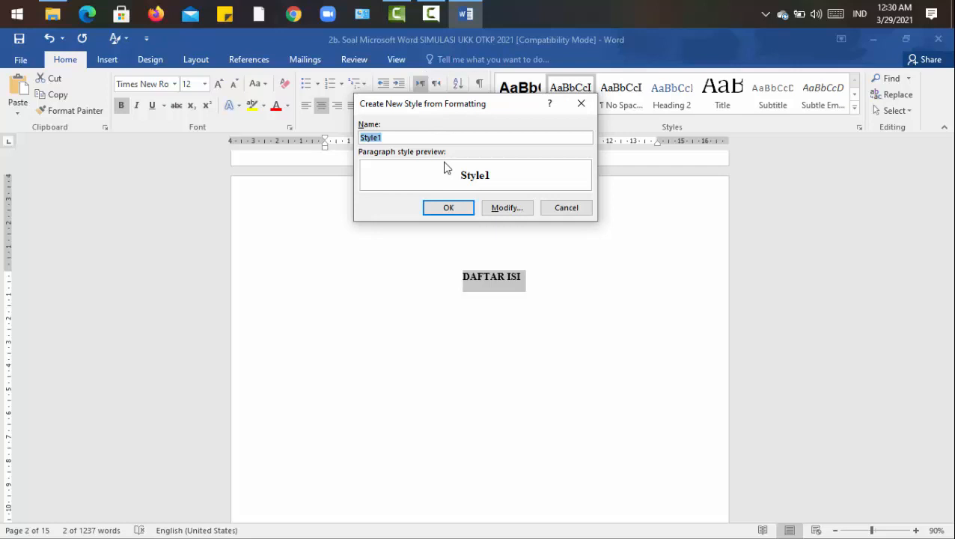
pyautogui.write('HEADING 1')
# - Base the new HEADING 1 style on the built-in Heading 1 and set its font to Times New Roman, size 12
pyautogui.click(527, 208)
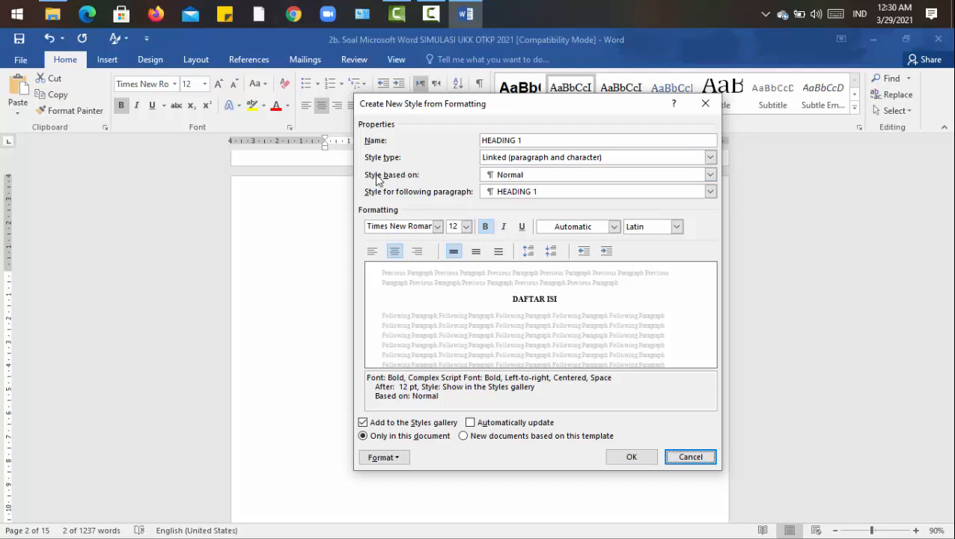
pyautogui.click(554, 177)
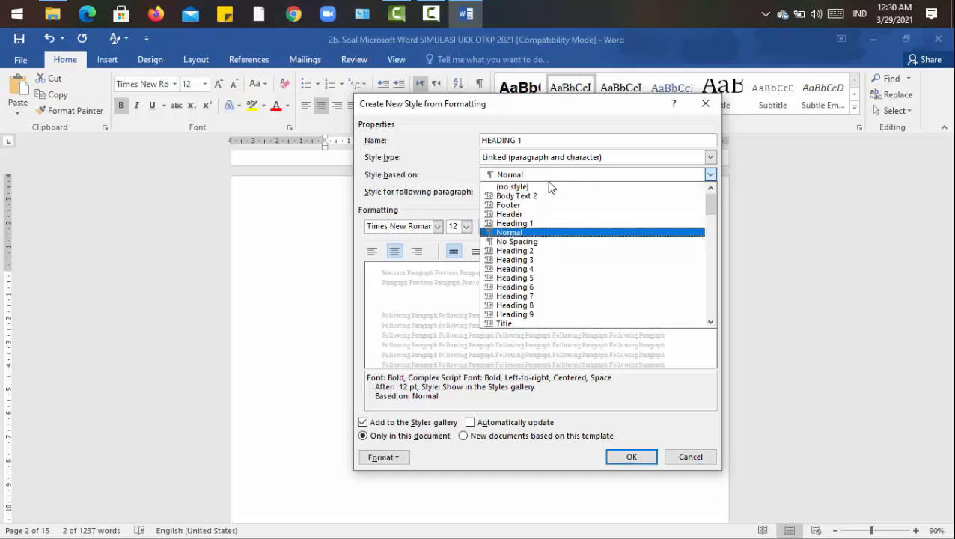
pyautogui.click(539, 225)
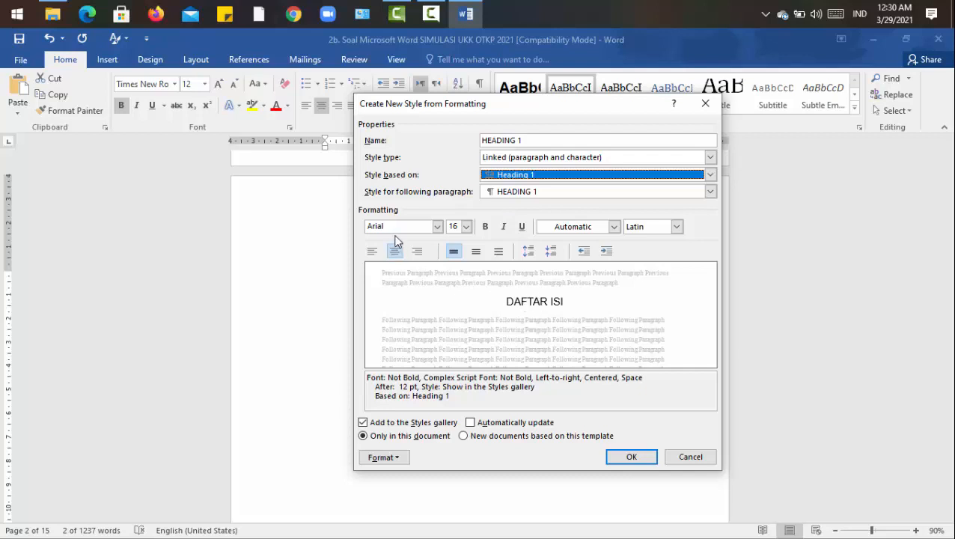
pyautogui.click(437, 228)
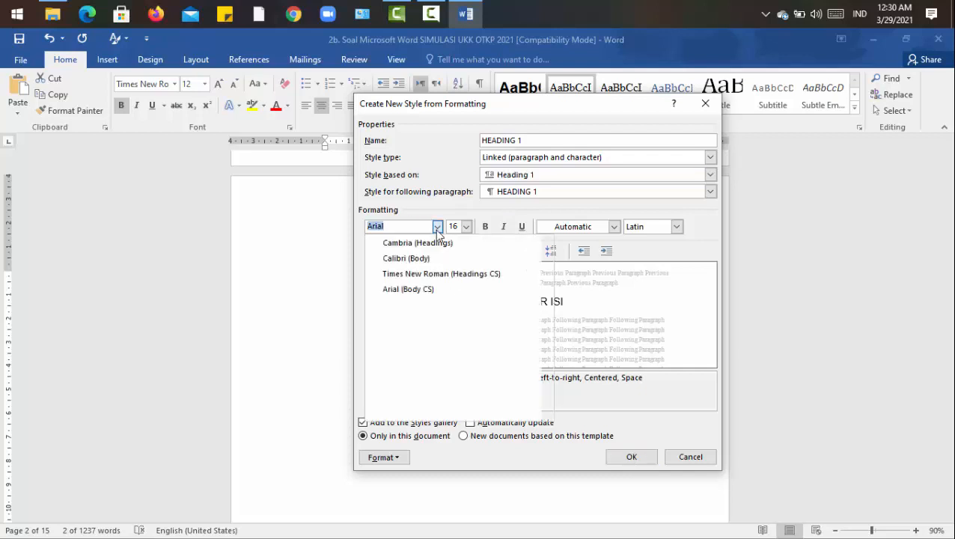
pyautogui.write('Times New Roman')
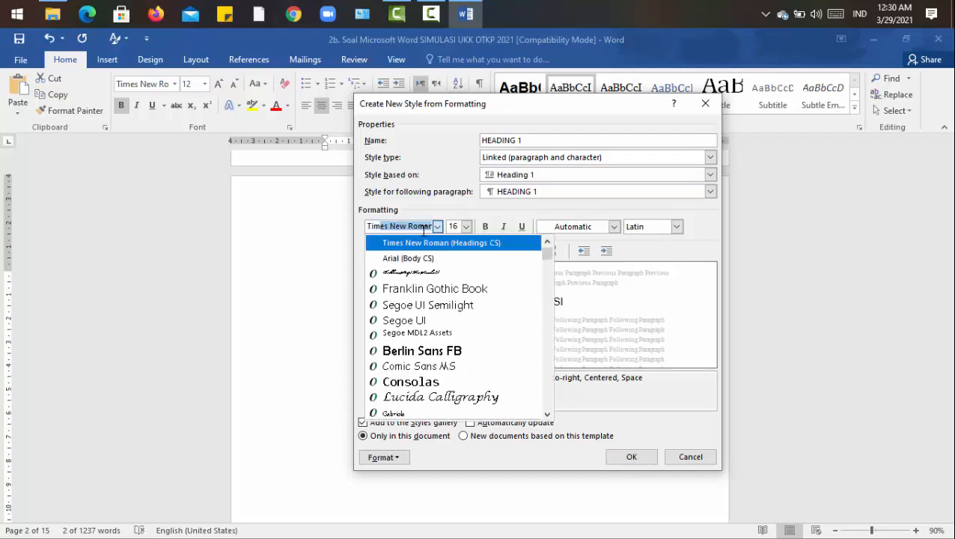
pyautogui.press('Return')
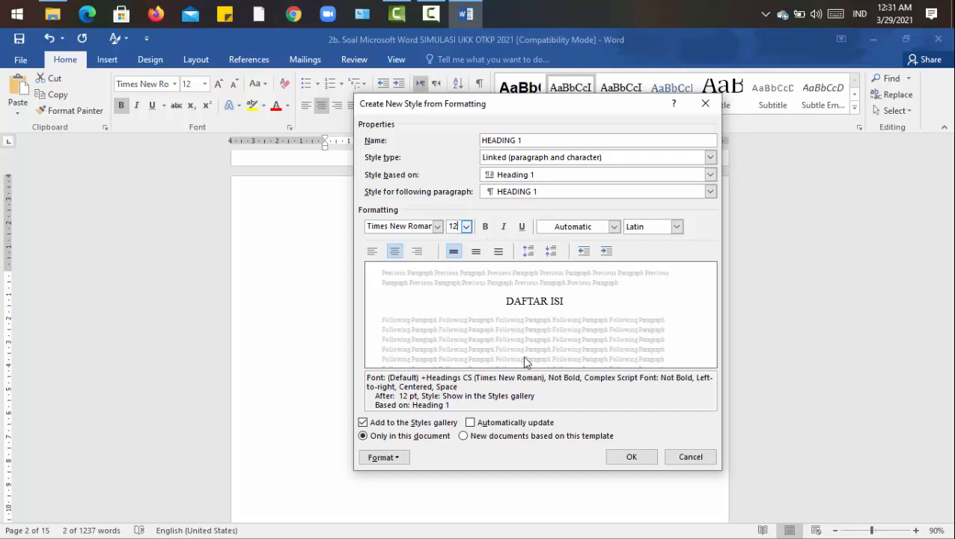
# - Make the new style bold, enable automatic updating, and finish creating it
pyautogui.click(485, 227)
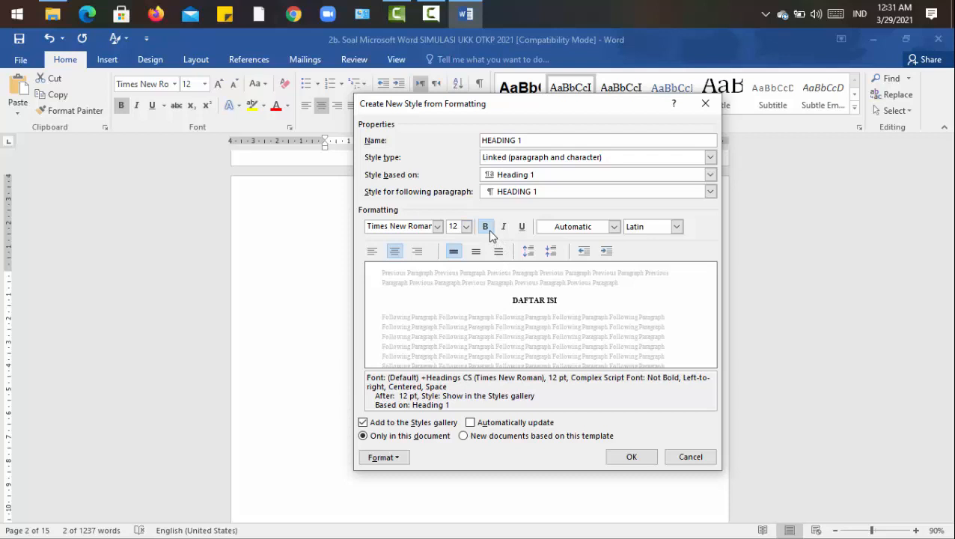
pyautogui.click(490, 234)
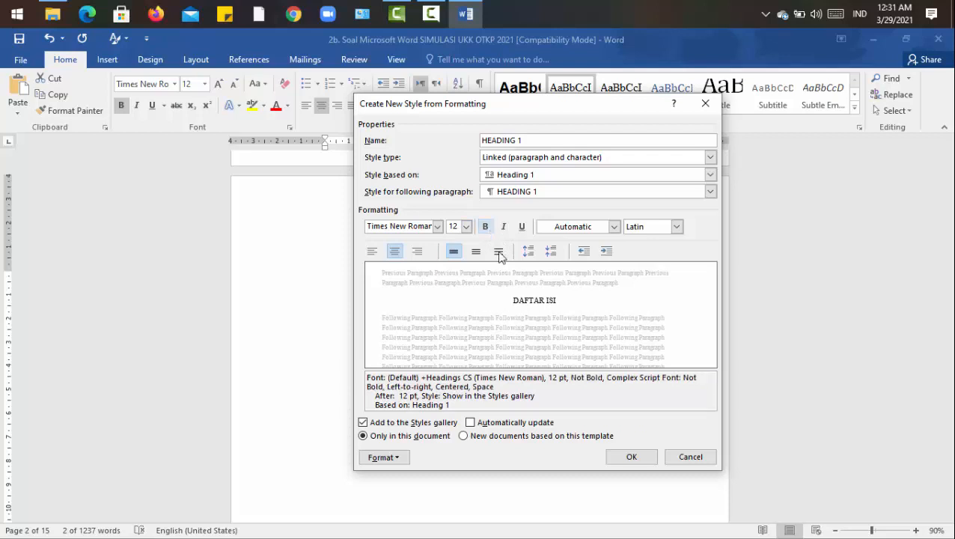
pyautogui.click(489, 235)
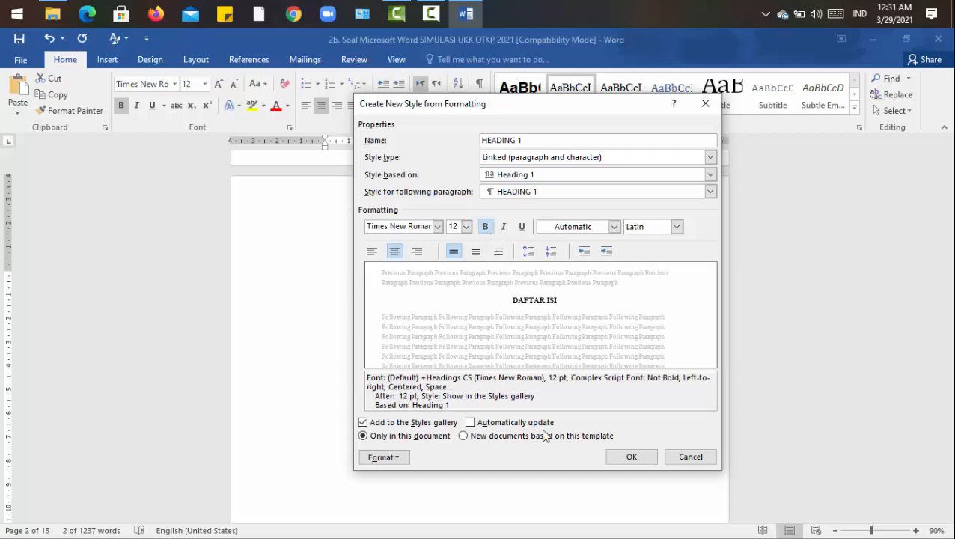
pyautogui.click(491, 423)
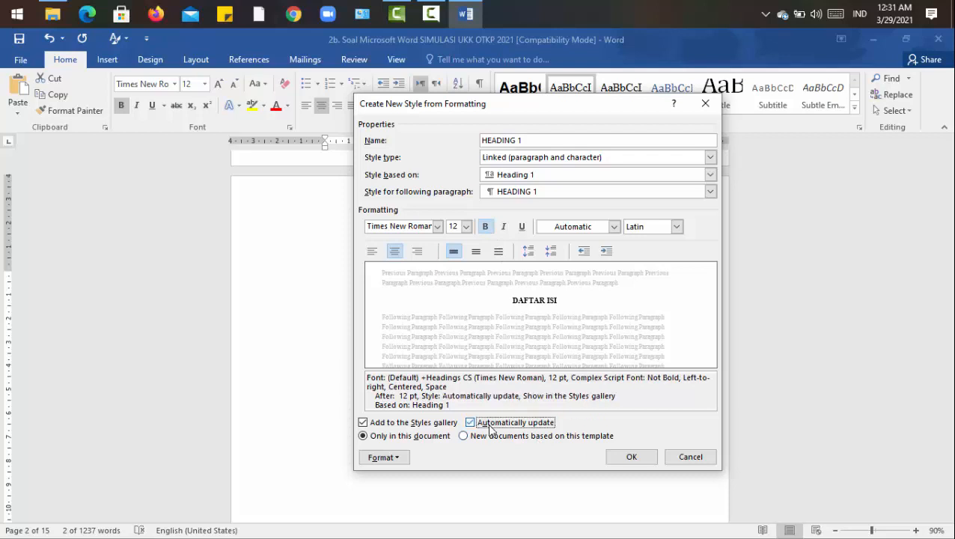
pyautogui.click(631, 458)
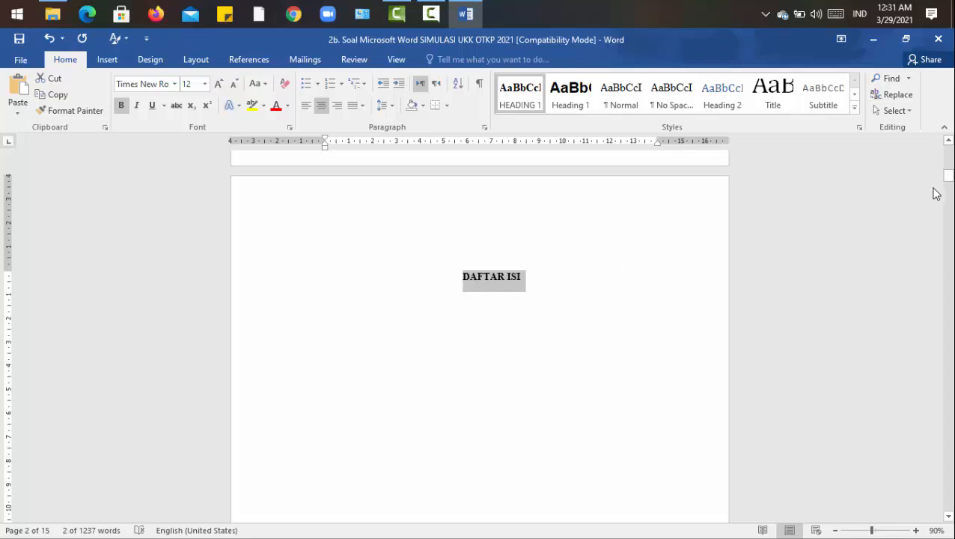
# - Apply the custom HEADING 1 style to the DASAR PEMIKIRAN heading
pyautogui.moveTo(947, 175); pyautogui.dragTo(948, 207)
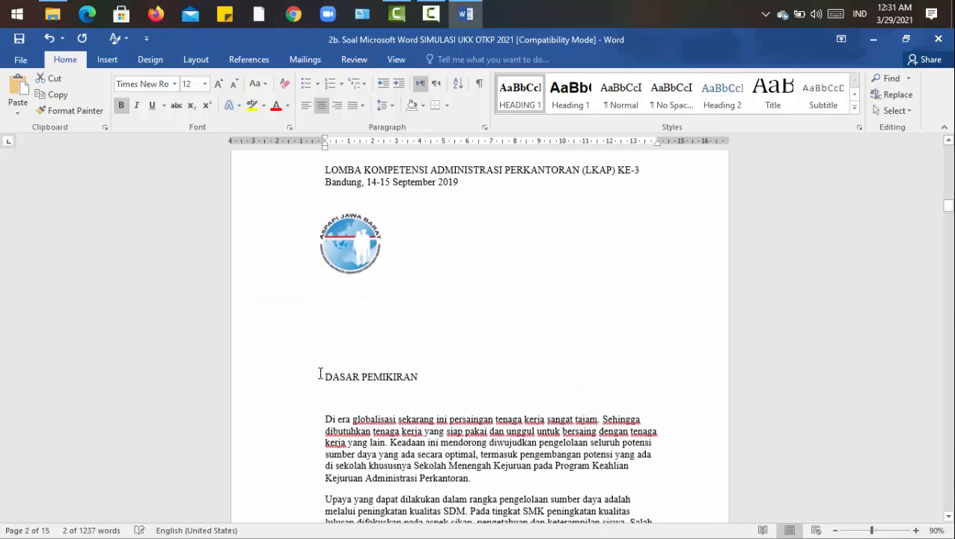
pyautogui.tripleClick(377, 377)
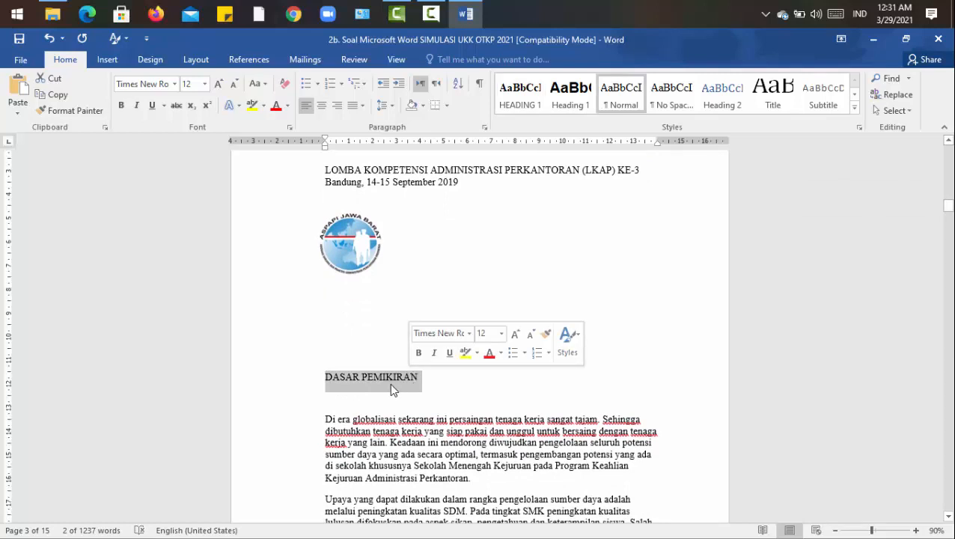
pyautogui.click(527, 111)
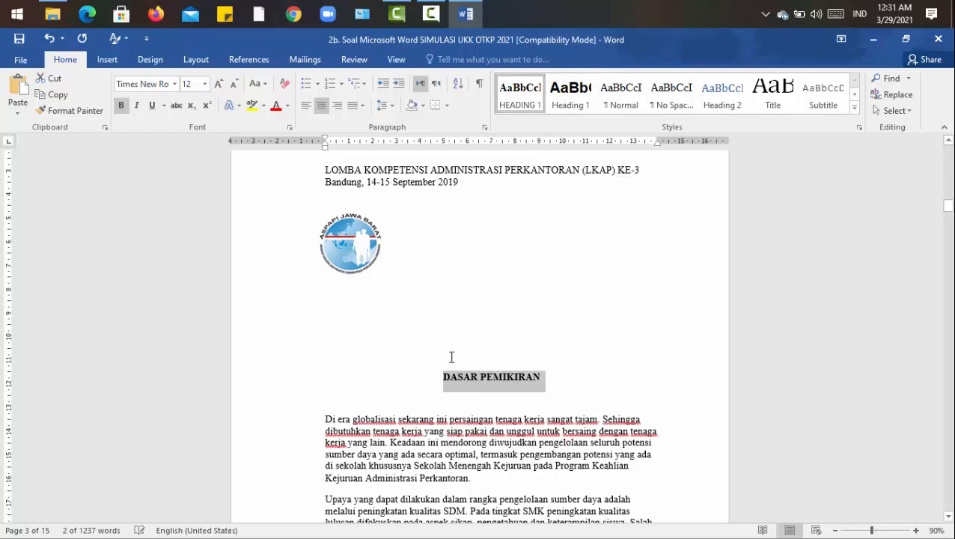
# - Number the DASAR PEMIKIRAN heading "A." and left-align it, undoing the automatic style update
pyautogui.click(444, 377)
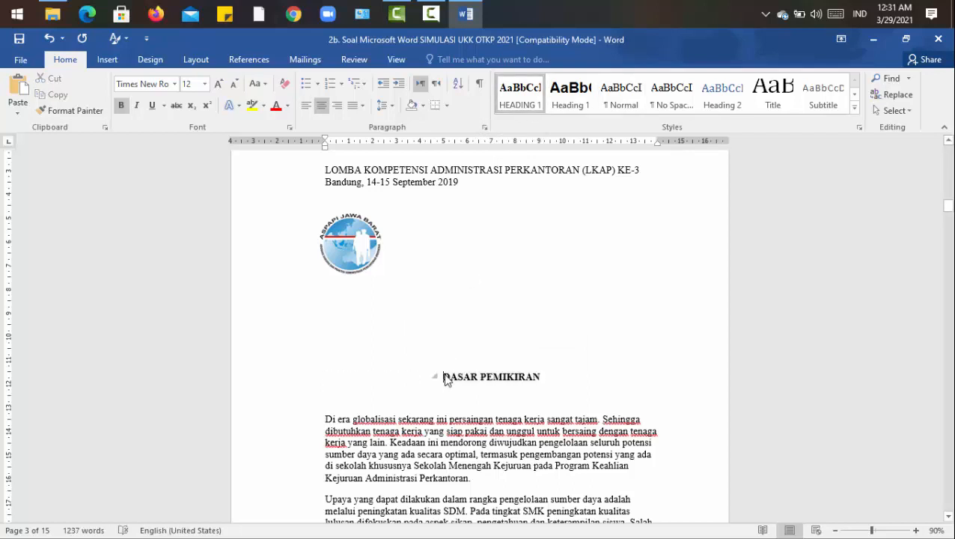
pyautogui.write('A.')
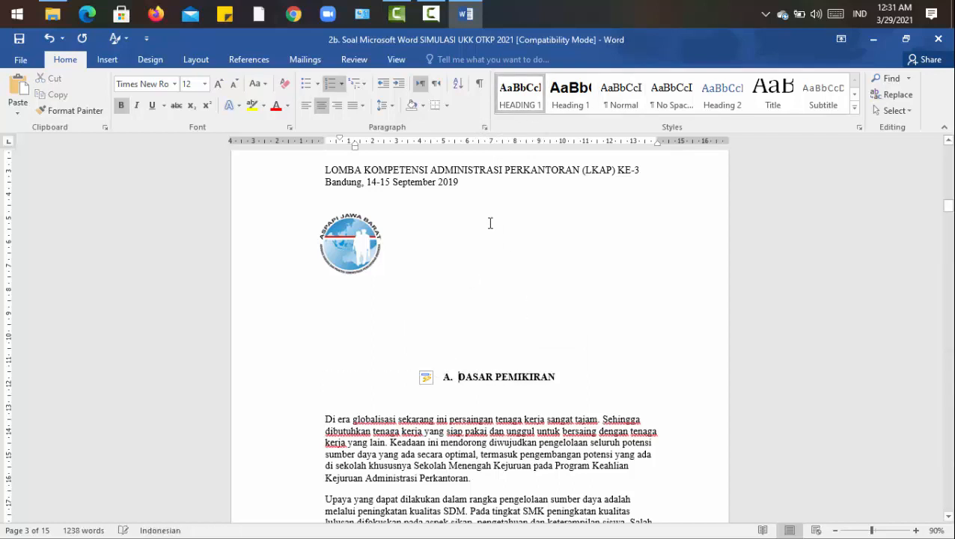
pyautogui.hotkey('ctrl', 'l')
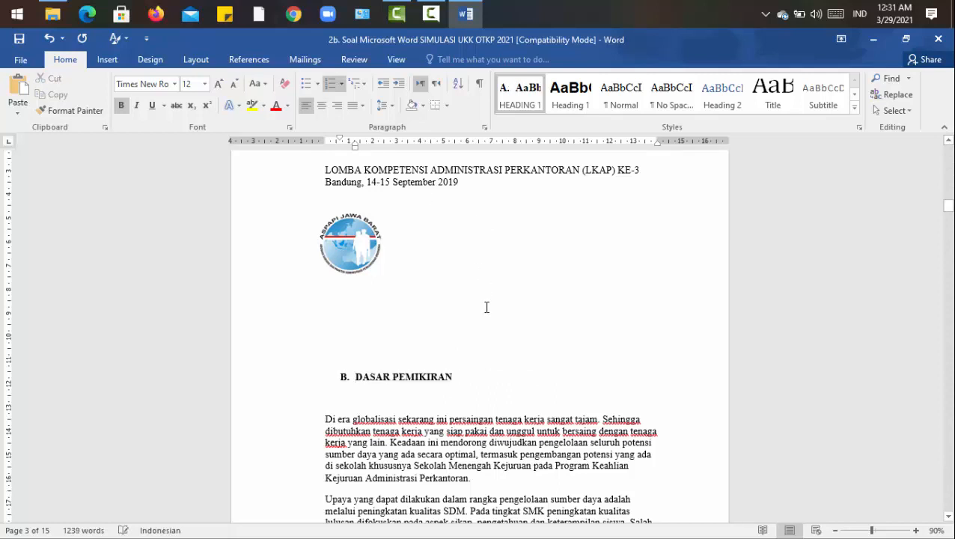
pyautogui.hotkey('ctrl', 'z')
# - Apply the custom HEADING 1 style to the LANDASAN KEGIATAN heading
pyautogui.moveTo(950, 211); pyautogui.dragTo(949, 229)
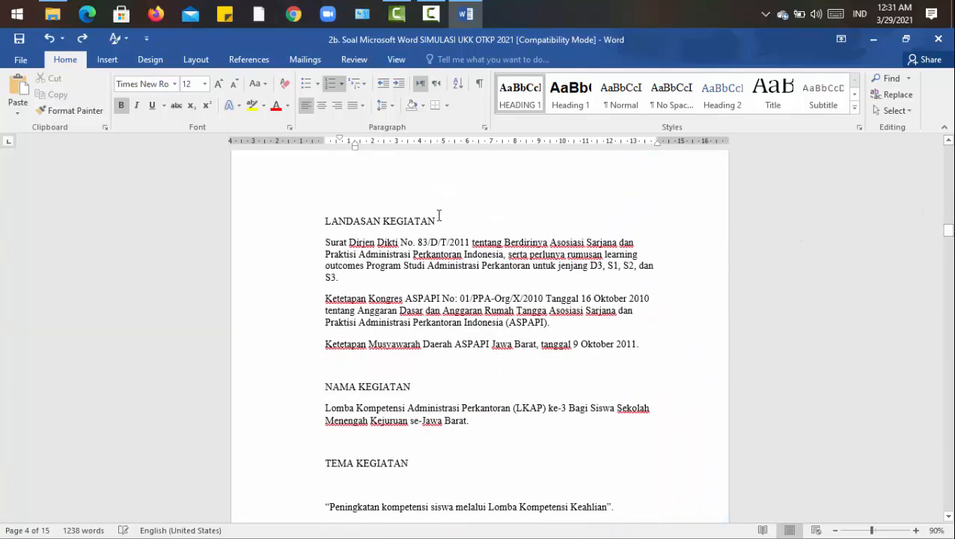
pyautogui.moveTo(439, 219); pyautogui.dragTo(320, 222)
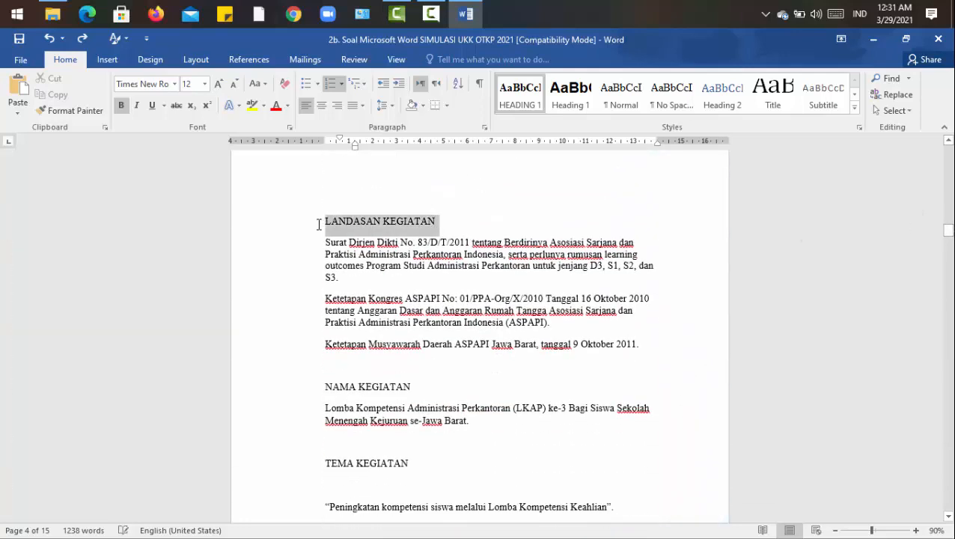
pyautogui.click(500, 110)
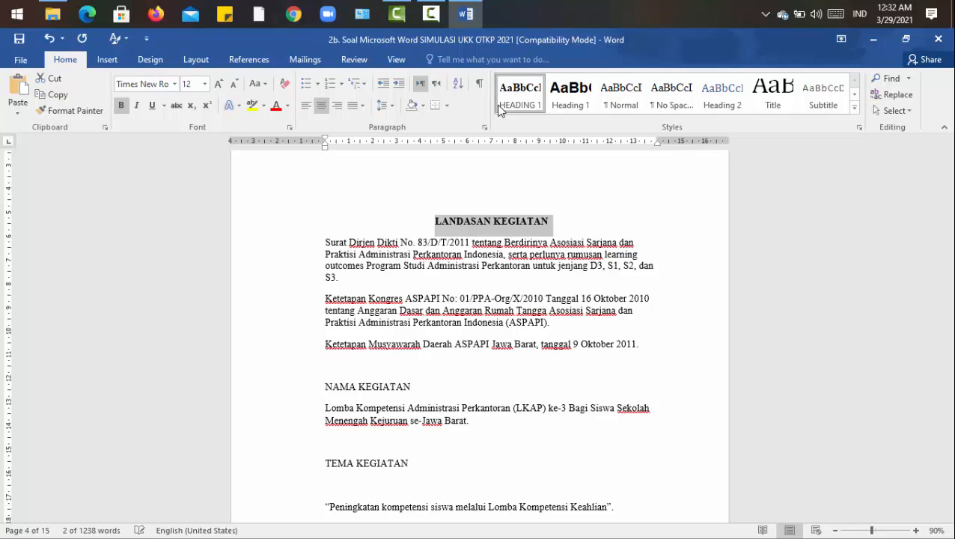
# - Left-align the LANDASAN KEGIATAN heading and number it "B."
pyautogui.click(435, 222)
pyautogui.write('B.')
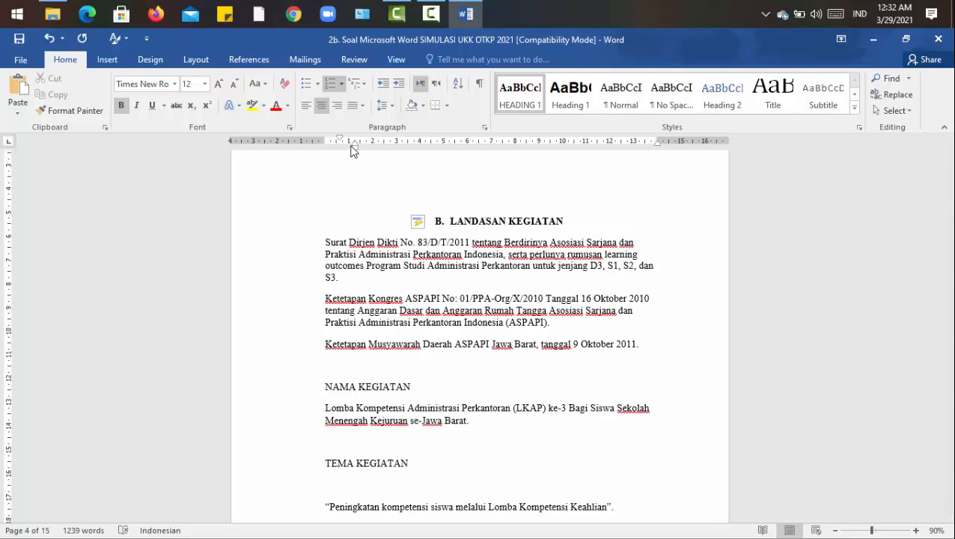
pyautogui.hotkey('ctrl', 'l')
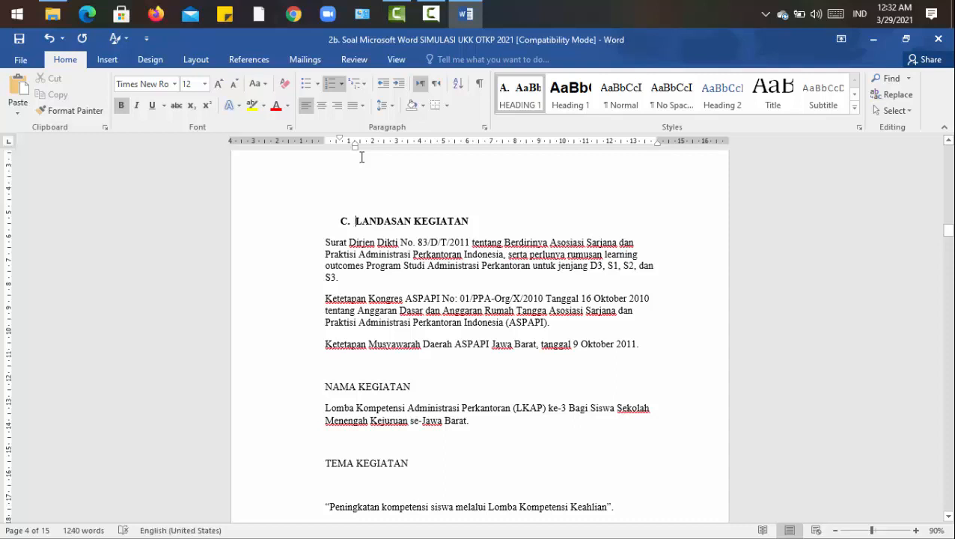
pyautogui.click(344, 220)
pyautogui.press('BackSpace')
pyautogui.write('B.')
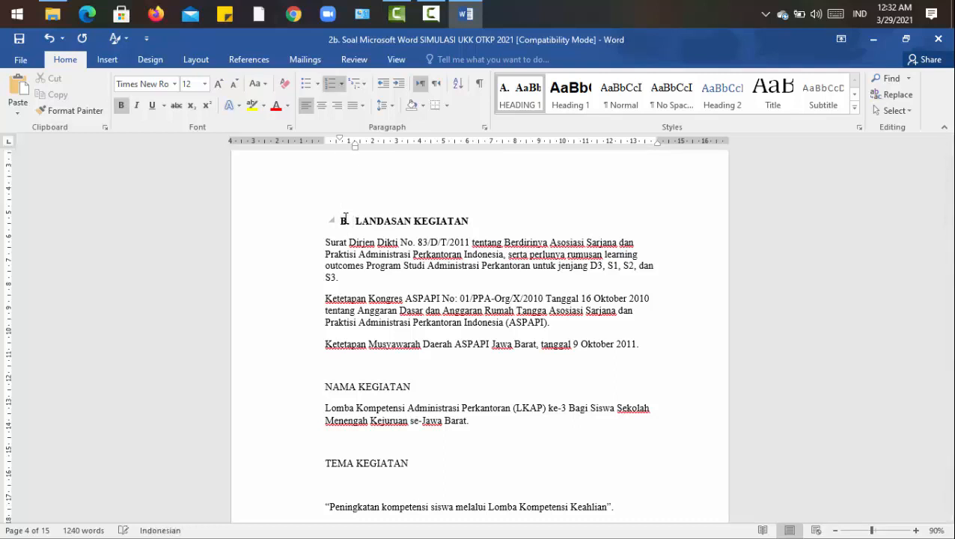
# - Apply the custom HEADING 1 style to the NAMA KEGIATAN and TEMA KEGIATAN headings
pyautogui.moveTo(417, 383); pyautogui.dragTo(330, 383)
pyautogui.click(515, 109)
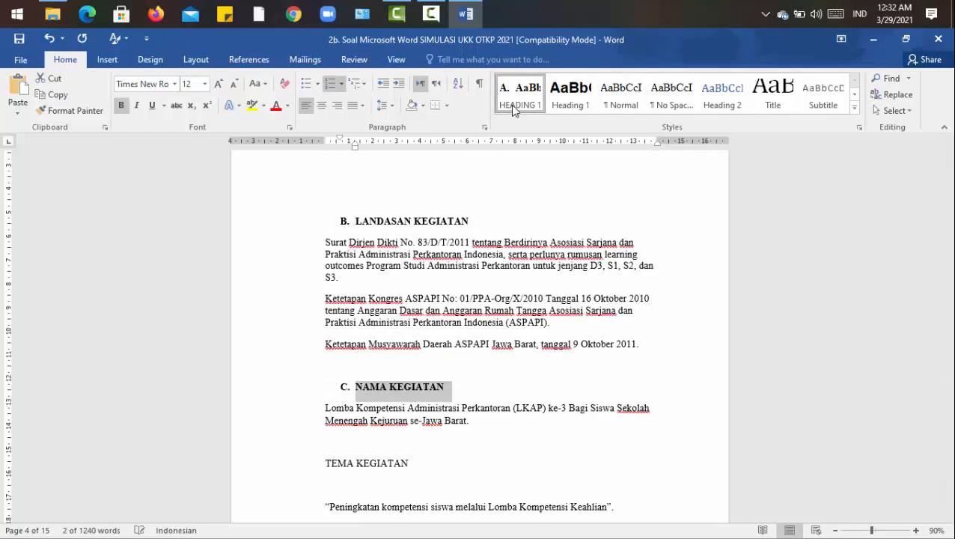
pyautogui.moveTo(420, 461); pyautogui.dragTo(309, 459)
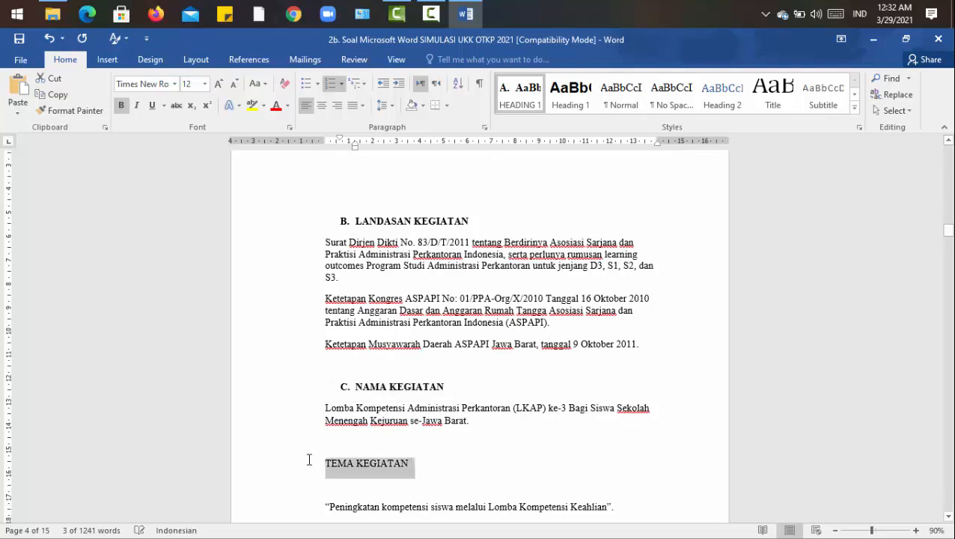
pyautogui.click(522, 103)
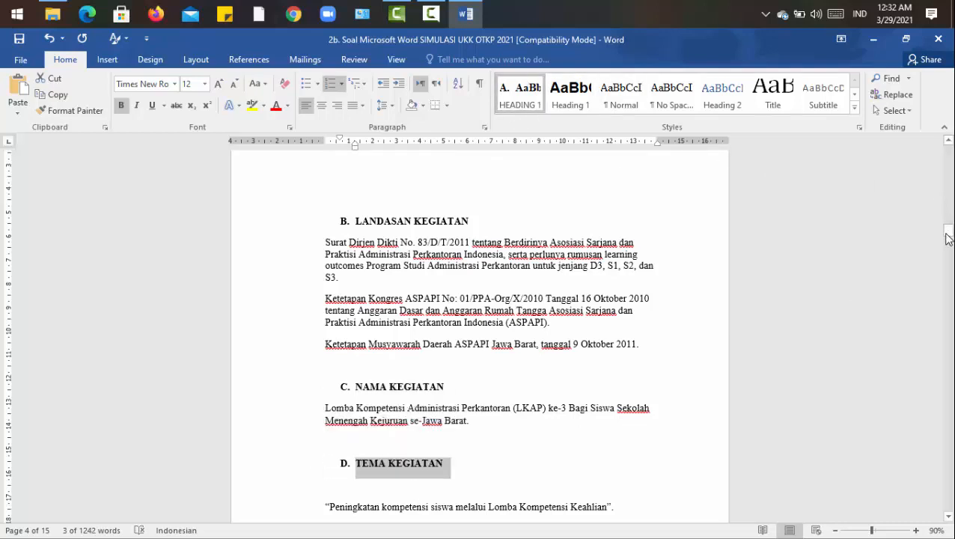
# - Apply the custom HEADING 1 style to the BENTUK KEGIATAN and AGENDA ACARA headings
pyautogui.moveTo(948, 237); pyautogui.dragTo(948, 242)
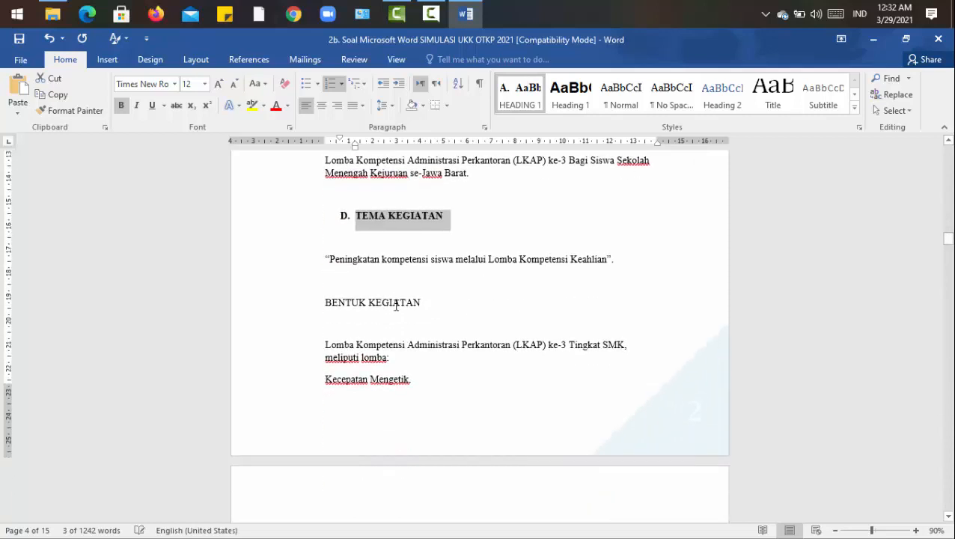
pyautogui.moveTo(440, 302); pyautogui.dragTo(336, 294)
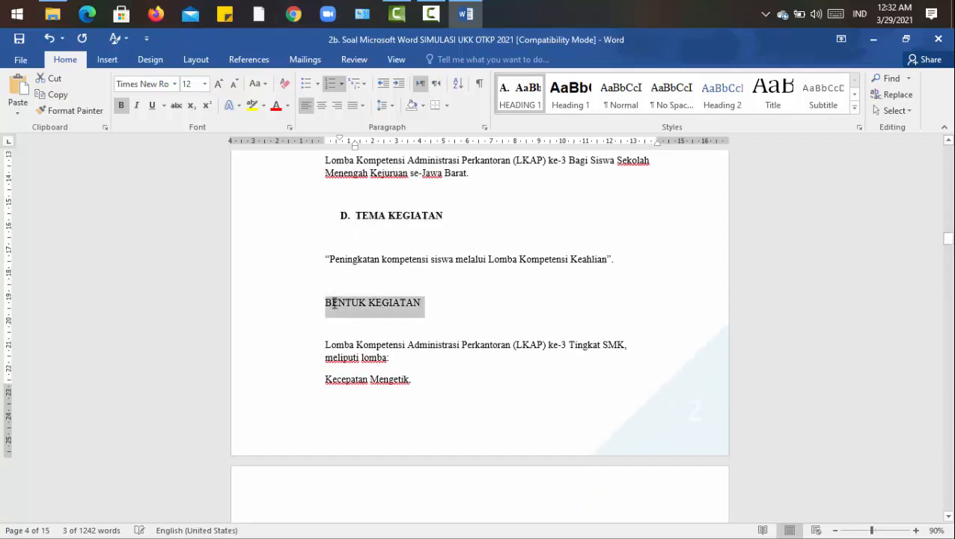
pyautogui.click(526, 105)
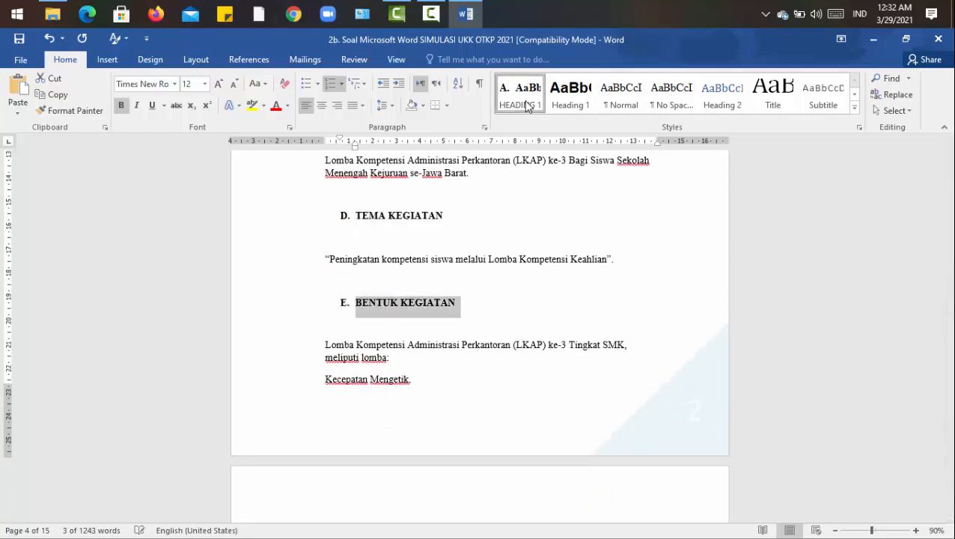
pyautogui.moveTo(948, 240); pyautogui.dragTo(949, 253)
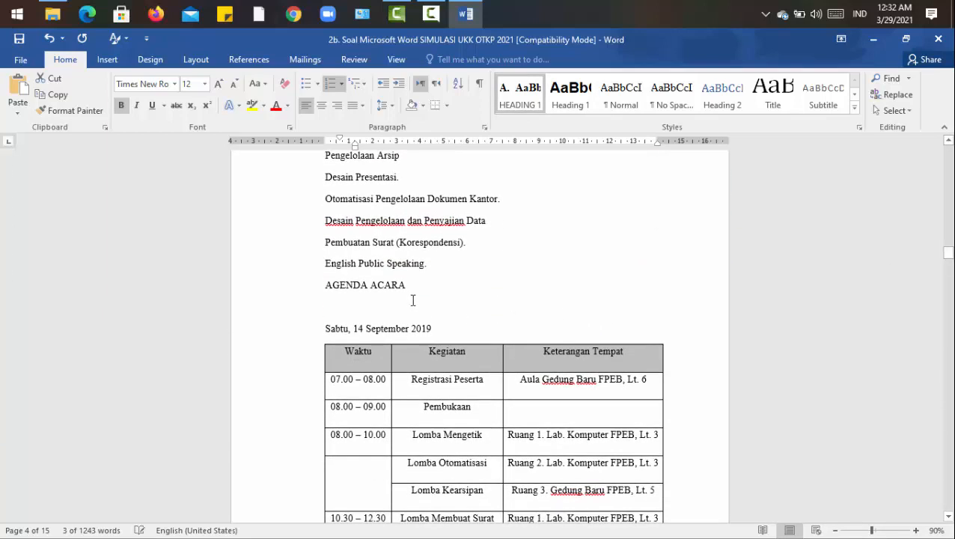
pyautogui.click(315, 285)
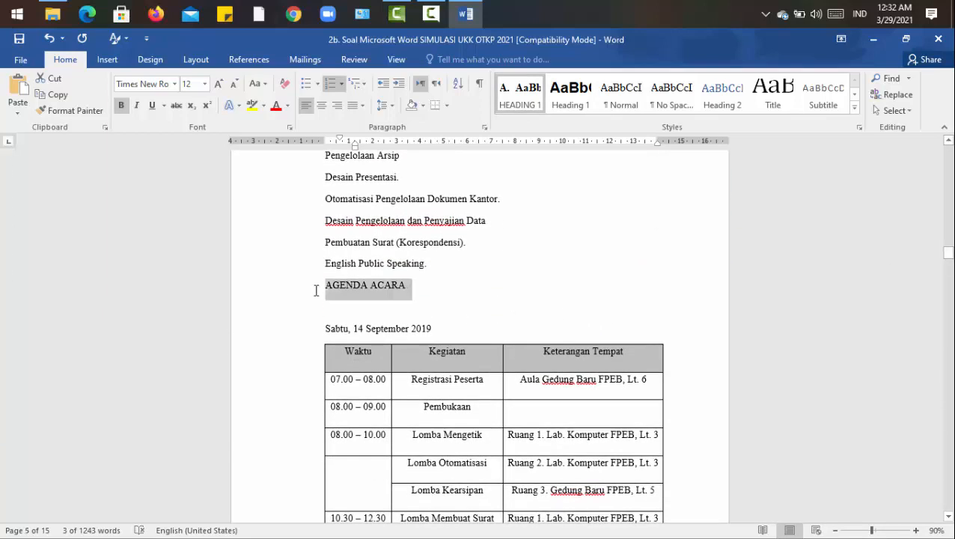
pyautogui.click(519, 96)
# - Apply the custom HEADING 1 style to the WAKTU DAN TEMPAT PELAKSANAAN and SASARAN PESERTA headings
pyautogui.moveTo(948, 253); pyautogui.dragTo(948, 297)
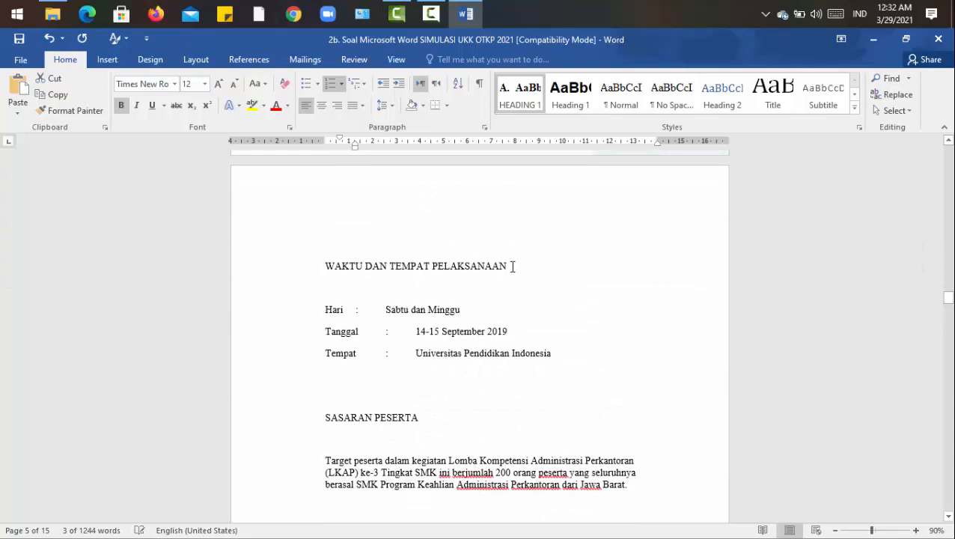
pyautogui.moveTo(511, 265); pyautogui.dragTo(327, 266)
pyautogui.click(522, 103)
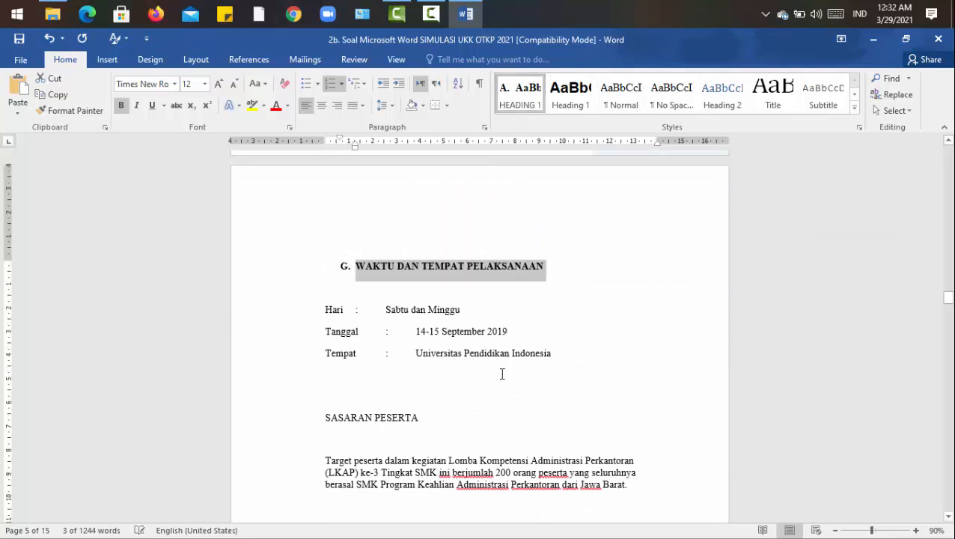
pyautogui.tripleClick(376, 416)
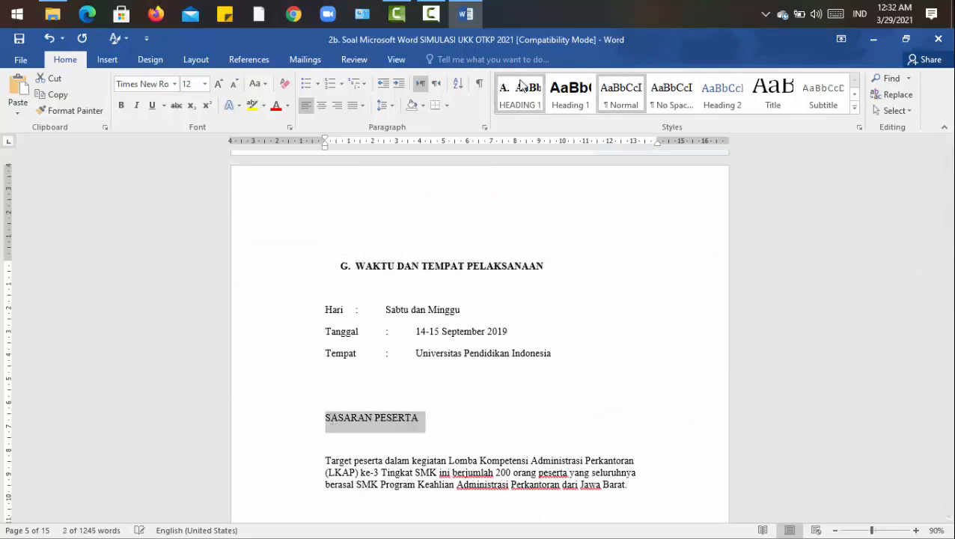
pyautogui.click(521, 102)
# - Apply the custom HEADING 1 style to the PANITIA PELAKSANA heading only, excluding the blank line above it
pyautogui.moveTo(953, 298); pyautogui.dragTo(953, 309)
pyautogui.tripleClick(336, 212)
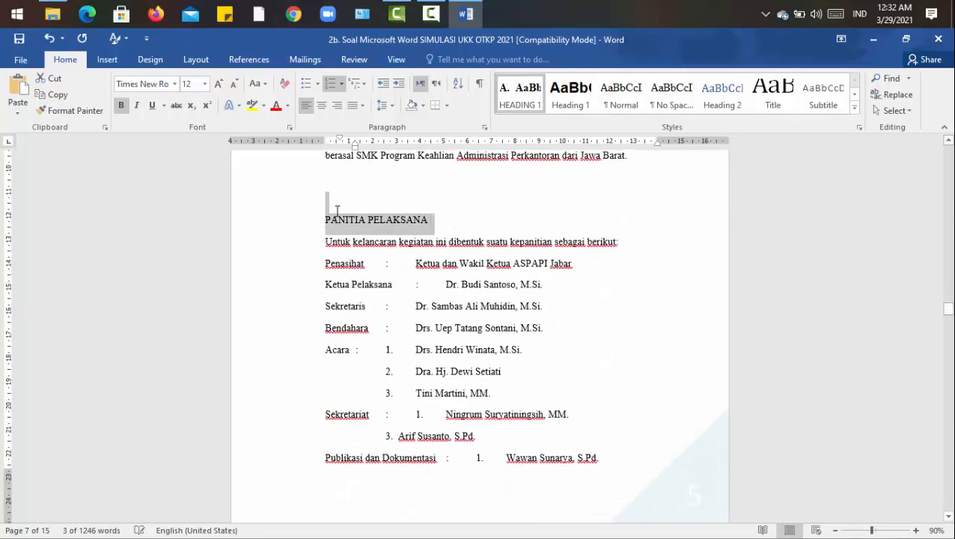
pyautogui.click(425, 234)
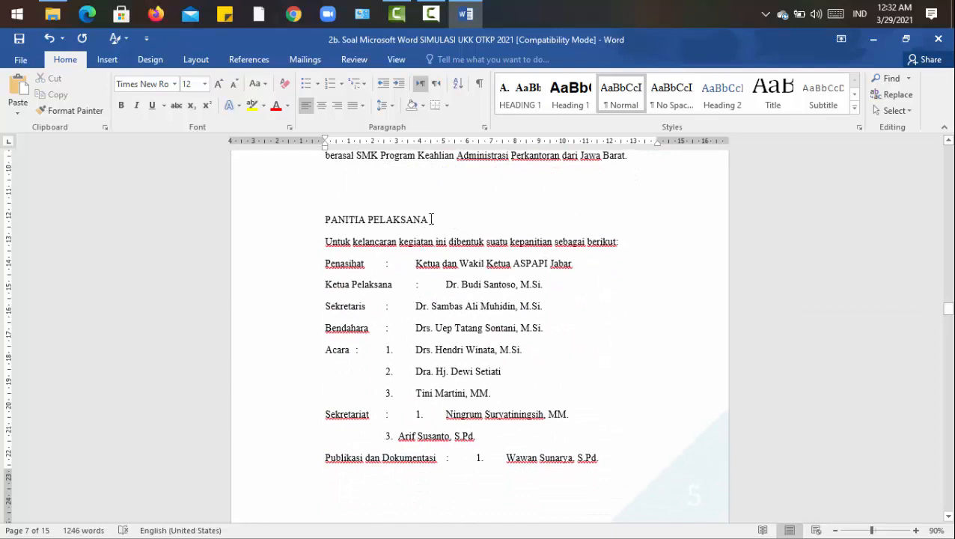
pyautogui.moveTo(432, 218); pyautogui.dragTo(330, 220)
pyautogui.click(517, 102)
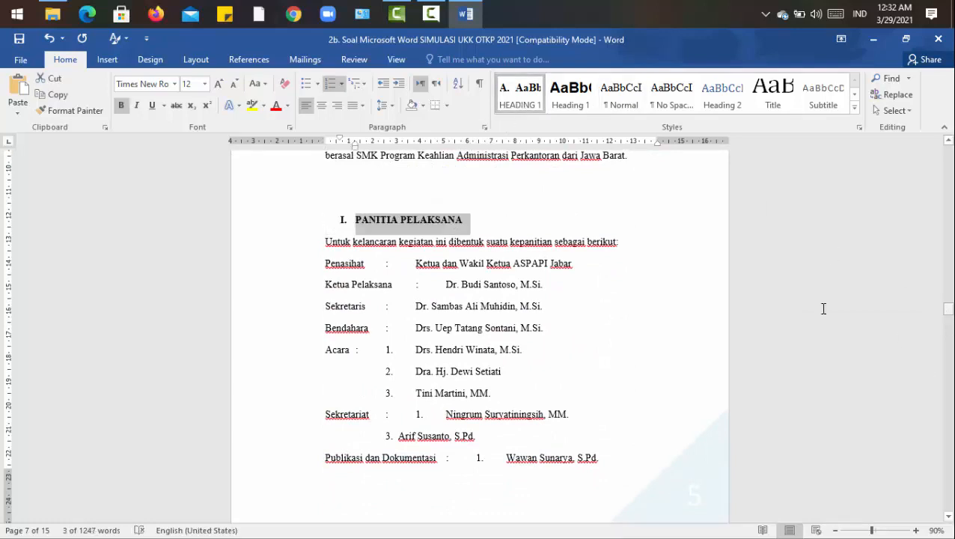
pyautogui.click(424, 285)
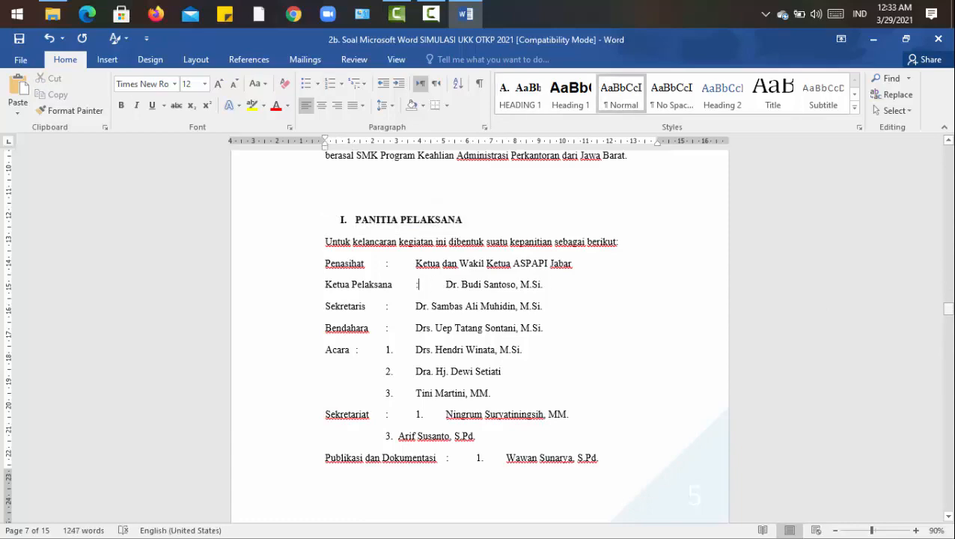
# - Apply the custom HEADING 1 style to the PEMBIAYAAN and PENUTUP headings
pyautogui.moveTo(950, 310); pyautogui.dragTo(949, 329)
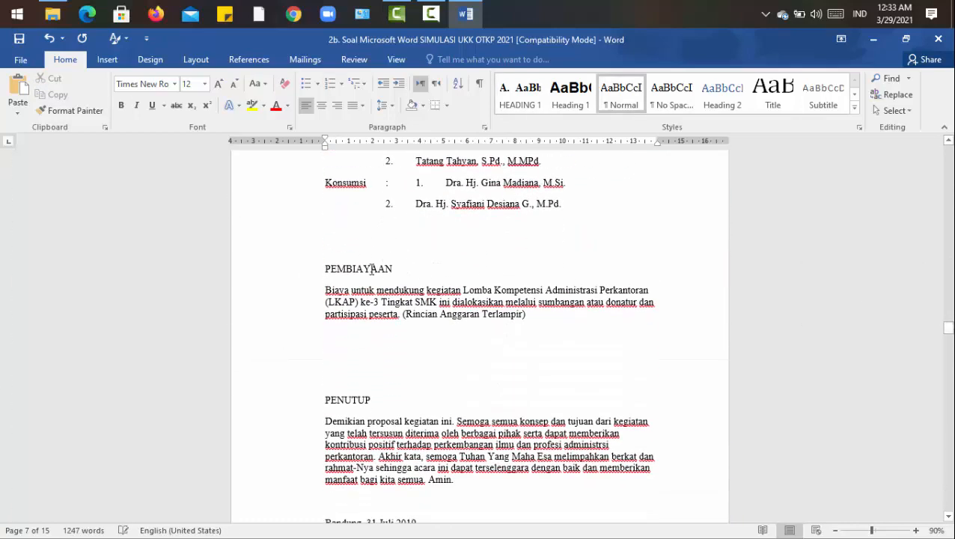
pyautogui.click(296, 270)
pyautogui.click(518, 96)
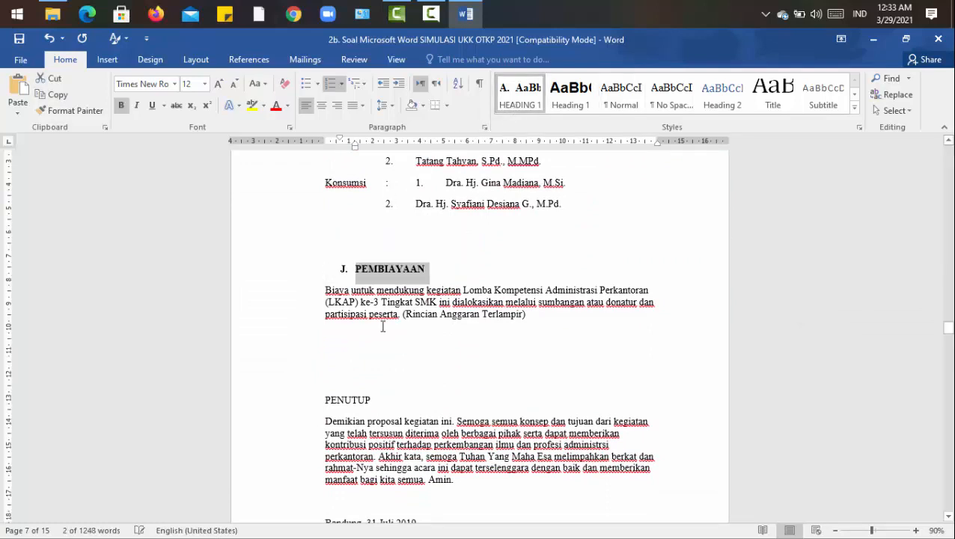
pyautogui.moveTo(372, 398); pyautogui.dragTo(323, 401)
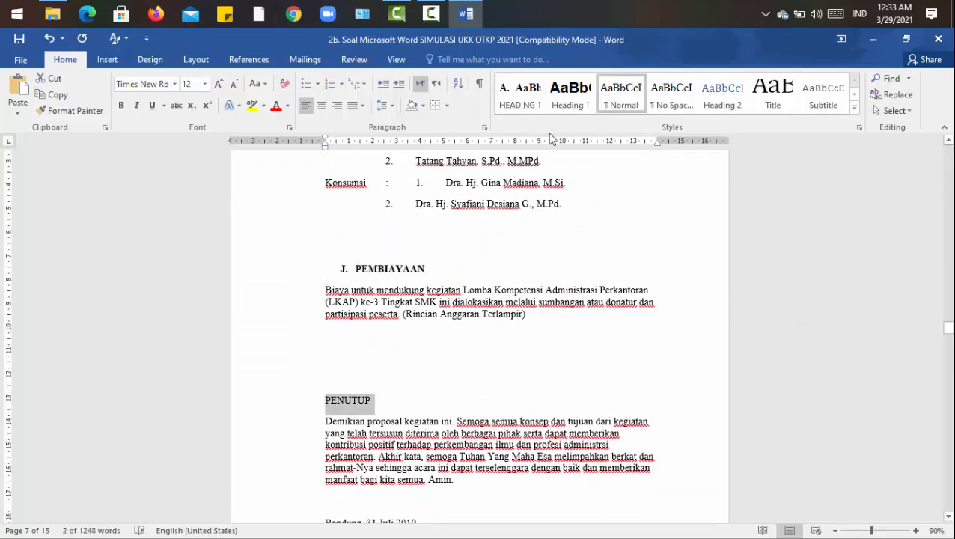
pyautogui.click(517, 96)
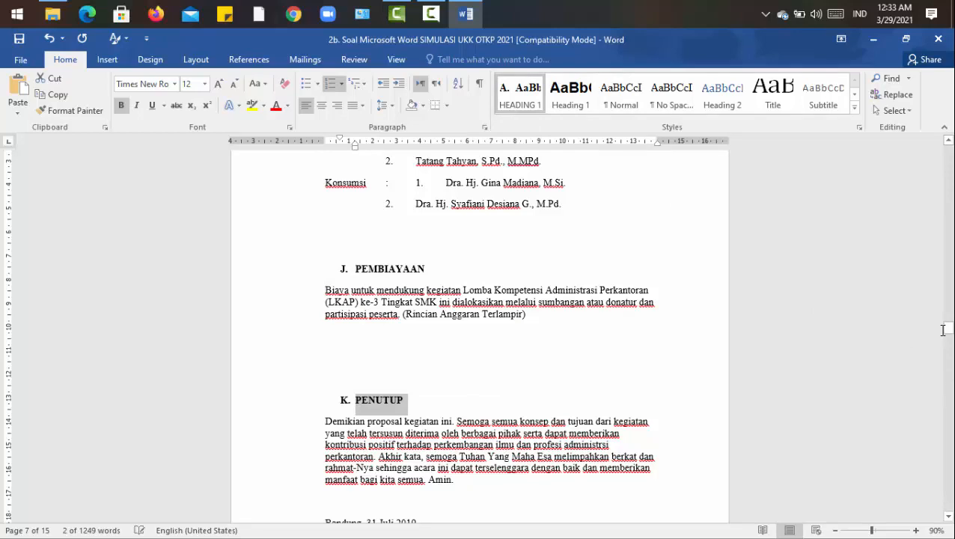
# - Remove the extra blank lines above the PENUTUP and PEMBIAYAAN headings
pyautogui.moveTo(946, 330)
pyautogui.mouseDown()
pyautogui.moveTo(951, 353)
pyautogui.moveTo(948, 331)
pyautogui.mouseUp()
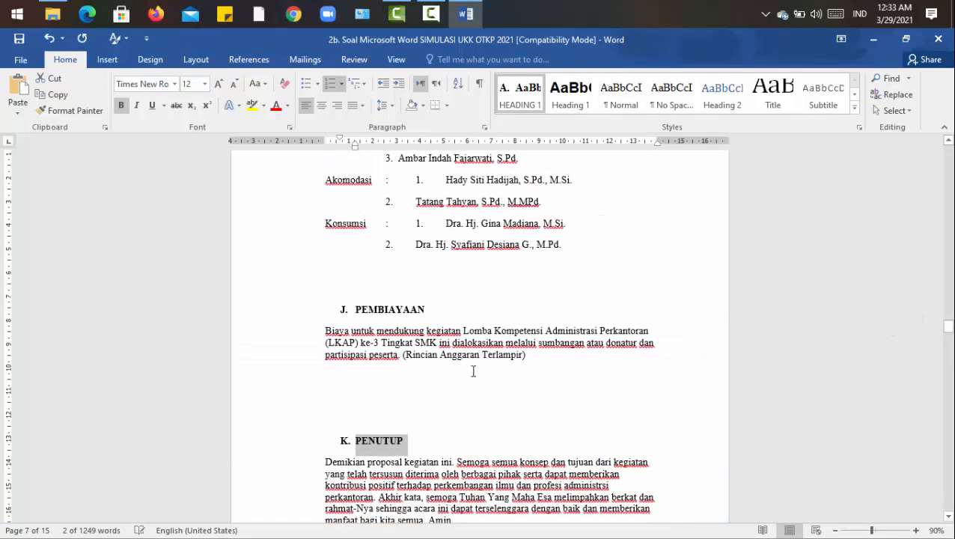
pyautogui.click(433, 401)
pyautogui.press('BackSpace')
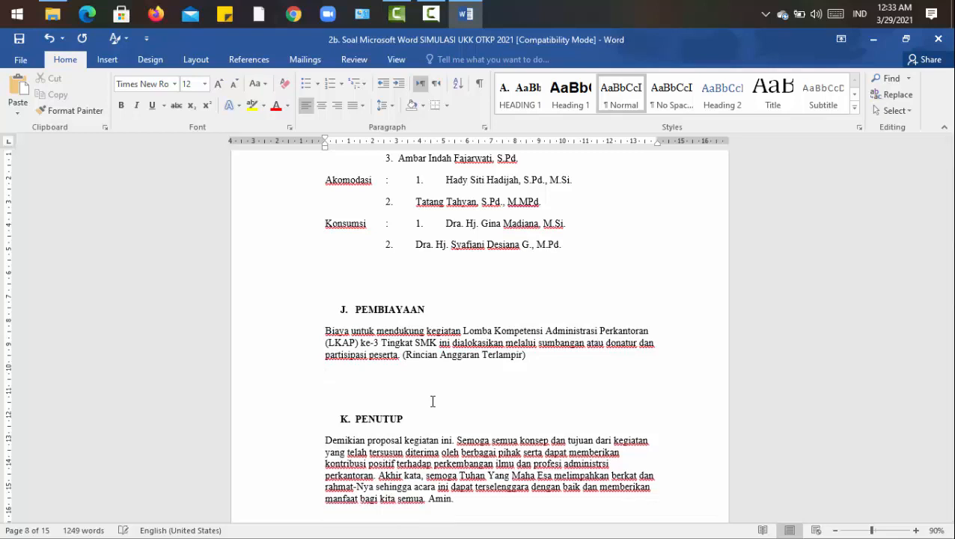
pyautogui.press('BackSpace')
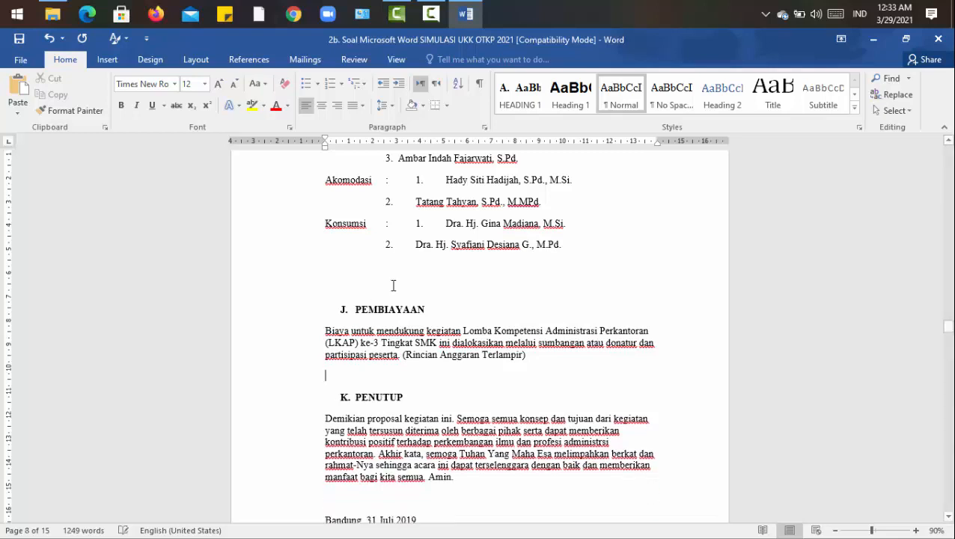
pyautogui.moveTo(948, 326)
pyautogui.mouseDown()
pyautogui.moveTo(949, 343)
pyautogui.moveTo(949, 324)
pyautogui.mouseUp()
pyautogui.press('Delete')
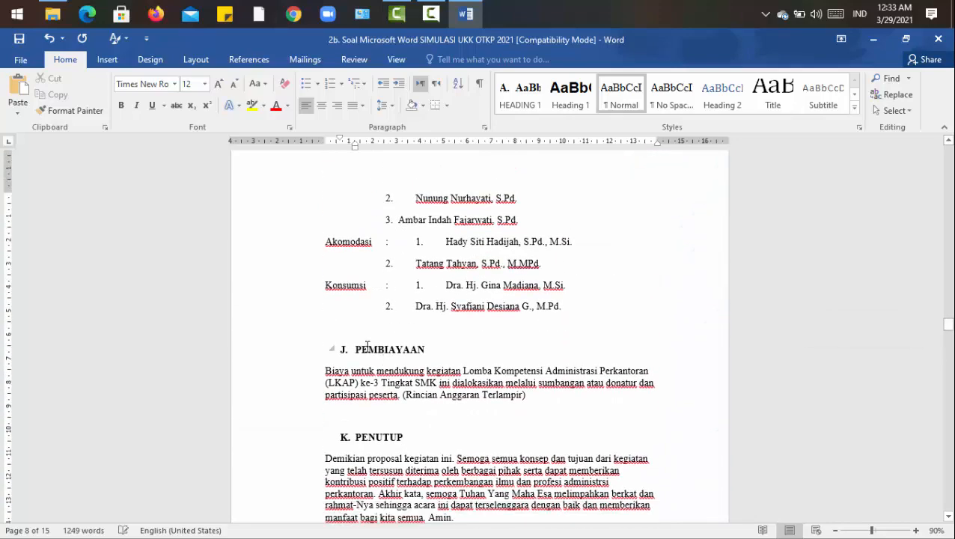
# - Remove one blank line above the signatory's name in the Ketua Pelaksana signature block
pyautogui.moveTo(948, 324); pyautogui.dragTo(948, 337)
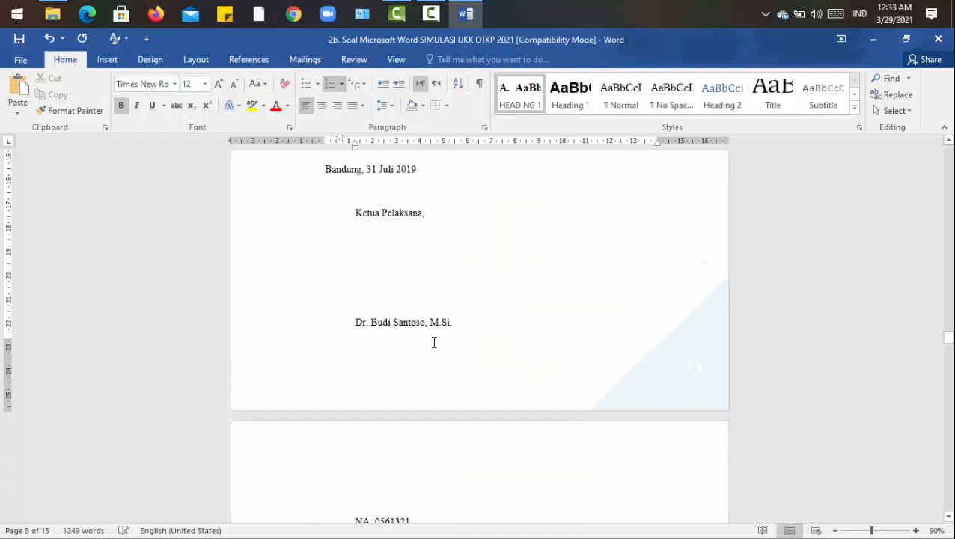
pyautogui.click(373, 309)
pyautogui.press('BackSpace')
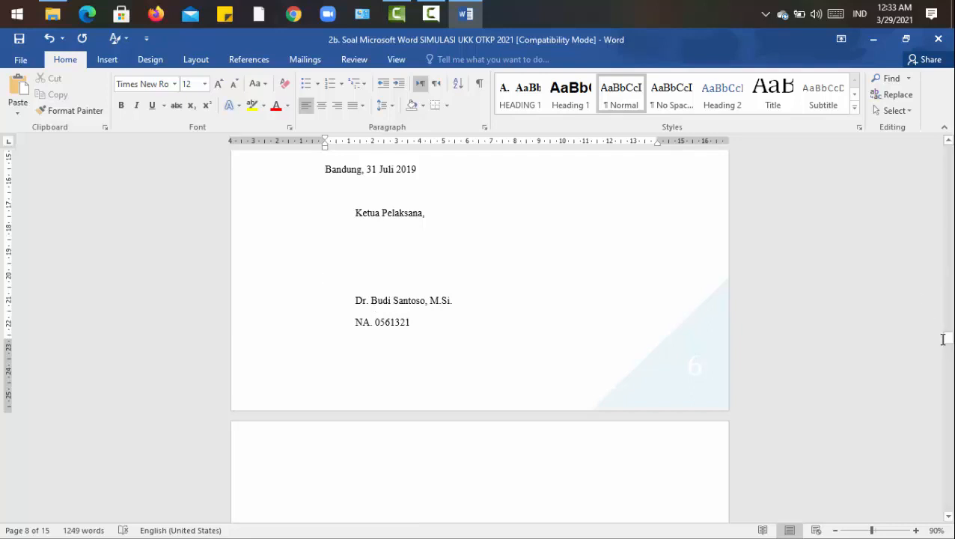
# - Delete the boxed Mengetahui signature block for Ketua ASPAPI Jawa Barat above LAMPIRAN
pyautogui.moveTo(948, 337)
pyautogui.mouseDown()
pyautogui.moveTo(949, 384)
pyautogui.moveTo(948, 364)
pyautogui.moveTo(949, 373)
pyautogui.mouseUp()
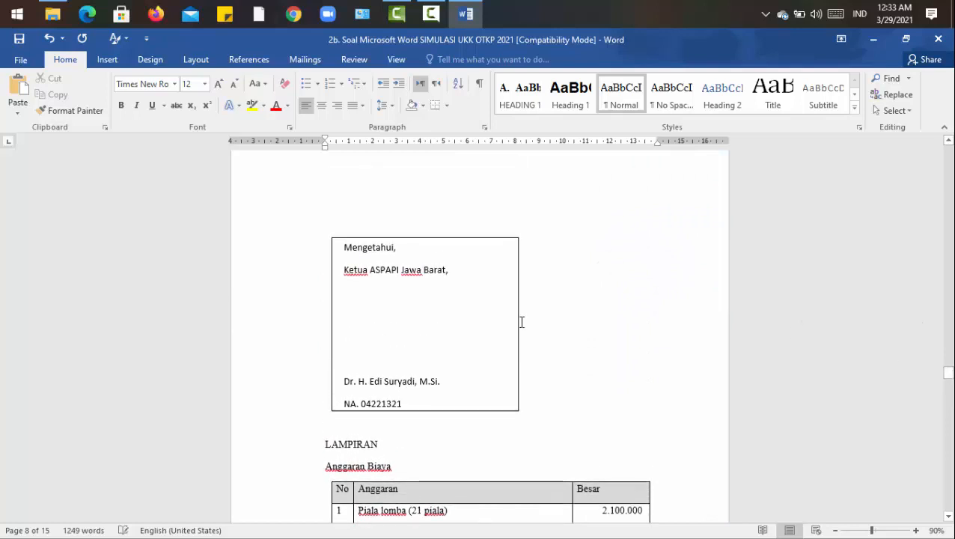
pyautogui.click(460, 241)
pyautogui.press('Delete')
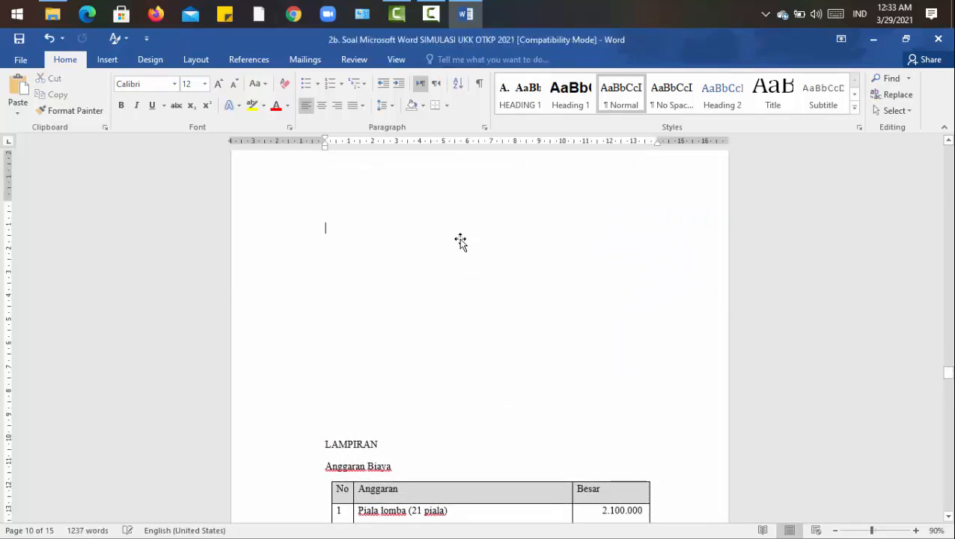
# - Delete the empty paragraphs between the Ketua Pelaksana signature block and the LAMPIRAN heading
pyautogui.moveTo(411, 248); pyautogui.dragTo(369, 410)
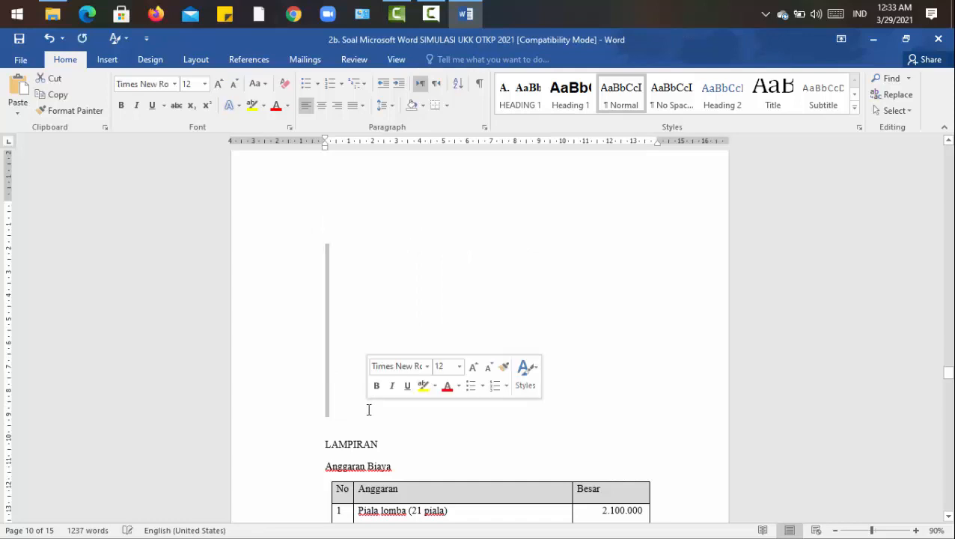
pyautogui.press('Delete')
pyautogui.scroll(-2, 368, 410)
pyautogui.hotkey('ctrl', 'z')
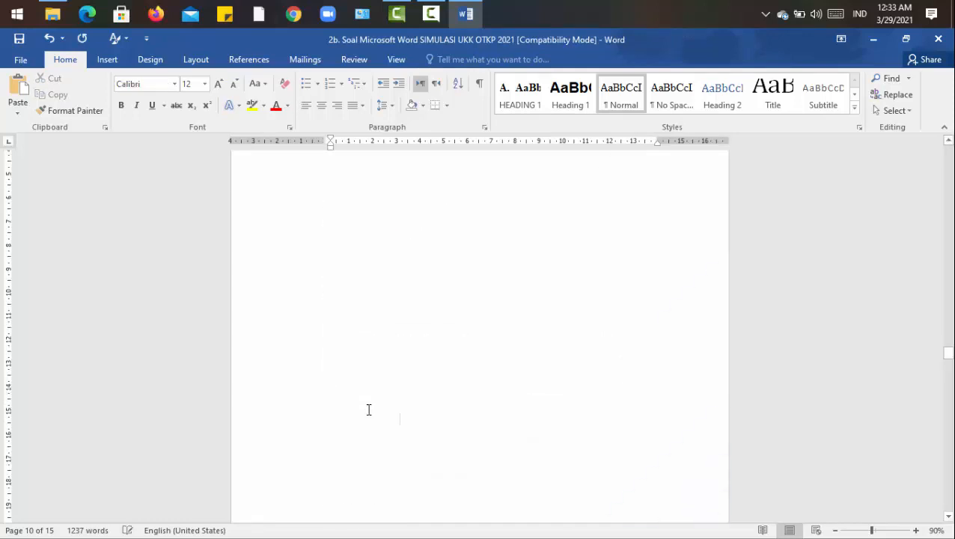
pyautogui.hotkey('ctrl', 'y')
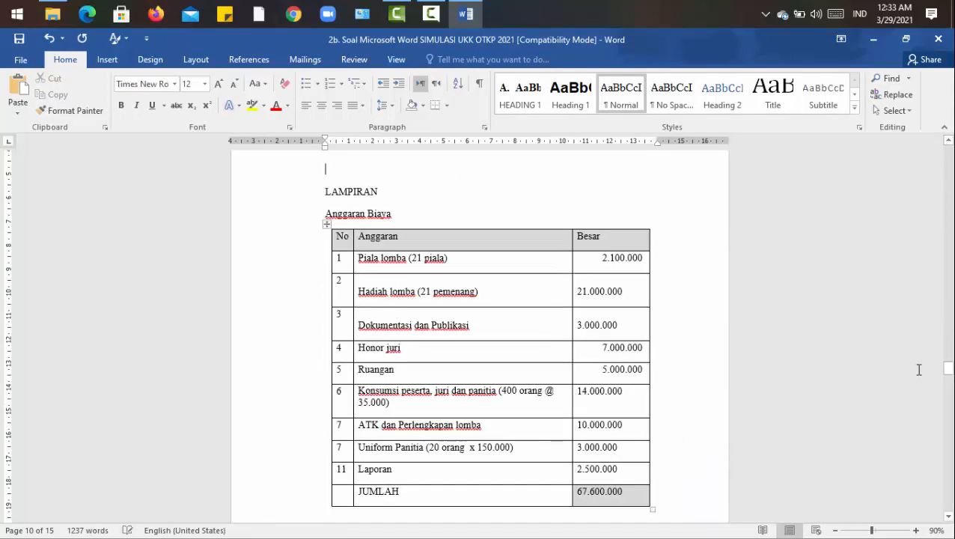
pyautogui.moveTo(948, 368)
pyautogui.mouseDown()
pyautogui.moveTo(948, 349)
pyautogui.moveTo(948, 361)
pyautogui.mouseUp()
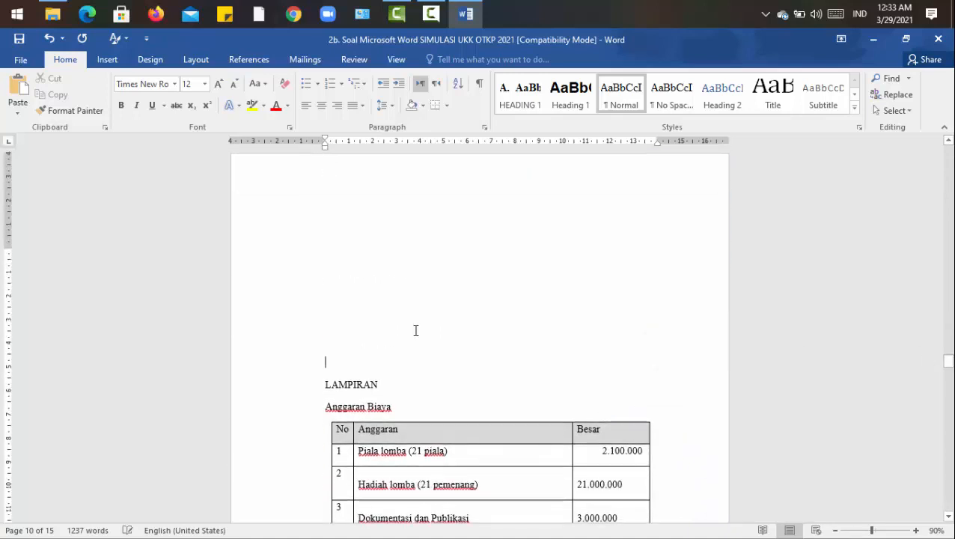
pyautogui.press('BackSpace')
pyautogui.press('BackSpace')
pyautogui.press('BackSpace')
pyautogui.press('BackSpace')
pyautogui.press('BackSpace')
pyautogui.press('BackSpace')
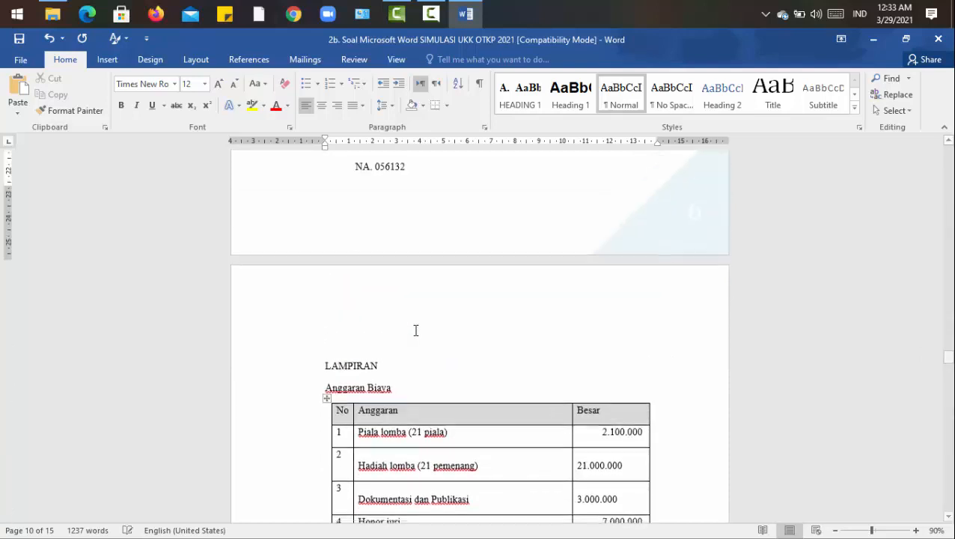
# - Apply the custom HEADING 1 style to the LAMPIRAN heading and remove its letter numbering
pyautogui.click(393, 374)
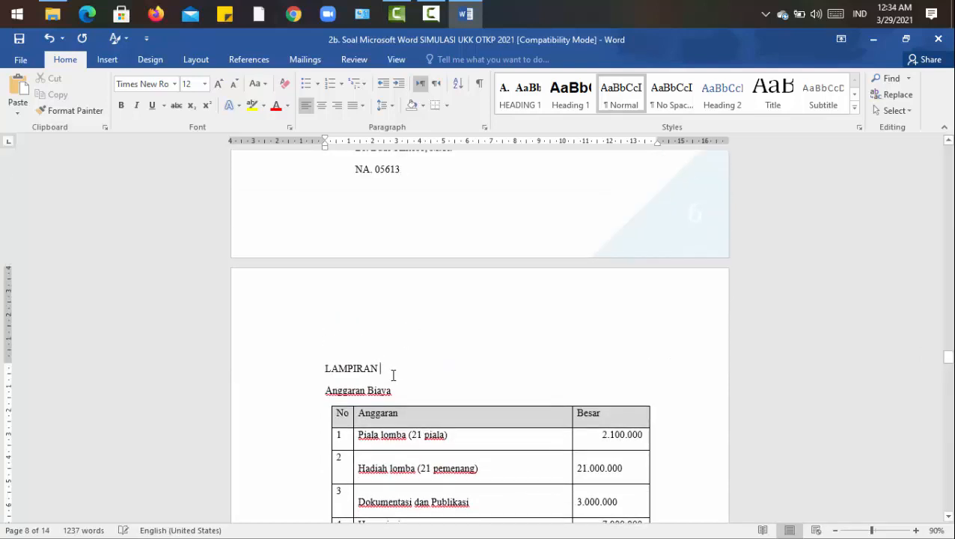
pyautogui.click(311, 369)
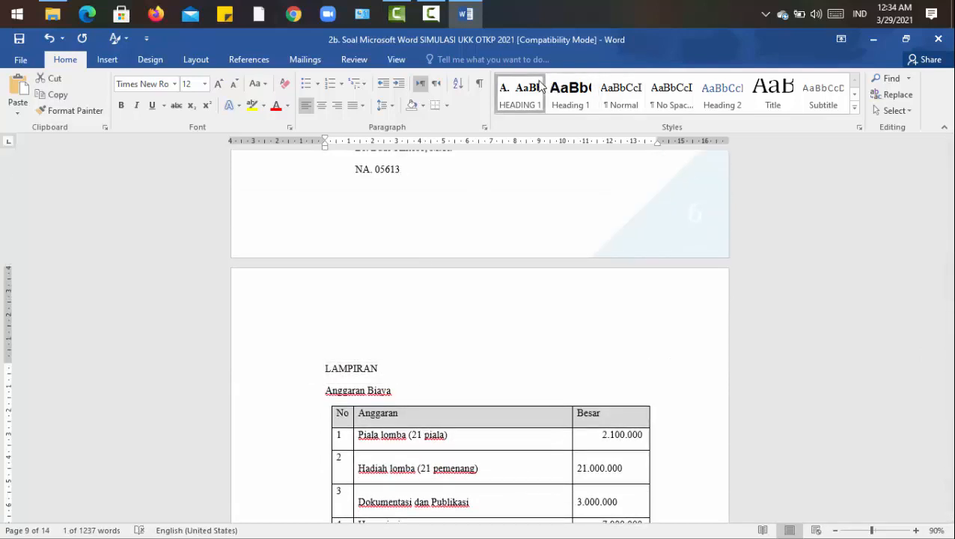
pyautogui.click(519, 94)
pyautogui.click(360, 372)
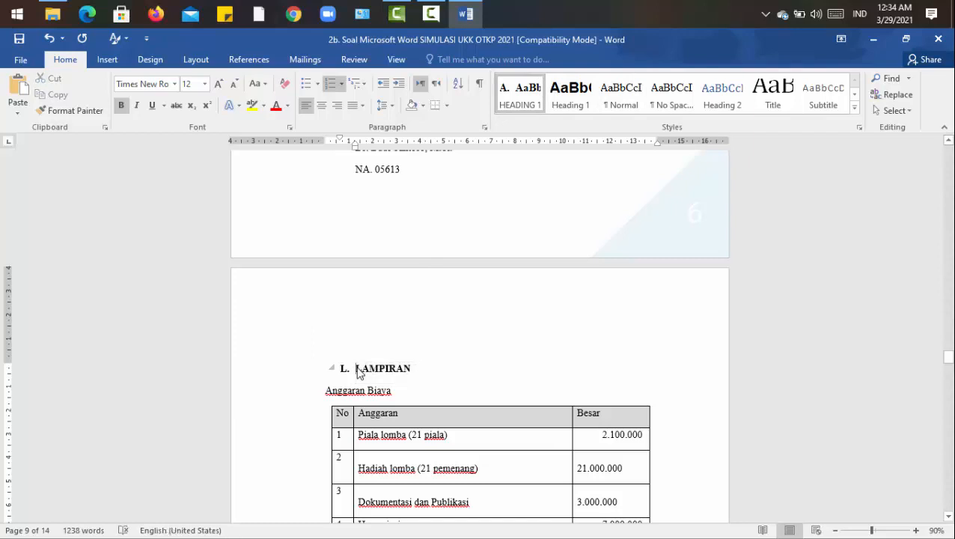
pyautogui.press('BackSpace')
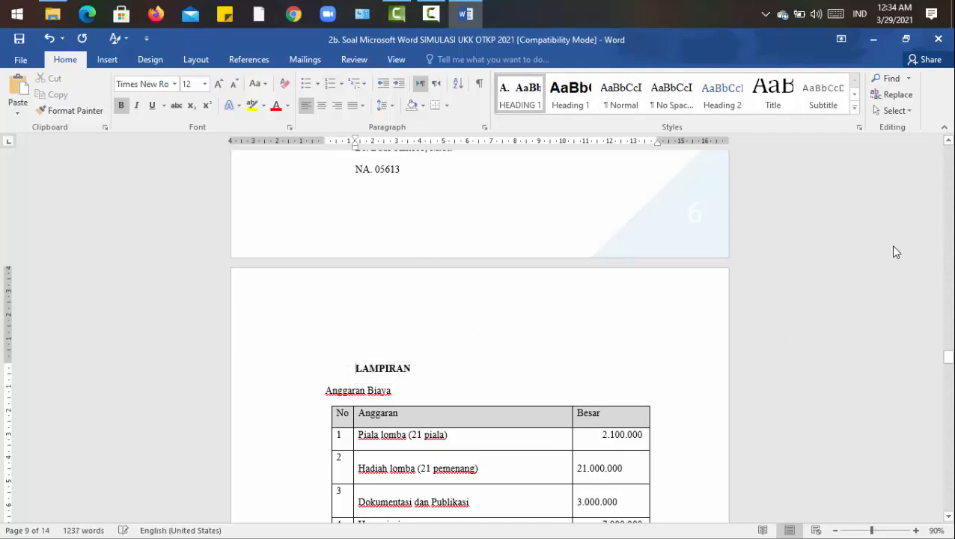
# - Apply the custom HEADING 1 style to the Anggaran Biaya subheading and number it "1." instead of with a letter
pyautogui.moveTo(951, 361)
pyautogui.mouseDown()
pyautogui.moveTo(949, 384)
pyautogui.moveTo(948, 356)
pyautogui.mouseUp()
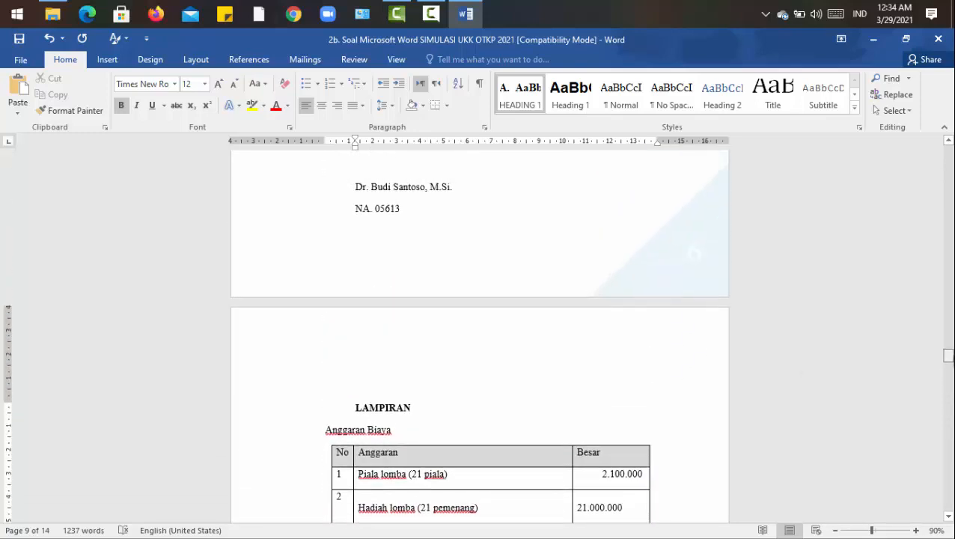
pyautogui.moveTo(399, 429); pyautogui.dragTo(337, 431)
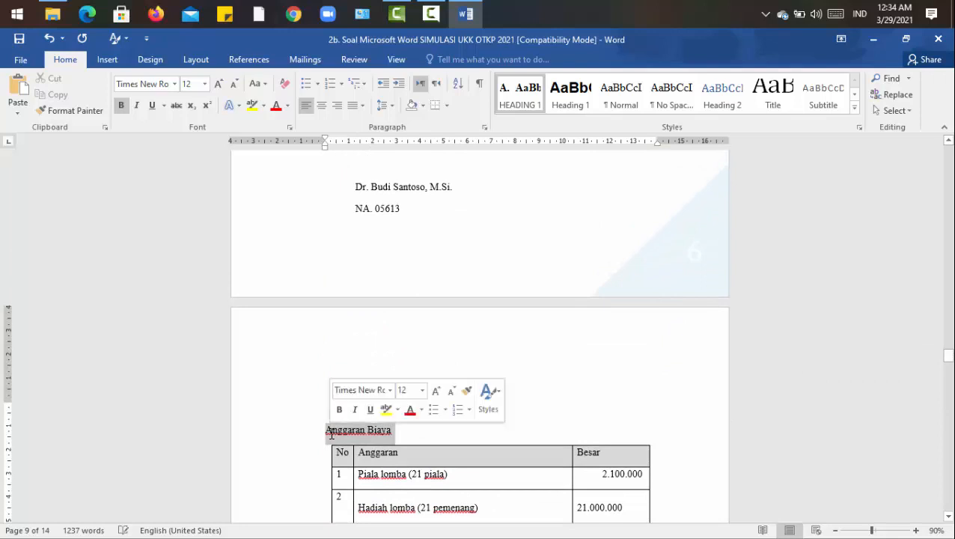
pyautogui.click(533, 100)
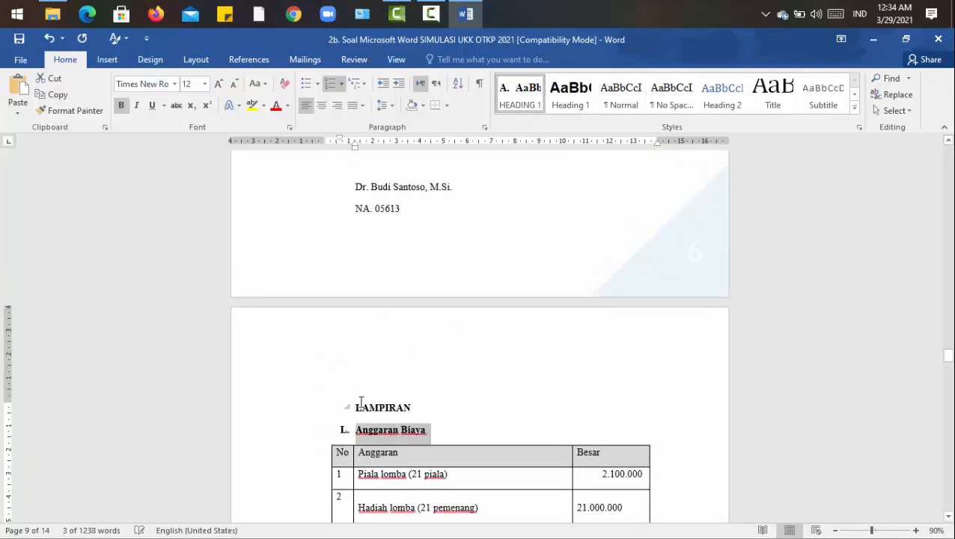
pyautogui.click(346, 434)
pyautogui.press('BackSpace')
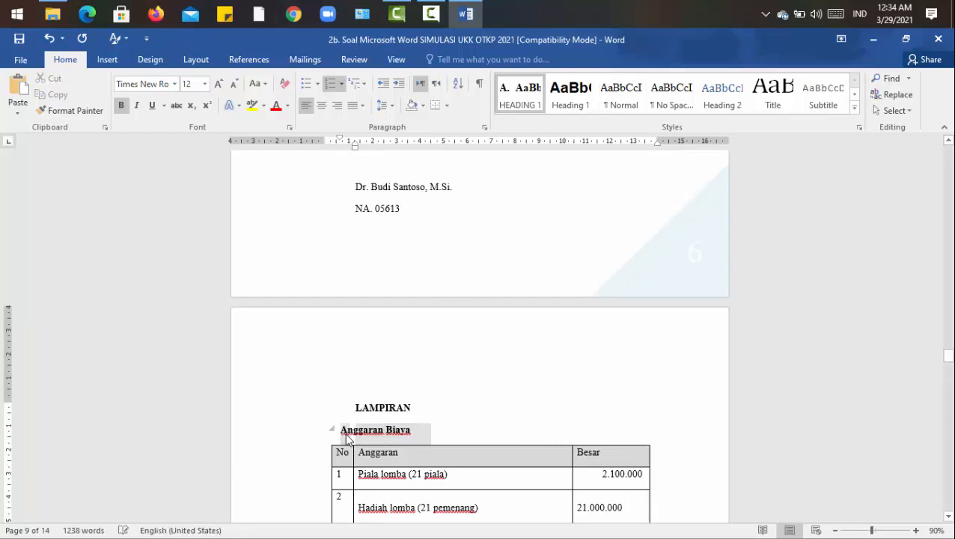
pyautogui.write('1.')
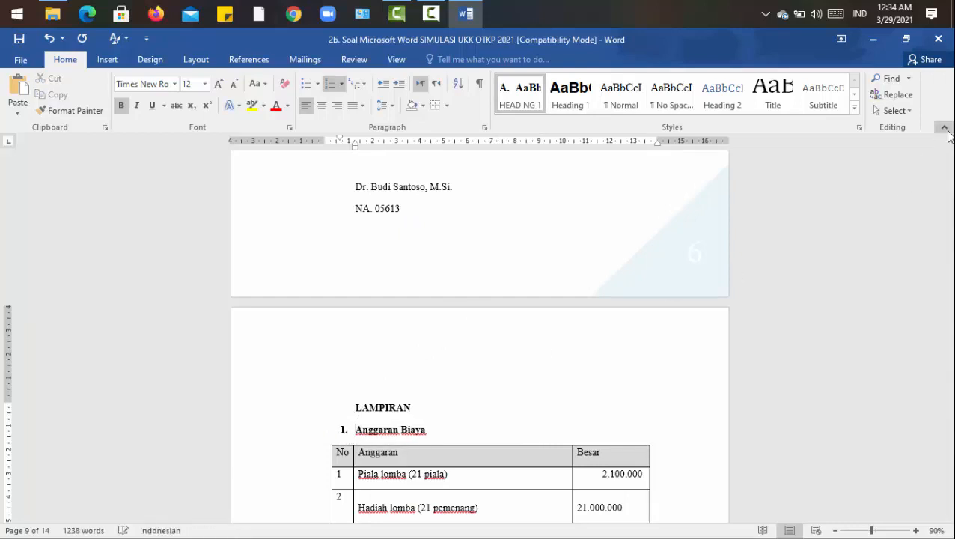
# - Apply the custom HEADING 1 style to the Sekretariat Panitia subheading and number it "2." instead of with a letter
pyautogui.moveTo(949, 353); pyautogui.dragTo(948, 367)
pyautogui.tripleClick(338, 408)
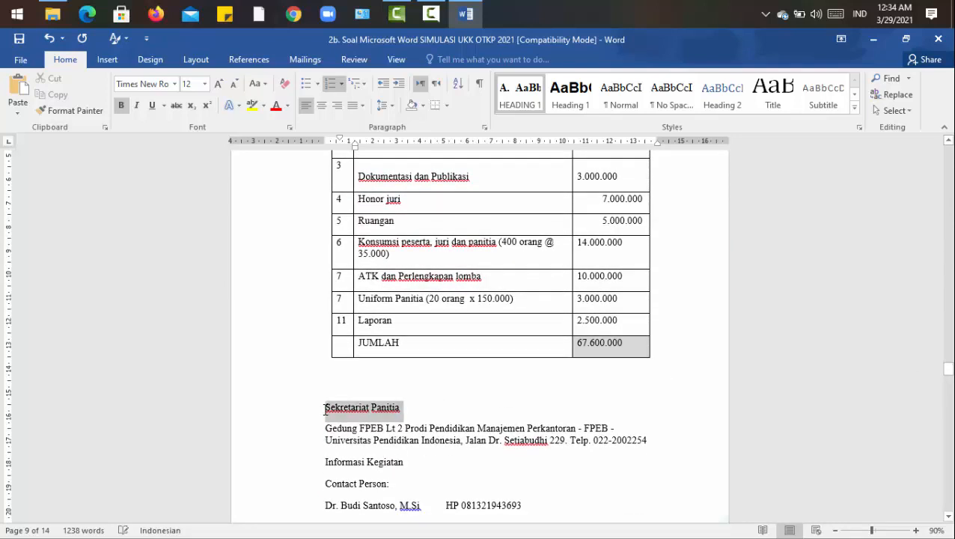
pyautogui.click(522, 105)
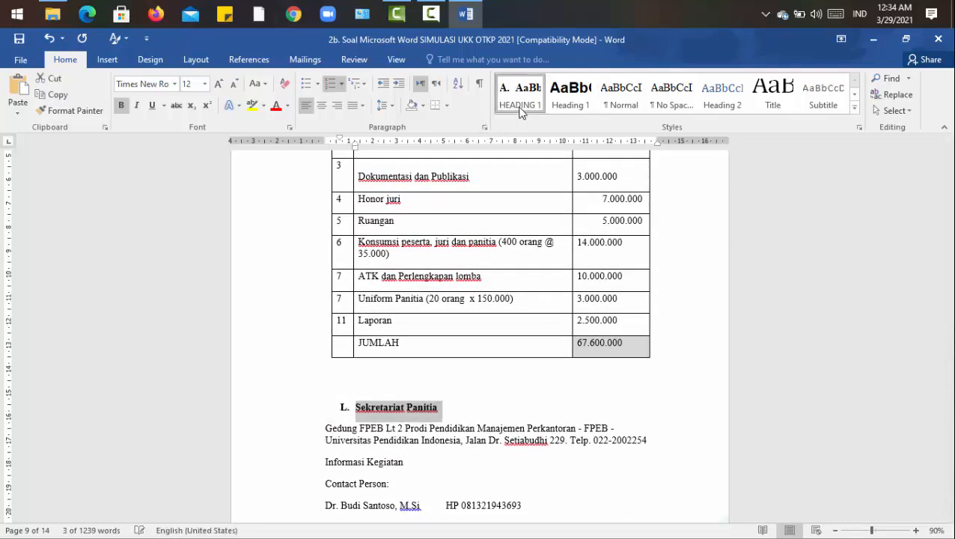
pyautogui.click(344, 412)
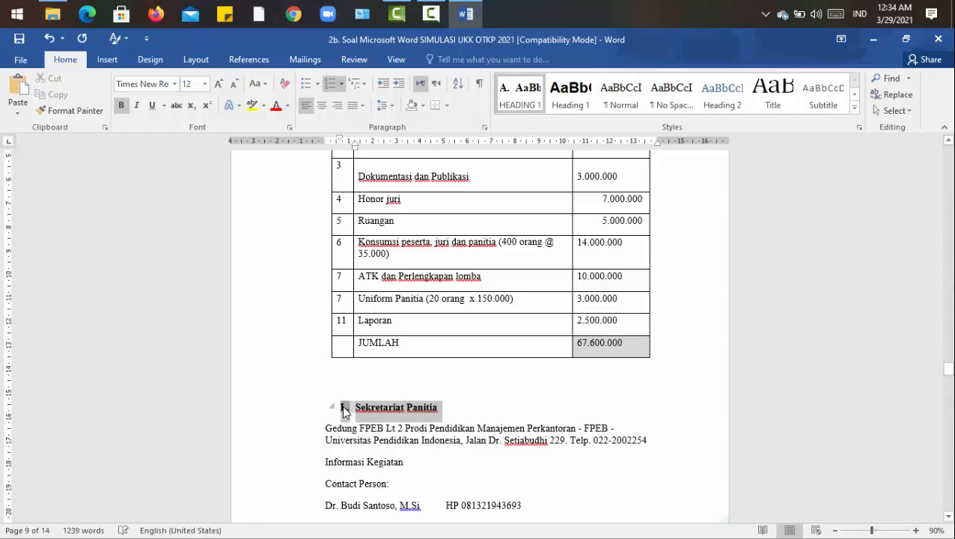
pyautogui.write('2.')
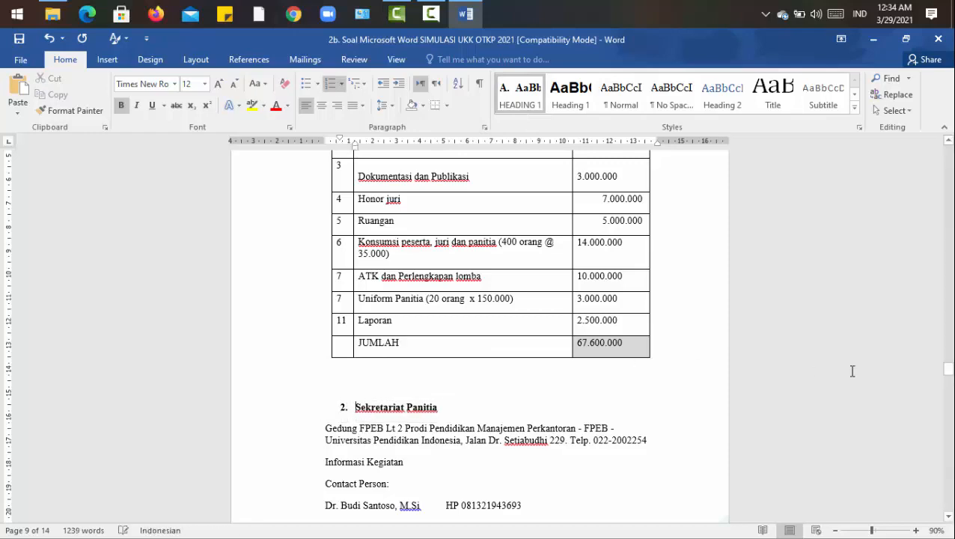
# - Turn Penawaran Kerja Sama into a HEADING 1 subheading numbered "3." and delete the empty paragraphs above it
pyautogui.moveTo(951, 365); pyautogui.dragTo(949, 393)
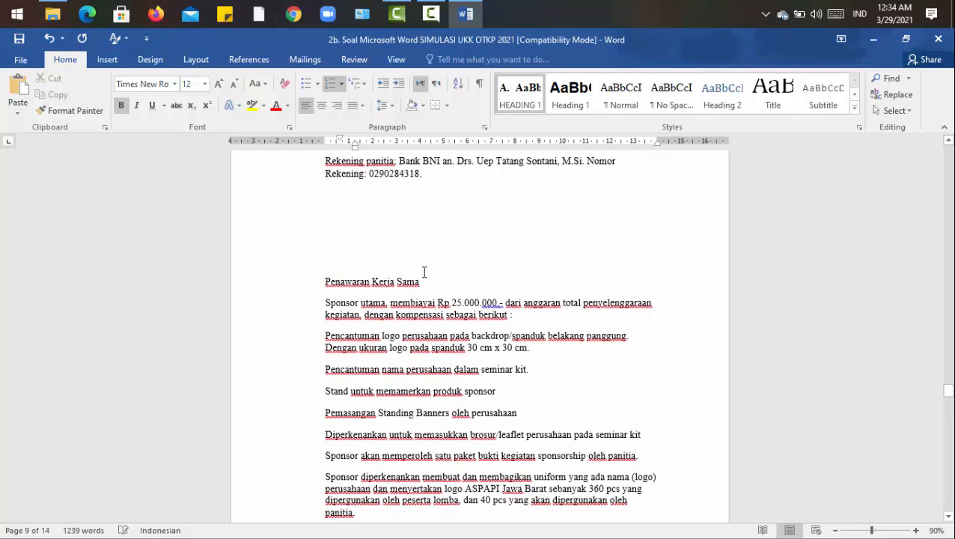
pyautogui.moveTo(426, 280); pyautogui.dragTo(316, 280)
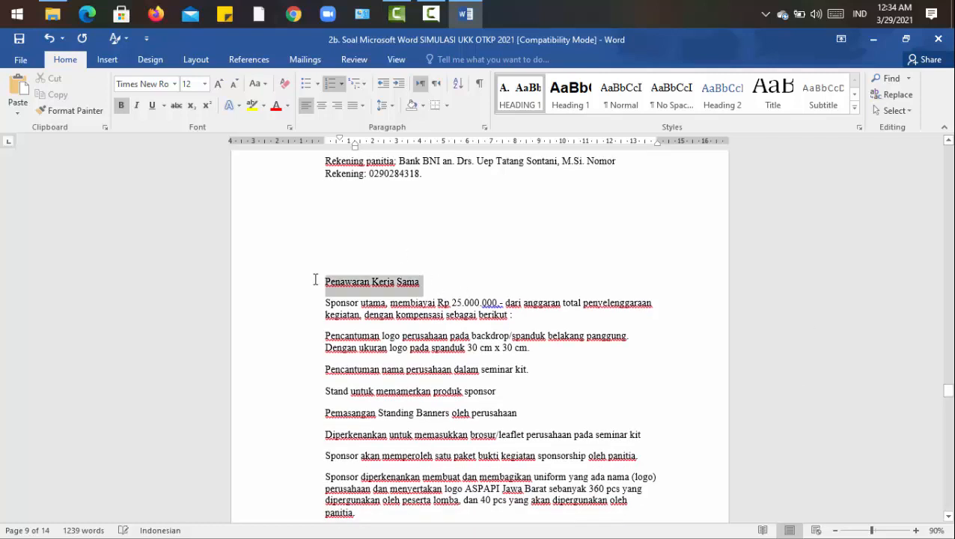
pyautogui.click(516, 95)
pyautogui.click(345, 283)
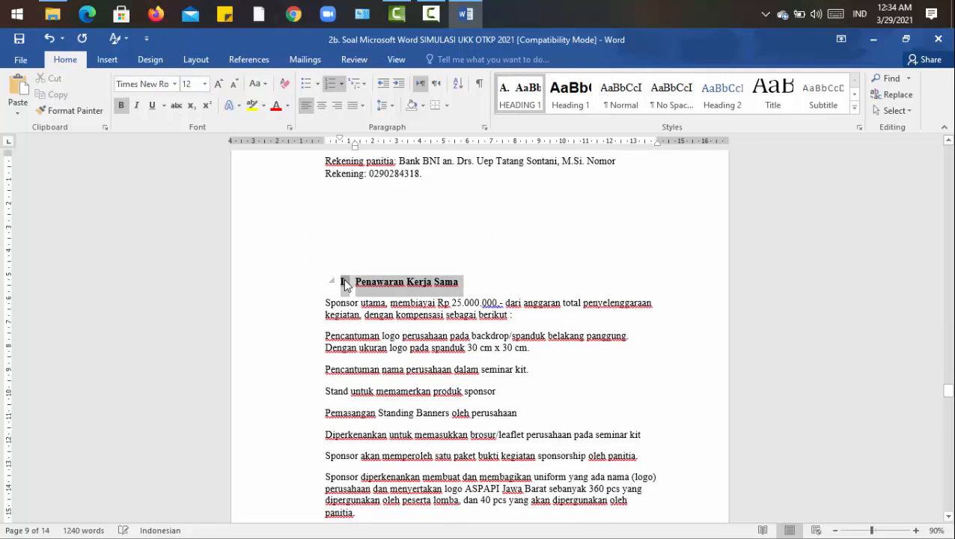
pyautogui.press('BackSpace')
pyautogui.write('3.')
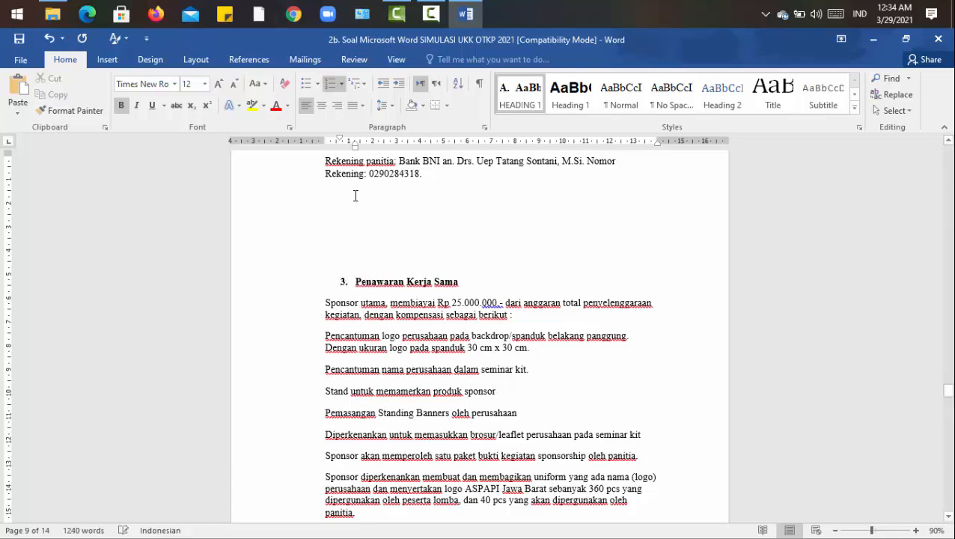
pyautogui.moveTo(329, 196); pyautogui.dragTo(369, 268)
pyautogui.press('BackSpace')
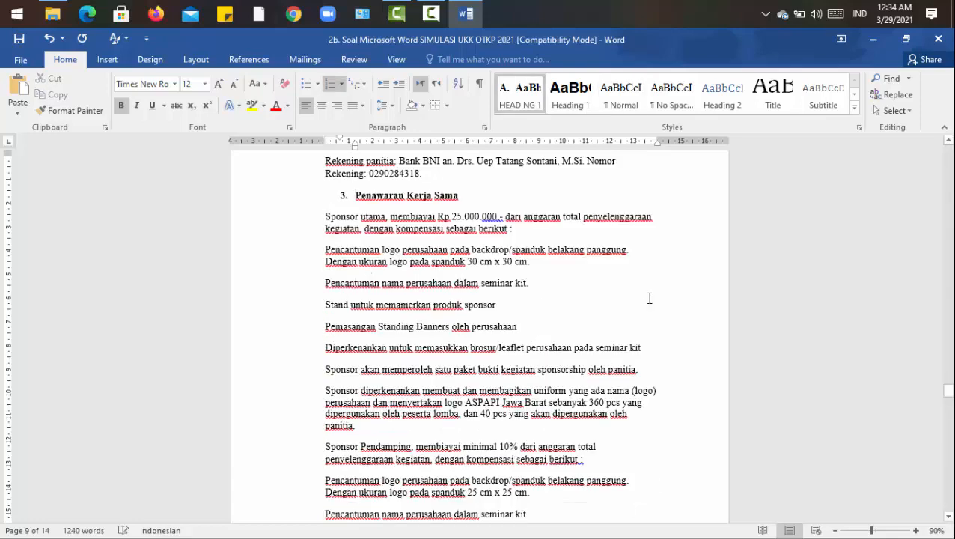
# - Apply the custom HEADING 1 style to the BUKTI PENERIMAAN PROPOSAL subheading and number it "4." instead of with a letter
pyautogui.moveTo(949, 387); pyautogui.dragTo(950, 412)
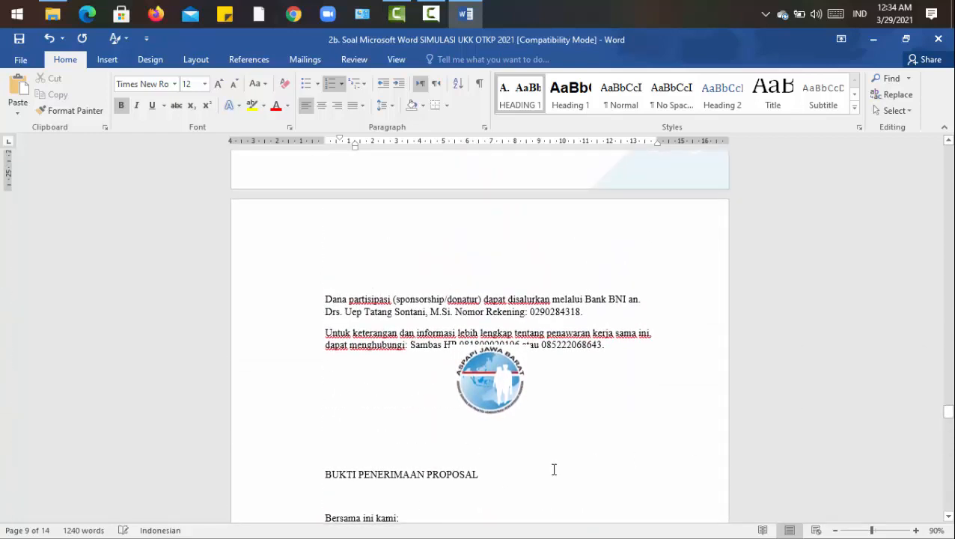
pyautogui.click(540, 469)
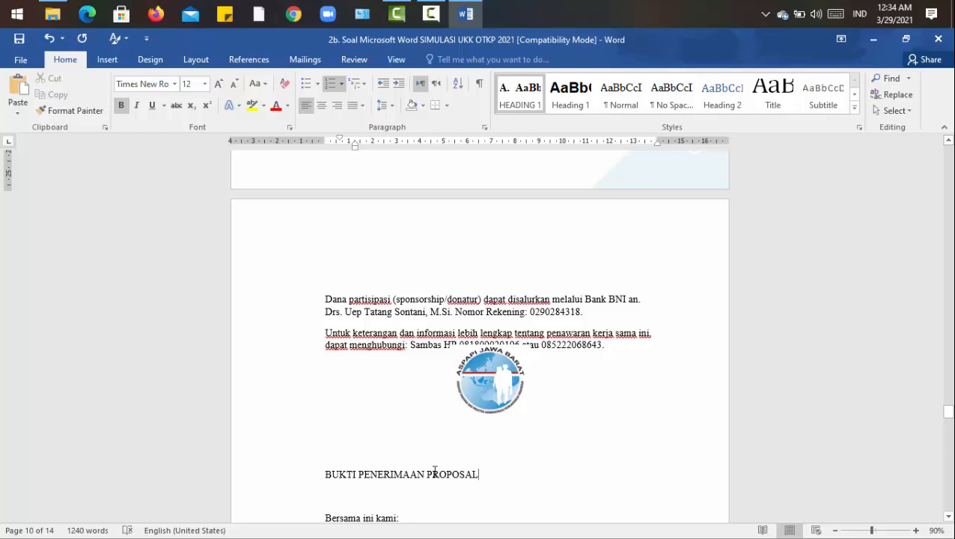
pyautogui.moveTo(434, 471); pyautogui.dragTo(319, 471)
pyautogui.click(519, 96)
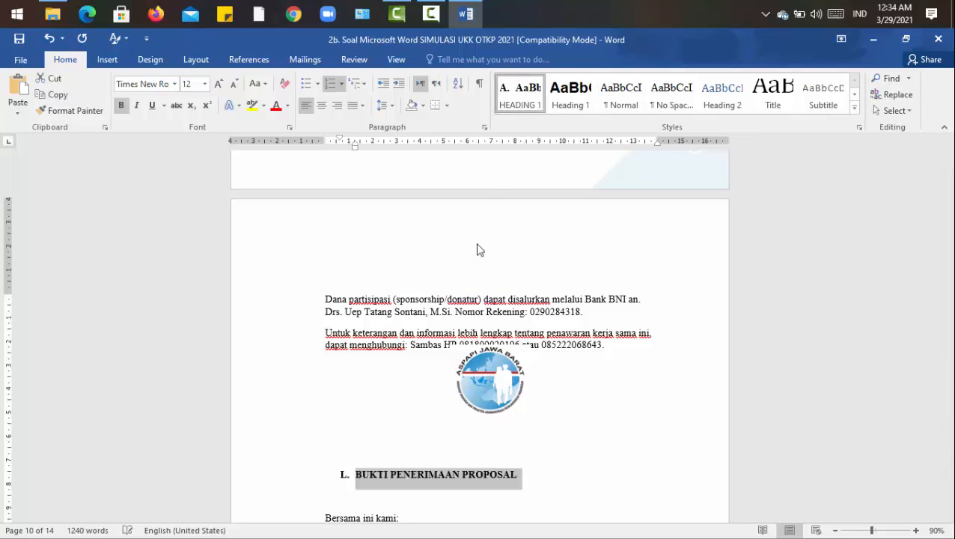
pyautogui.click(344, 476)
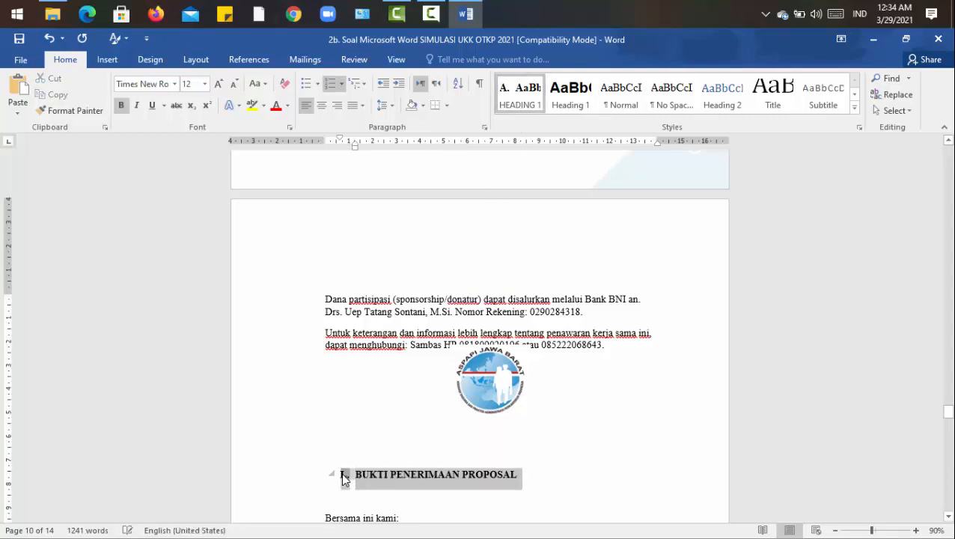
pyautogui.click(346, 477)
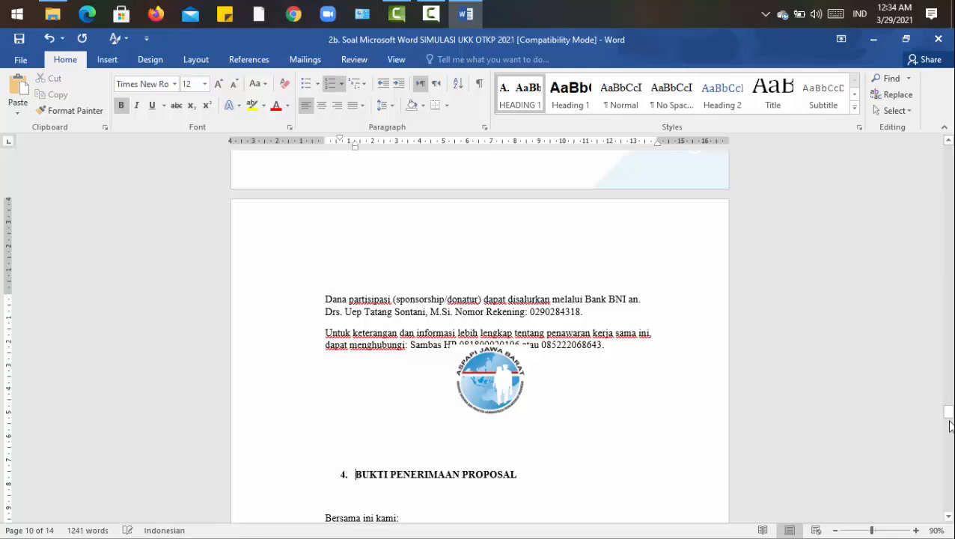
# - Delete the surplus empty paragraphs above the logo on the FORMULIR KESEDIAAN PARTISIPASI page
pyautogui.moveTo(949, 422)
pyautogui.mouseDown()
pyautogui.moveTo(949, 469)
pyautogui.moveTo(949, 439)
pyautogui.mouseUp()
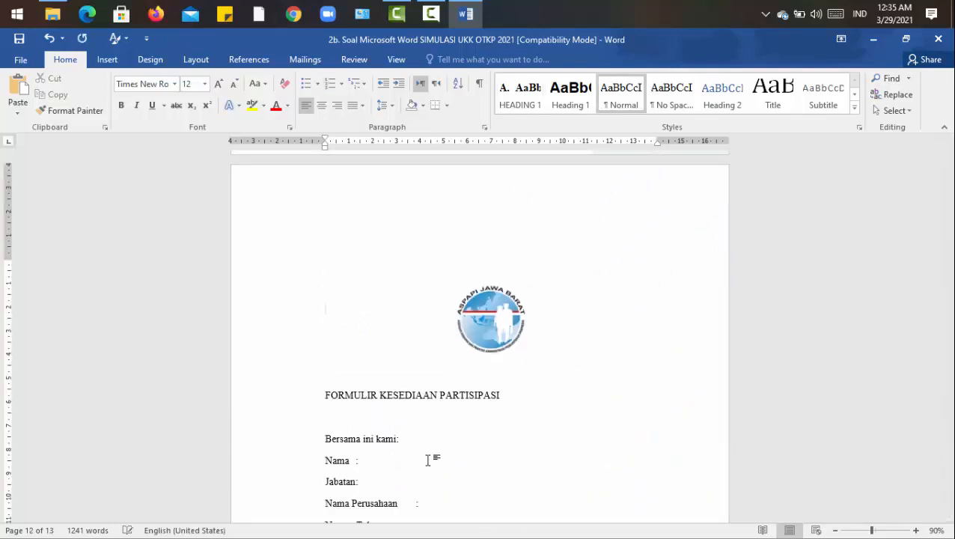
pyautogui.press('BackSpace')
pyautogui.press('BackSpace')
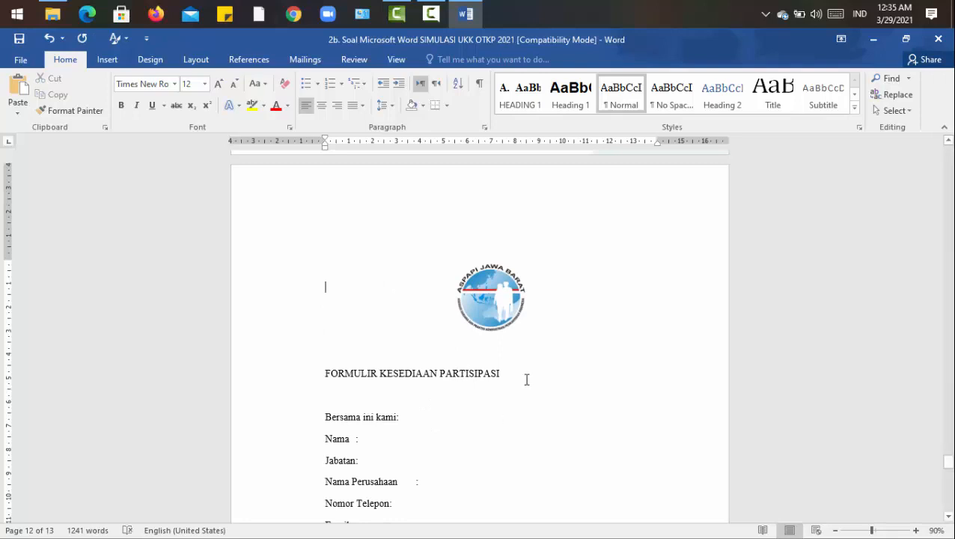
# - Apply the custom HEADING 1 style to the FORMULIR KESEDIAAN PARTISIPASI subheading and number it "5." instead of with a letter
pyautogui.moveTo(526, 379); pyautogui.dragTo(326, 378)
pyautogui.click(520, 95)
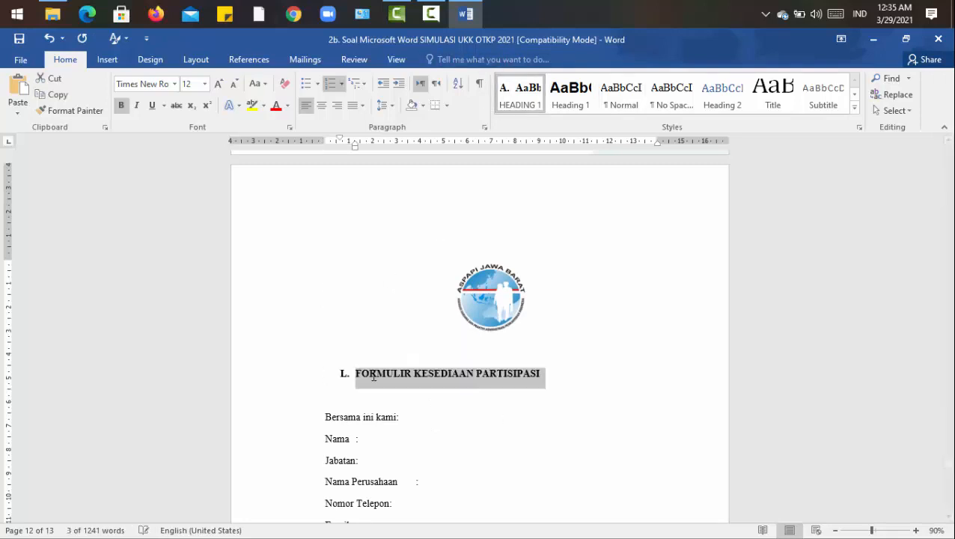
pyautogui.click(342, 378)
pyautogui.press('BackSpace')
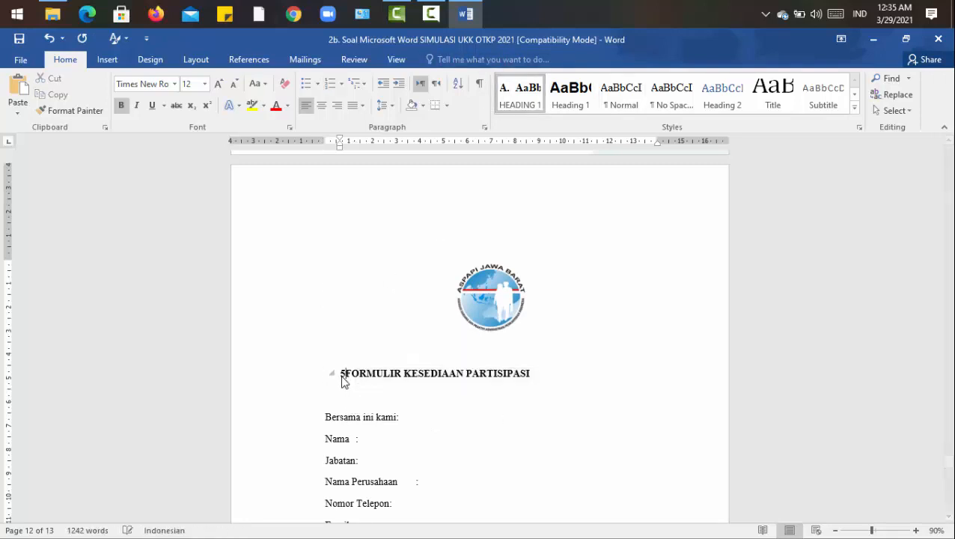
pyautogui.write('5.')
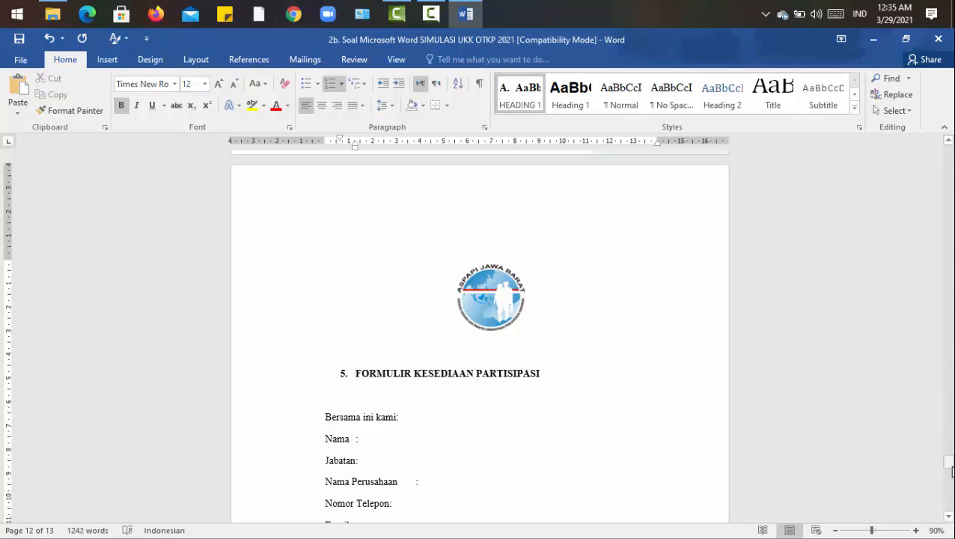
# - Delete the surplus empty paragraphs below the Pihak Sponsor line and remove the blank last page
pyautogui.moveTo(952, 467)
pyautogui.mouseDown()
pyautogui.moveTo(952, 502)
pyautogui.moveTo(949, 446)
pyautogui.moveTo(948, 488)
pyautogui.moveTo(948, 478)
pyautogui.mouseUp()
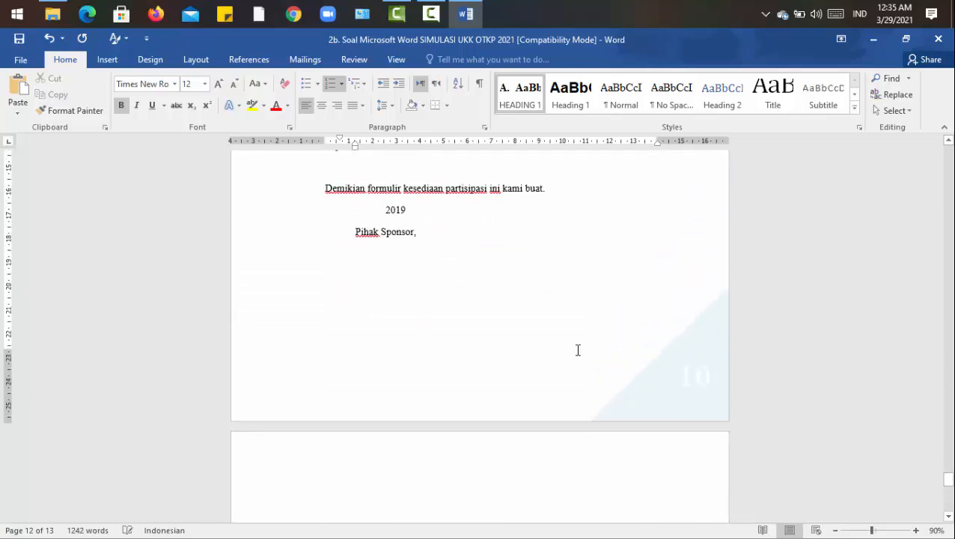
pyautogui.click(578, 350)
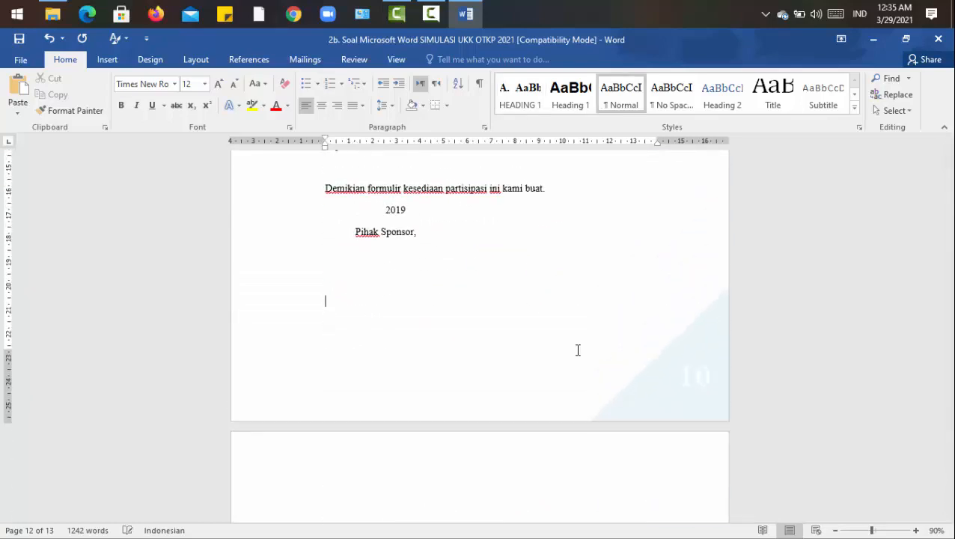
pyautogui.press('BackSpace')
pyautogui.press('BackSpace')
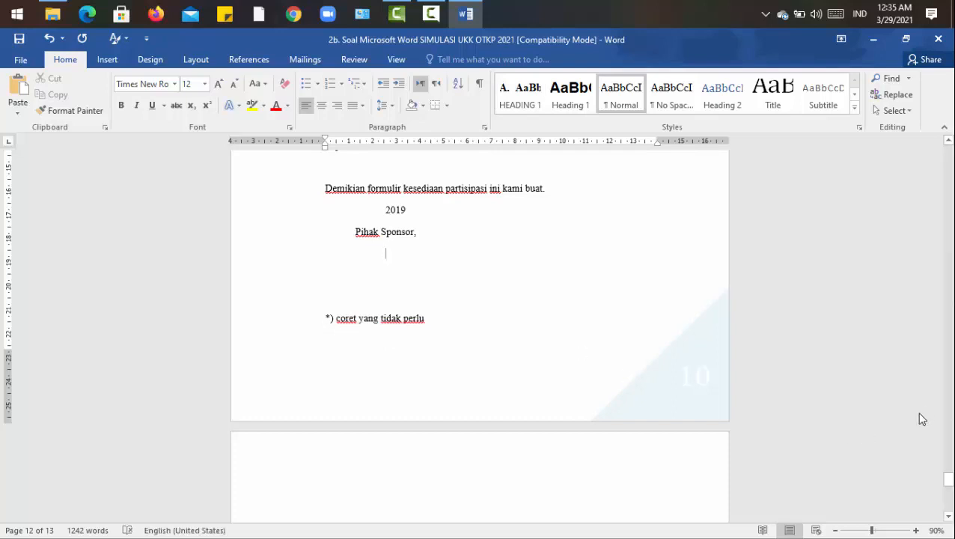
pyautogui.moveTo(947, 478)
pyautogui.mouseDown()
pyautogui.moveTo(947, 502)
pyautogui.moveTo(950, 488)
pyautogui.mouseUp()
pyautogui.click(525, 422)
pyautogui.press('BackSpace')
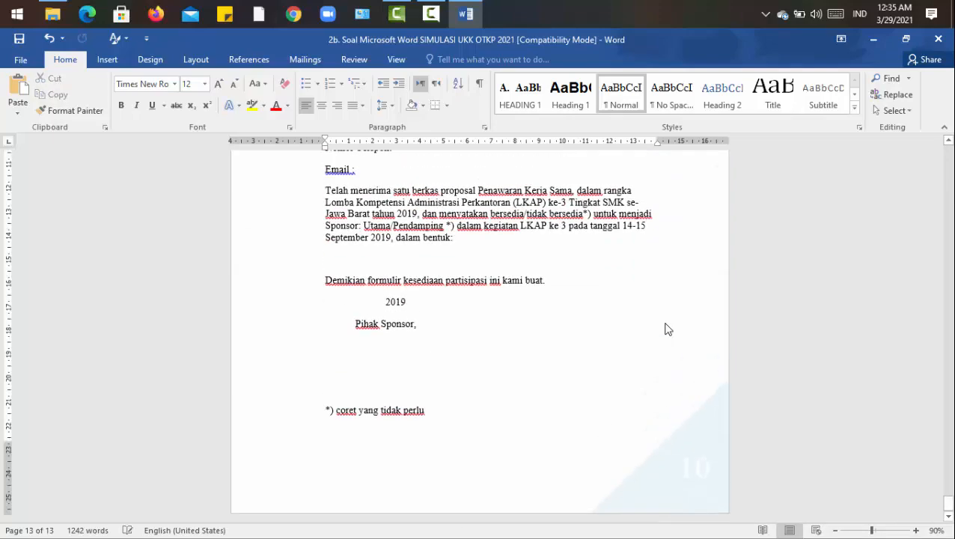
# - Remove the letter numbering from the DAFTAR ISI heading on page 2
pyautogui.moveTo(949, 503); pyautogui.dragTo(948, 182)
pyautogui.click(356, 271)
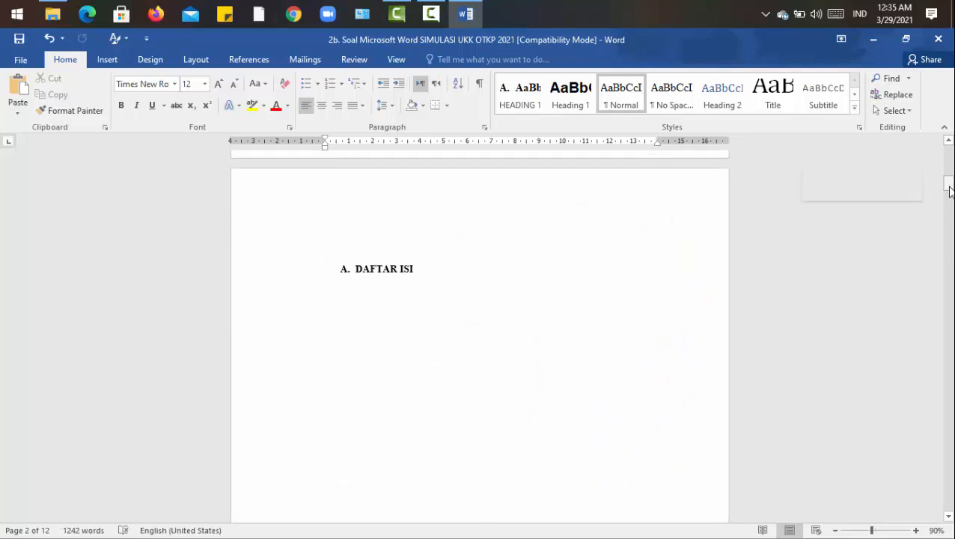
pyautogui.moveTo(949, 191); pyautogui.dragTo(951, 186)
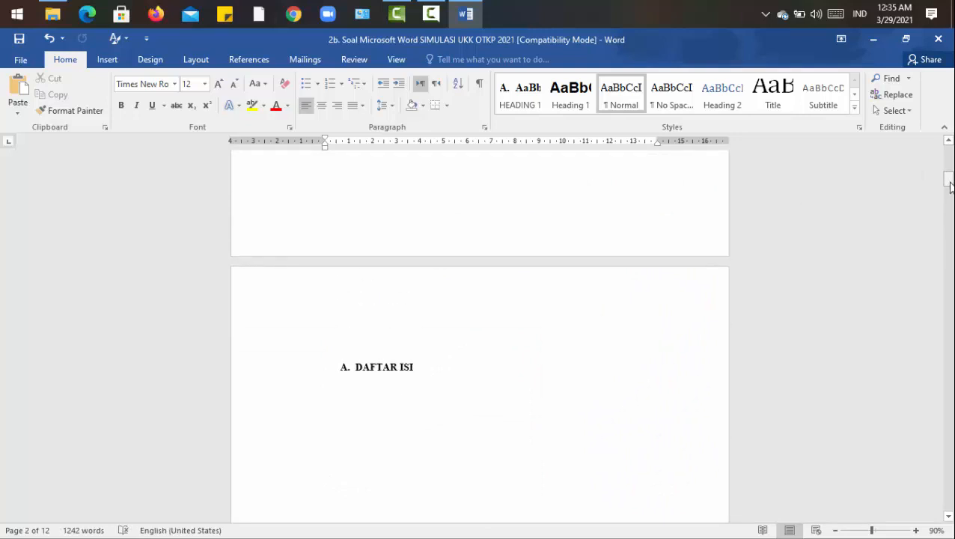
pyautogui.click(357, 367)
pyautogui.press('BackSpace')
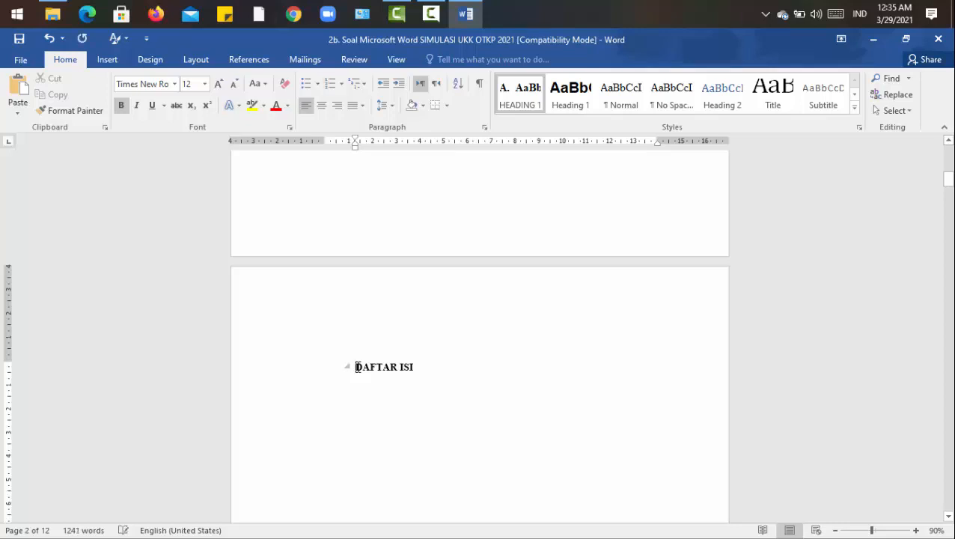
# - Set the DAFTAR ISI heading's left indent to 0 and center the heading
pyautogui.hotkey('ctrl', 'e')
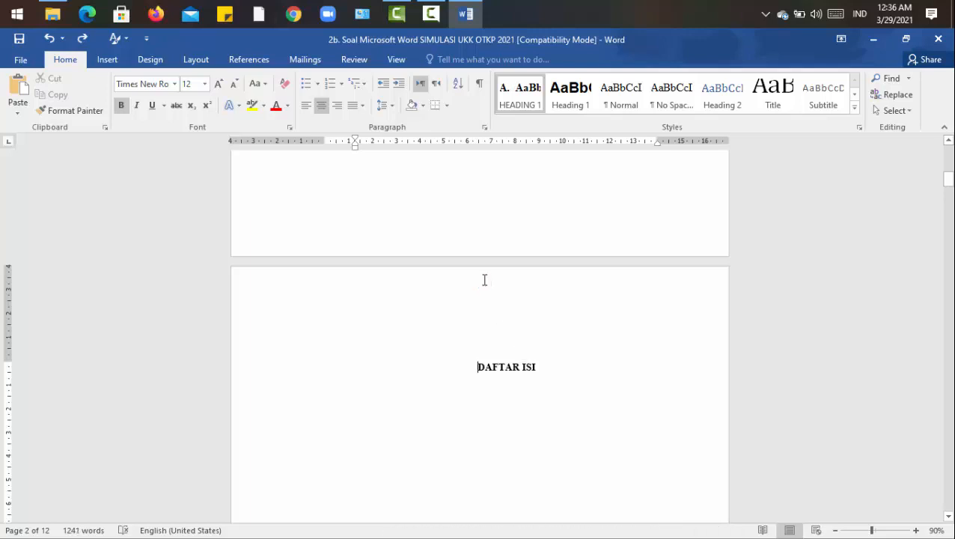
pyautogui.hotkey('ctrl', 'l')
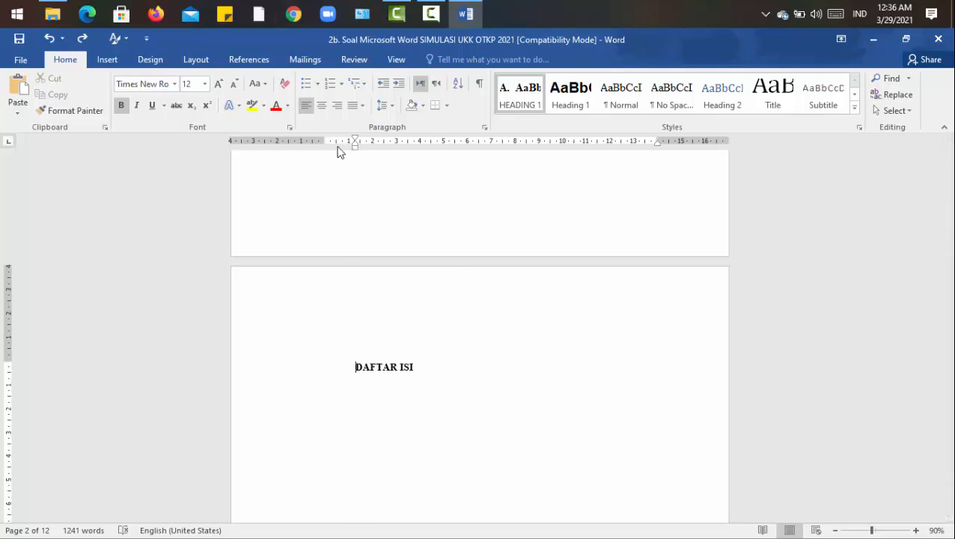
pyautogui.moveTo(355, 144); pyautogui.dragTo(326, 147)
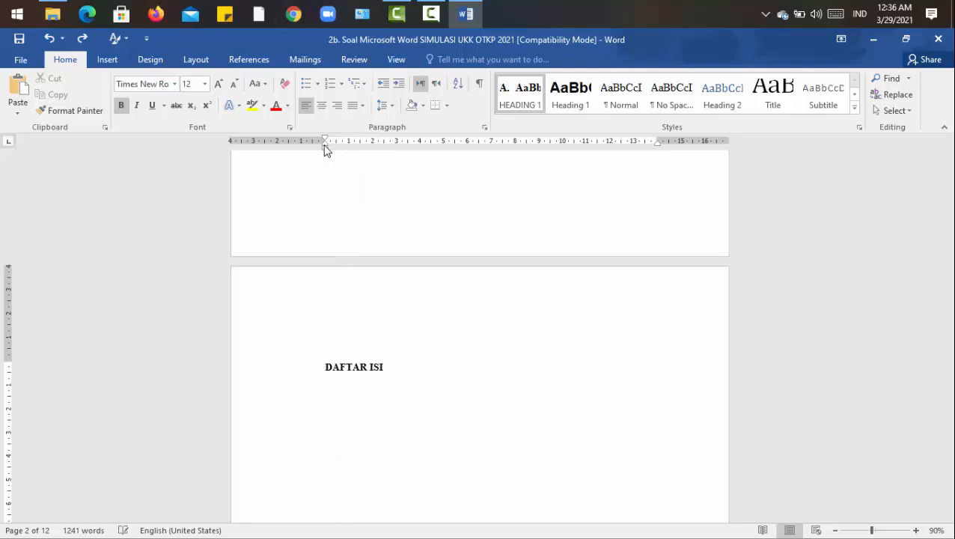
pyautogui.hotkey('ctrl', 'e')
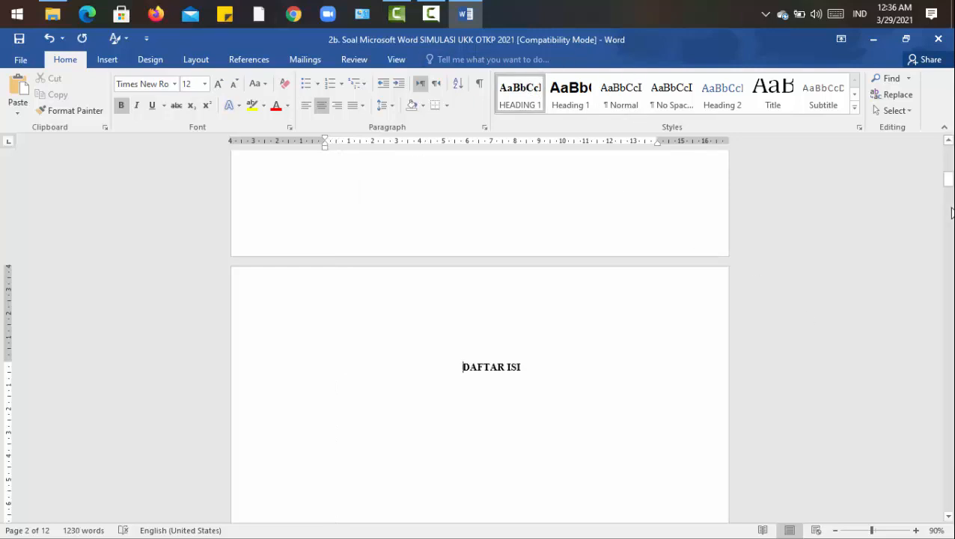
# - Insert an Automatic Table 1 table of contents below the DAFTAR ISI heading
pyautogui.moveTo(947, 178); pyautogui.dragTo(948, 184)
pyautogui.click(495, 260)
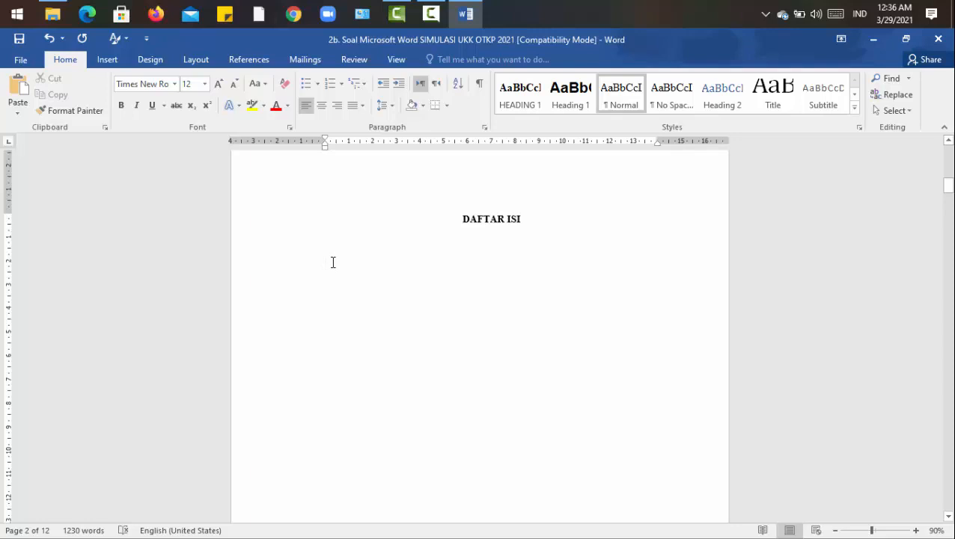
pyautogui.click(241, 62)
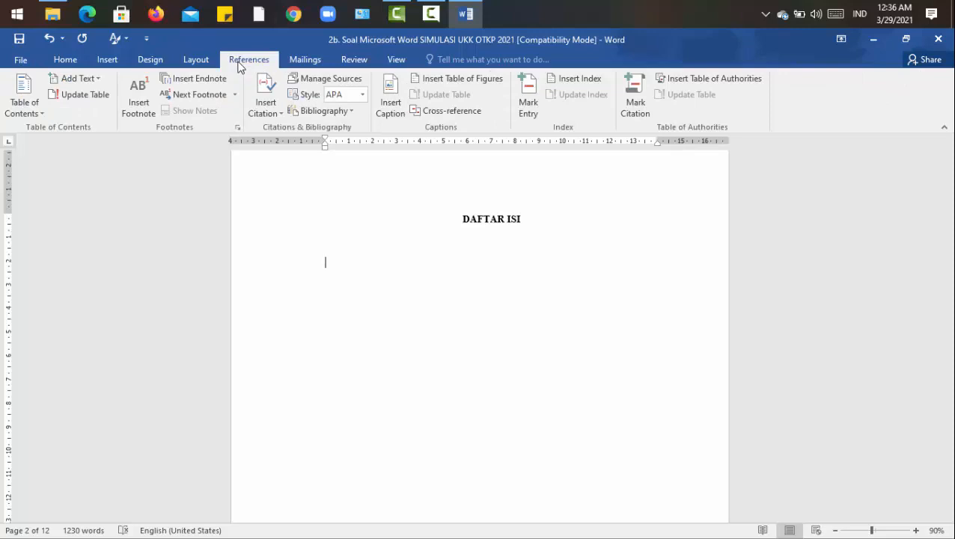
pyautogui.click(39, 110)
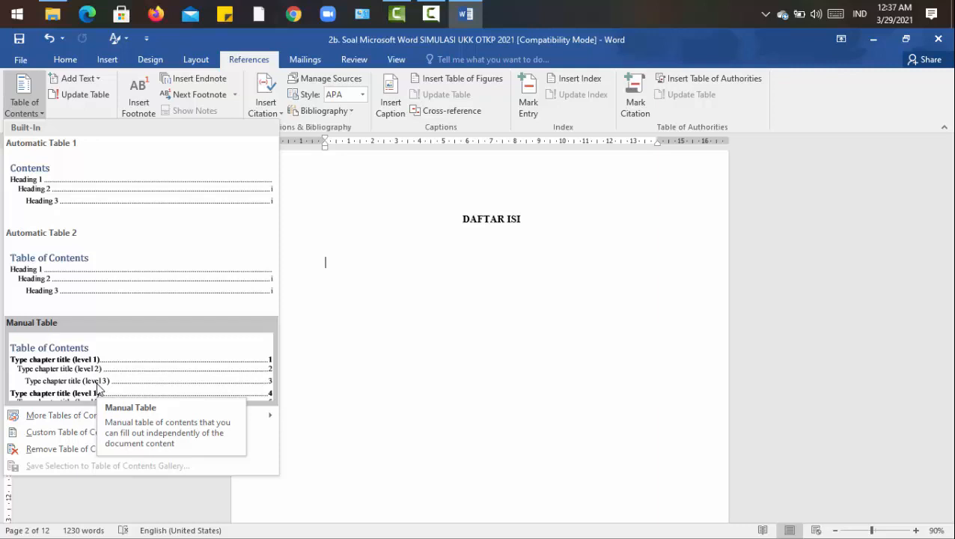
pyautogui.click(137, 192)
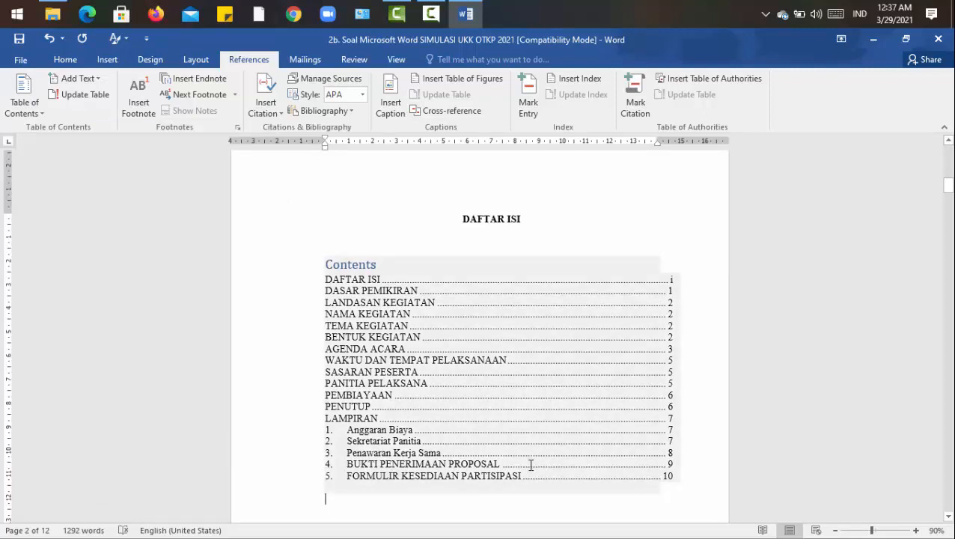
# - Delete the "Contents" title text at the start of the inserted table of contents
pyautogui.click(379, 266)
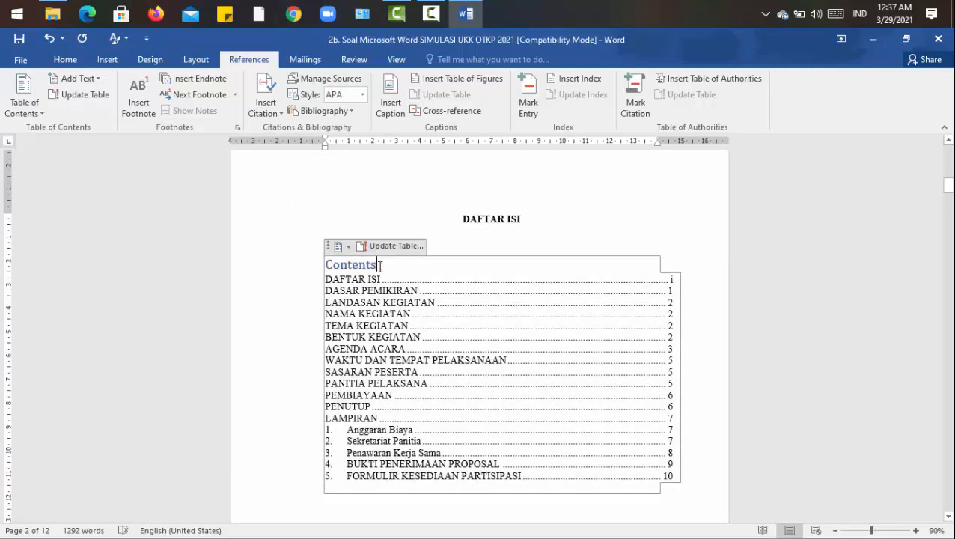
pyautogui.press('BackSpace')
pyautogui.press('BackSpace')
pyautogui.press('BackSpace')
pyautogui.press('BackSpace')
pyautogui.press('BackSpace')
pyautogui.press('BackSpace')
pyautogui.press('BackSpace')
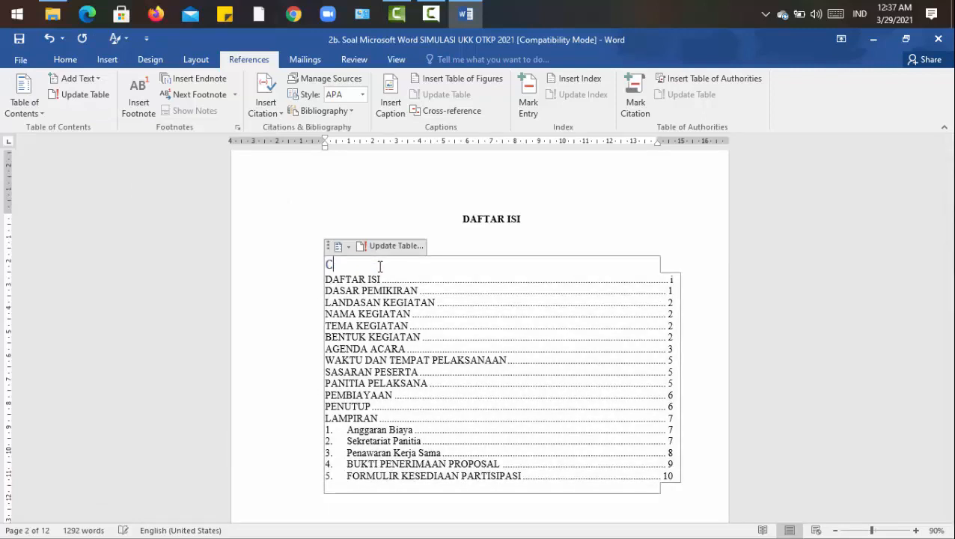
# - Set the line spacing of the whole table of contents to 2,0
pyautogui.moveTo(380, 267); pyautogui.dragTo(431, 383)
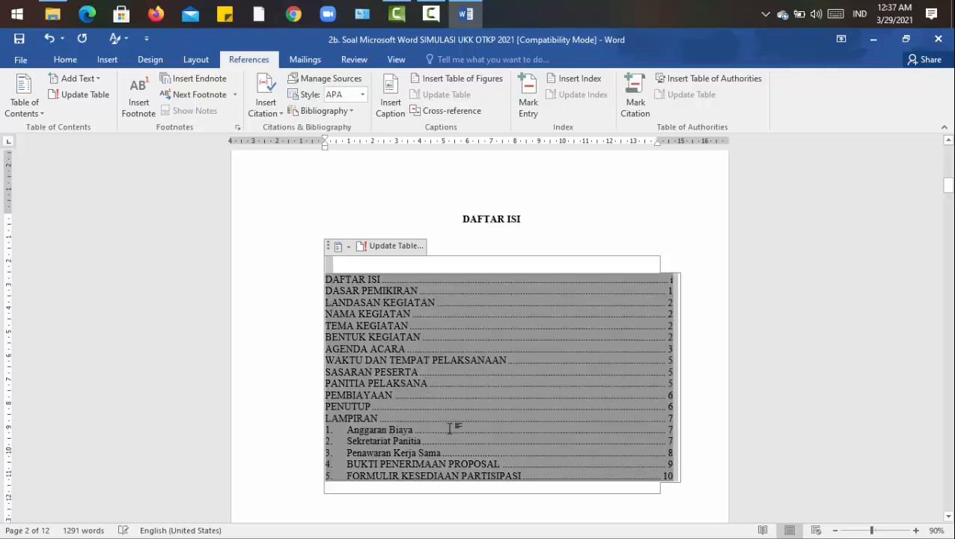
pyautogui.click(68, 64)
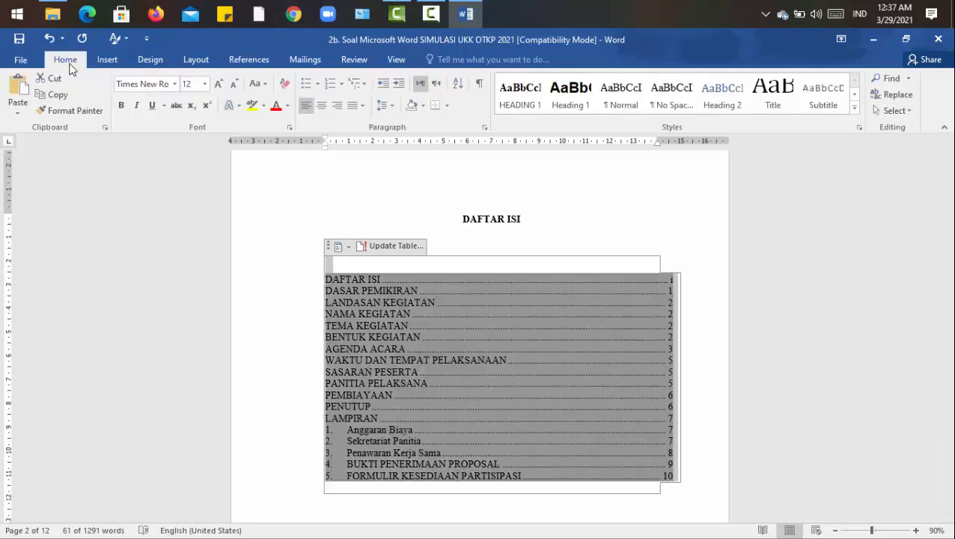
pyautogui.click(392, 108)
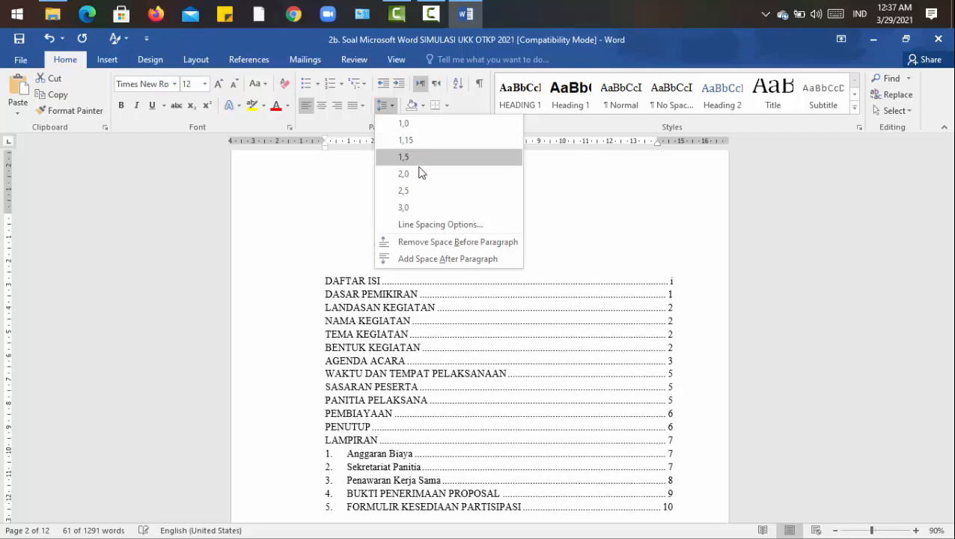
pyautogui.click(417, 171)
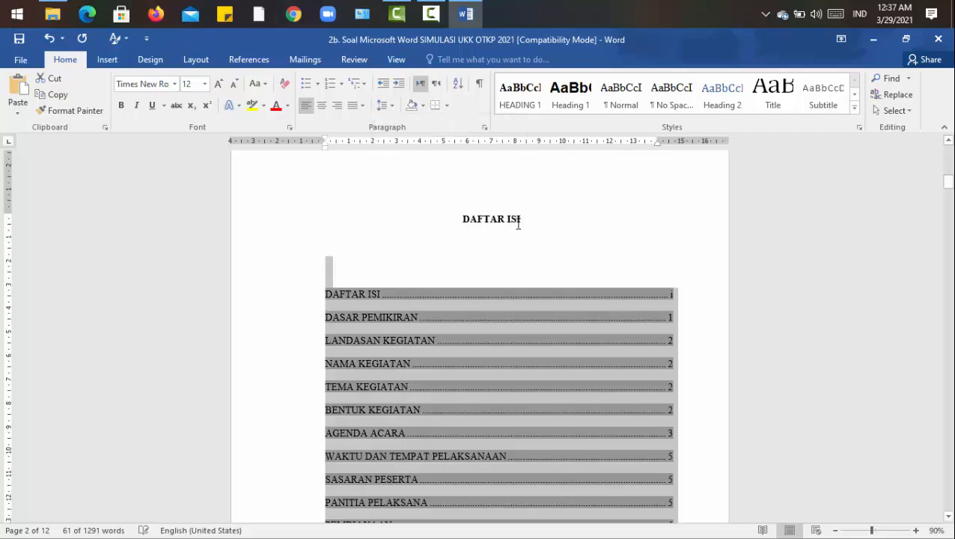
# - Select all table of contents entries and extend the DAFTAR ISI page's right margin to about 15 on the ruler
pyautogui.moveTo(951, 186)
pyautogui.mouseDown()
pyautogui.moveTo(949, 176)
pyautogui.moveTo(949, 263)
pyautogui.moveTo(949, 184)
pyautogui.mouseUp()
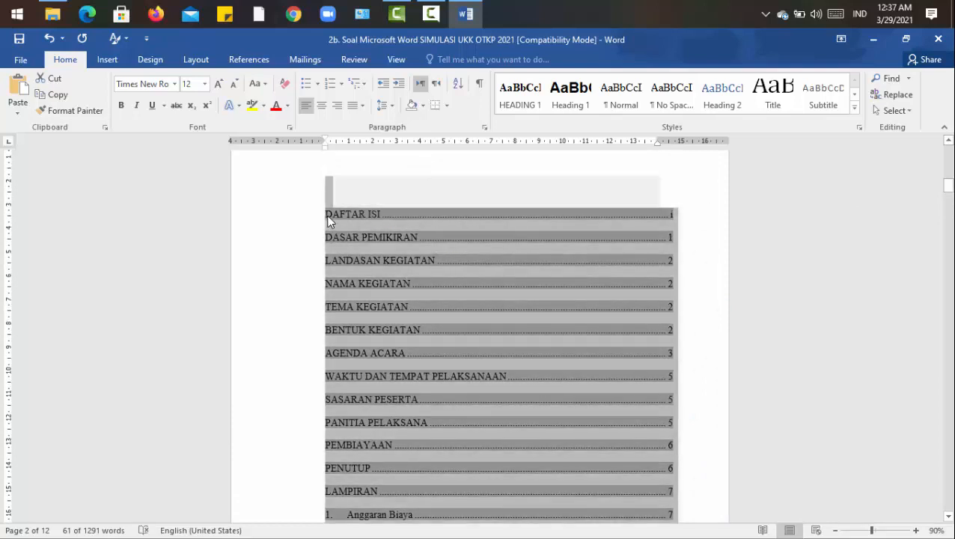
pyautogui.click(327, 219)
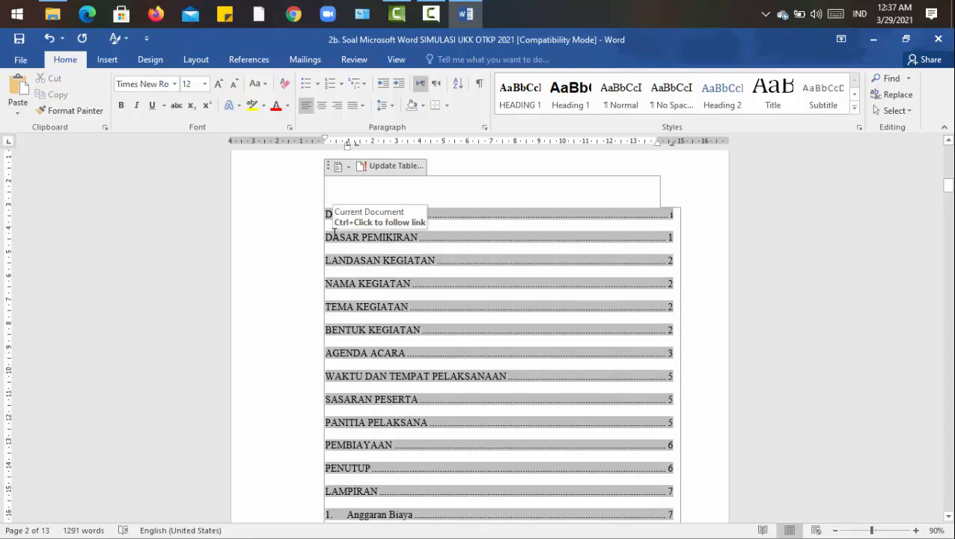
pyautogui.click(327, 236)
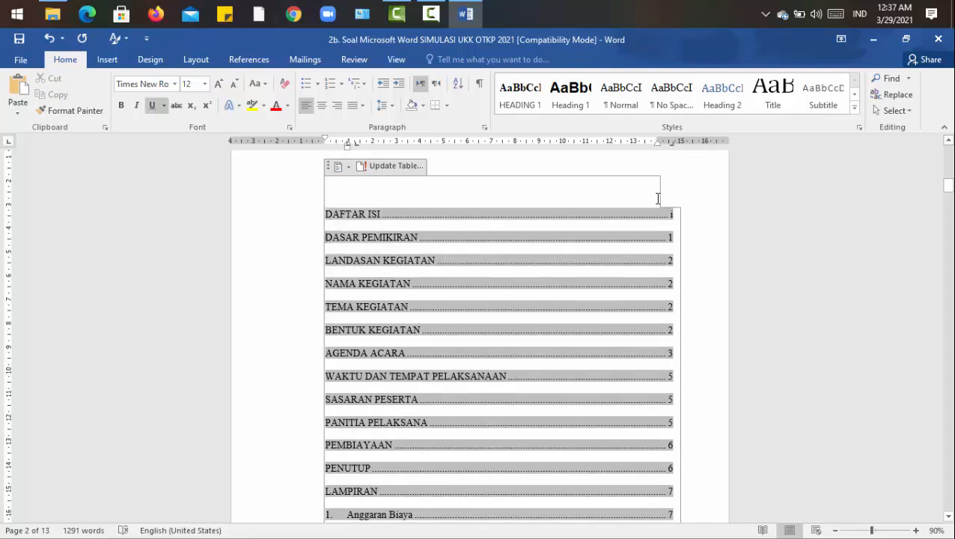
pyautogui.moveTo(329, 216)
pyautogui.mouseDown()
pyautogui.moveTo(493, 271)
pyautogui.moveTo(583, 494)
pyautogui.moveTo(582, 533)
pyautogui.moveTo(599, 412)
pyautogui.moveTo(565, 383)
pyautogui.mouseUp()
pyautogui.moveTo(629, 383); pyautogui.dragTo(634, 382)
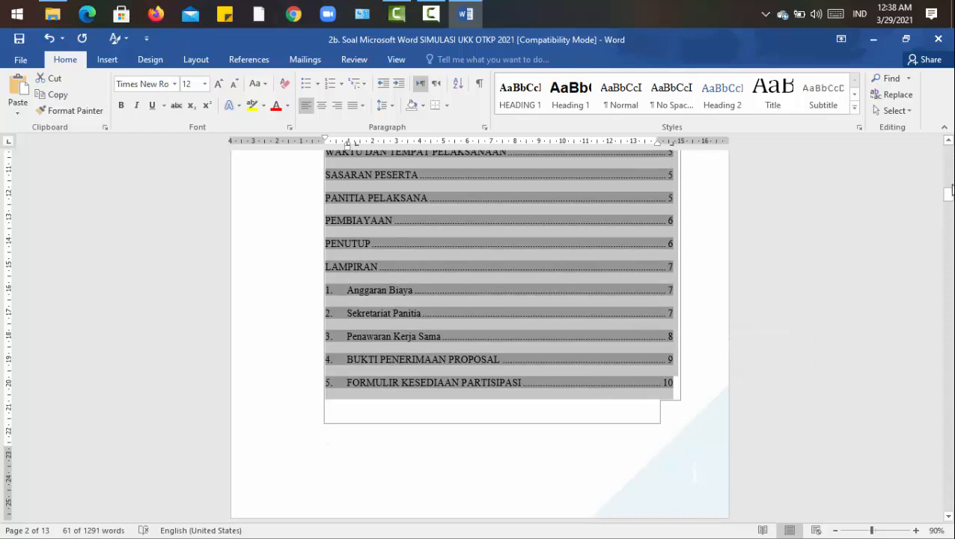
pyautogui.moveTo(949, 194); pyautogui.dragTo(949, 183)
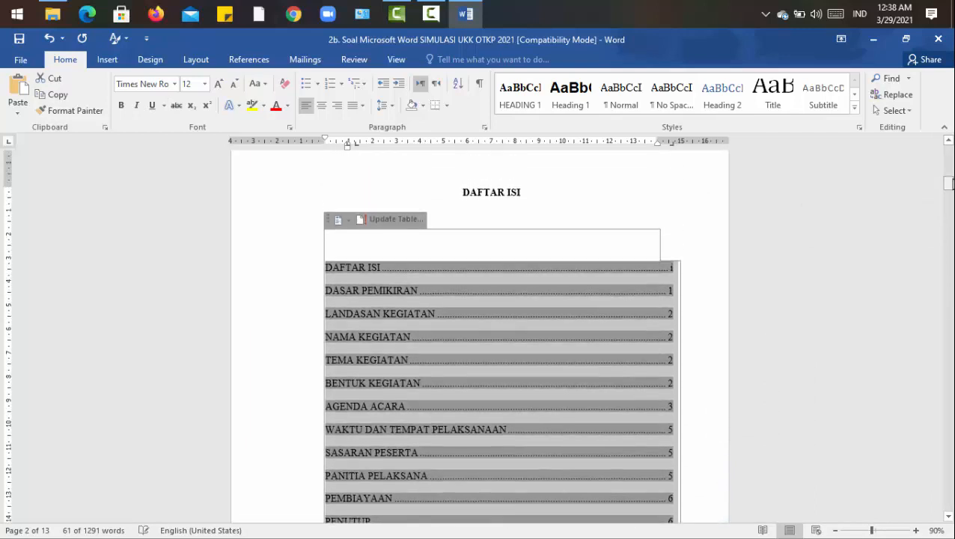
pyautogui.moveTo(656, 142); pyautogui.dragTo(682, 142)
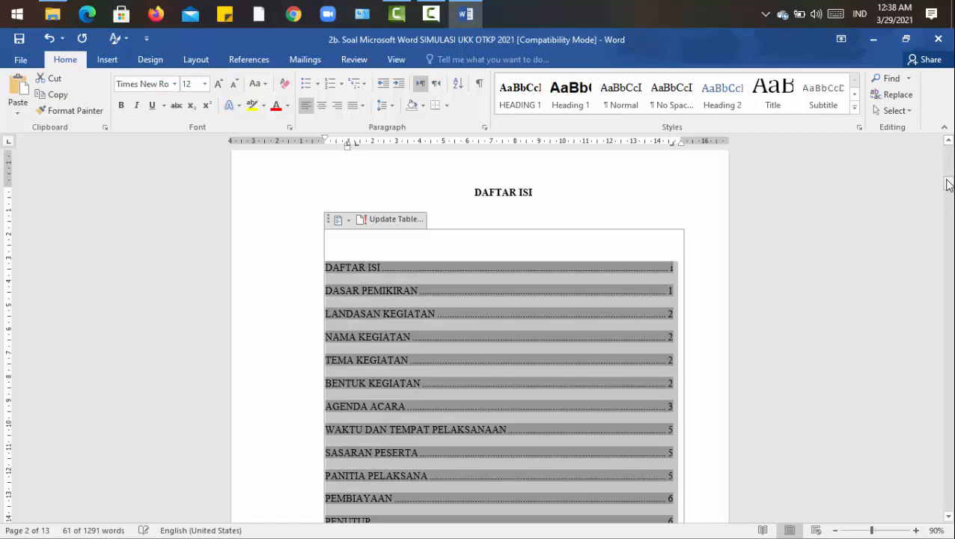
# - Add letter numbering A. to the DASAR PEMIKIRAN heading and B. to the LANDASAN KEGIATAN heading
pyautogui.moveTo(947, 184); pyautogui.dragTo(949, 241)
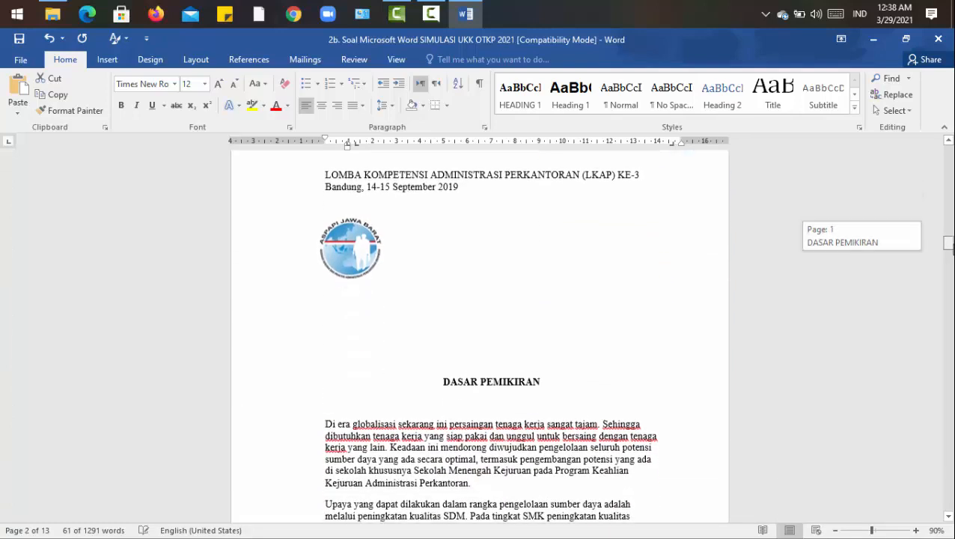
pyautogui.click(443, 380)
pyautogui.write('A.')
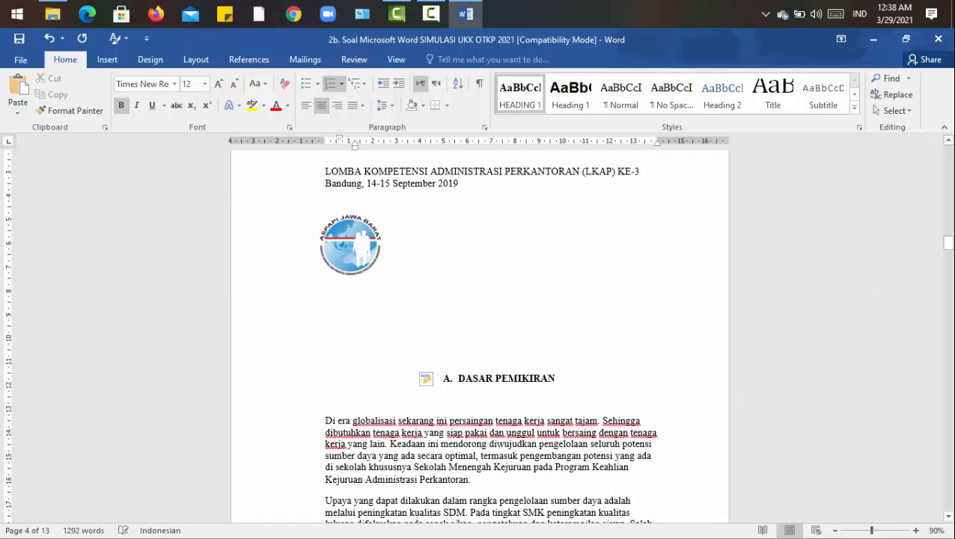
pyautogui.moveTo(949, 243); pyautogui.dragTo(949, 266)
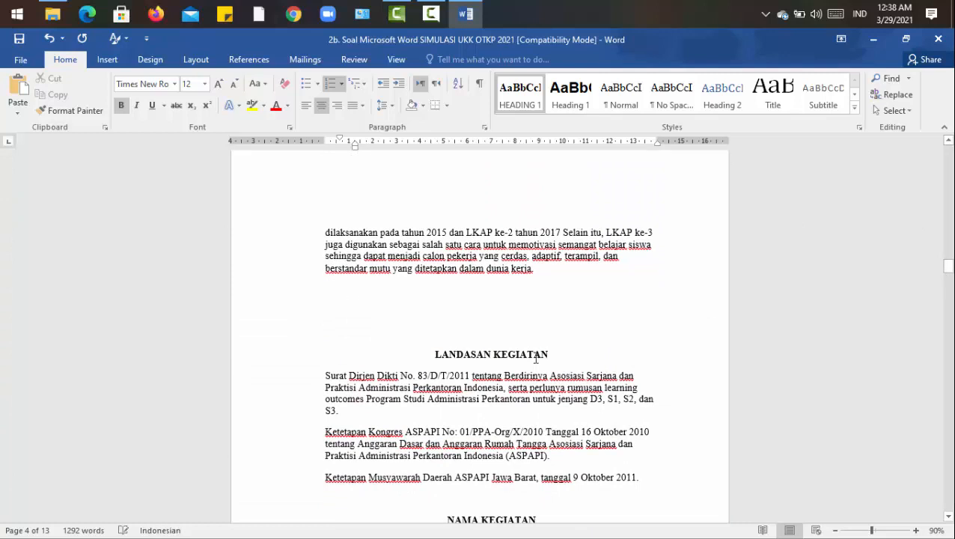
pyautogui.click(436, 354)
pyautogui.write('B.')
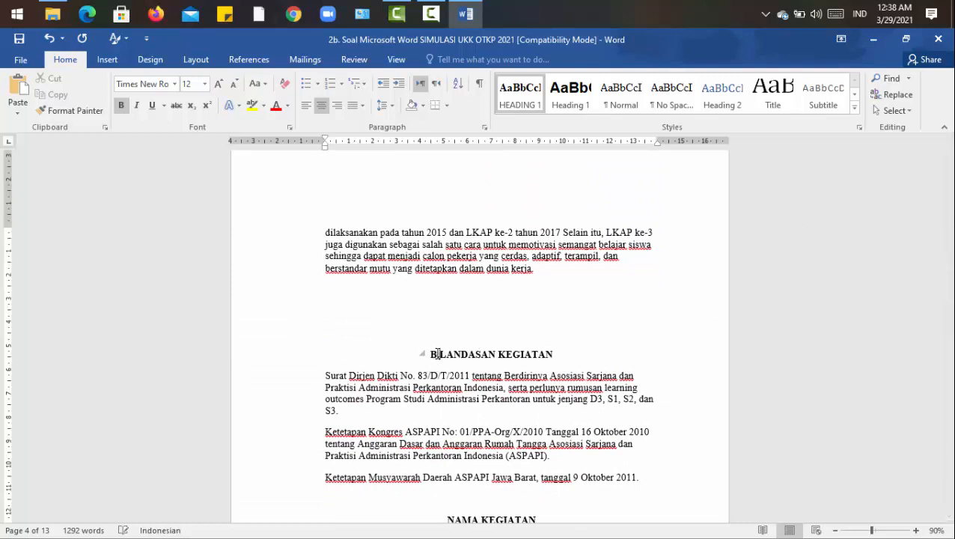
pyautogui.press('Tab')
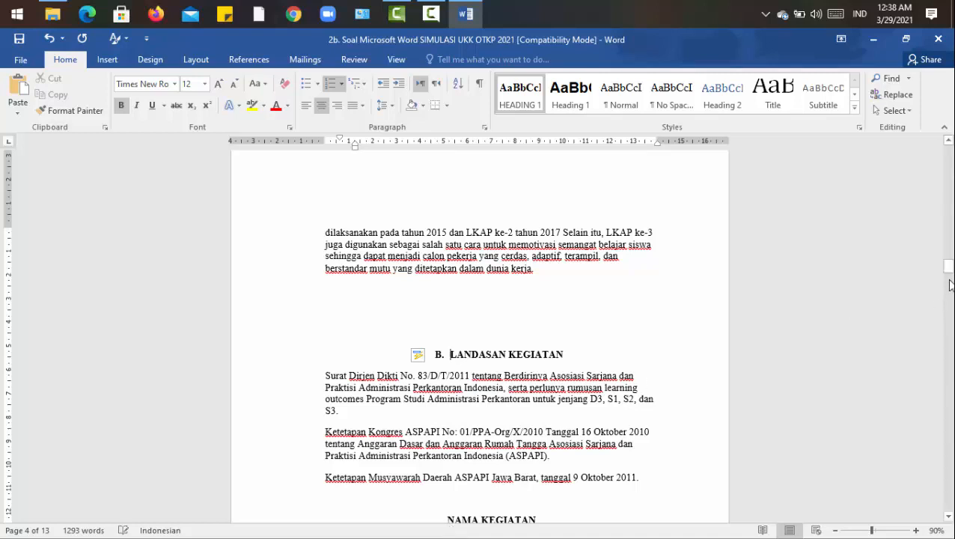
# - Add letter numbering C. to the NAMA KEGIATAN heading and D. to the TEMA KEGIATAN heading
pyautogui.moveTo(946, 275); pyautogui.dragTo(945, 280)
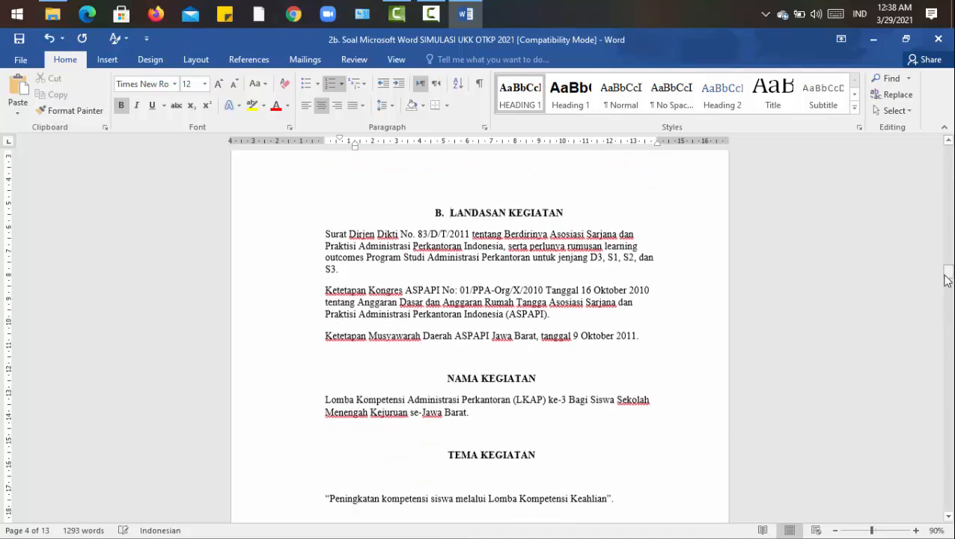
pyautogui.click(447, 378)
pyautogui.write('C.')
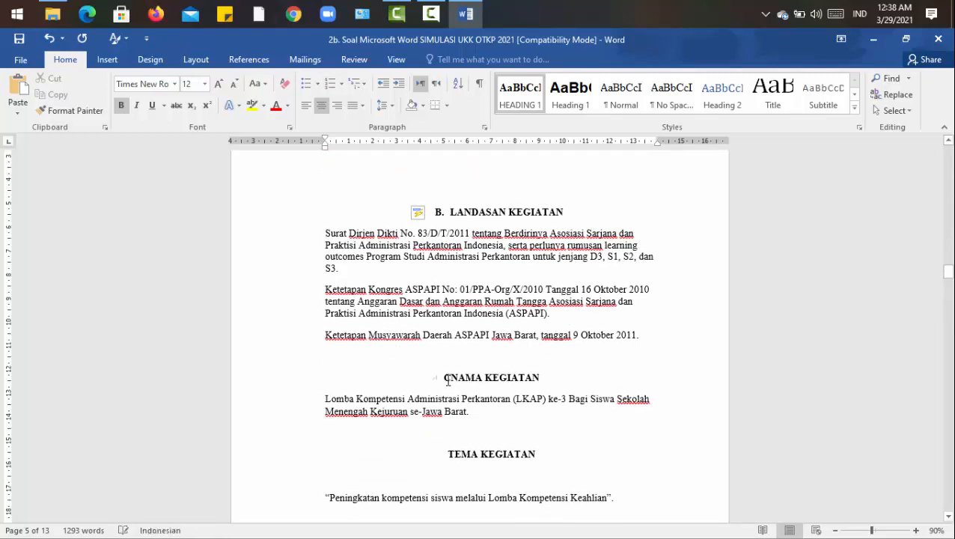
pyautogui.press('Tab')
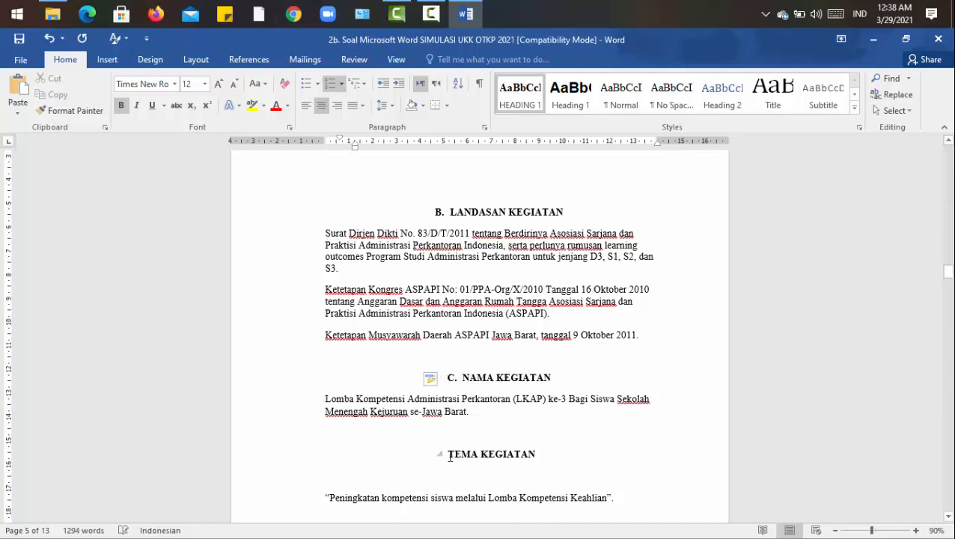
pyautogui.click(448, 454)
pyautogui.write('D.')
pyautogui.press('Tab')
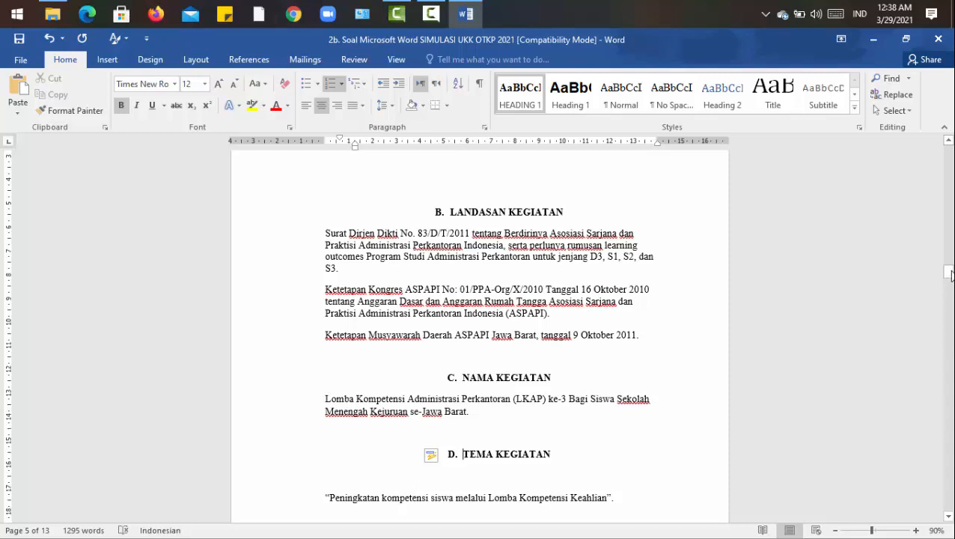
# - Add letter numbering E. to the BENTUK KEGIATAN heading and F. to the AGENDA ACARA heading
pyautogui.moveTo(947, 271); pyautogui.dragTo(949, 283)
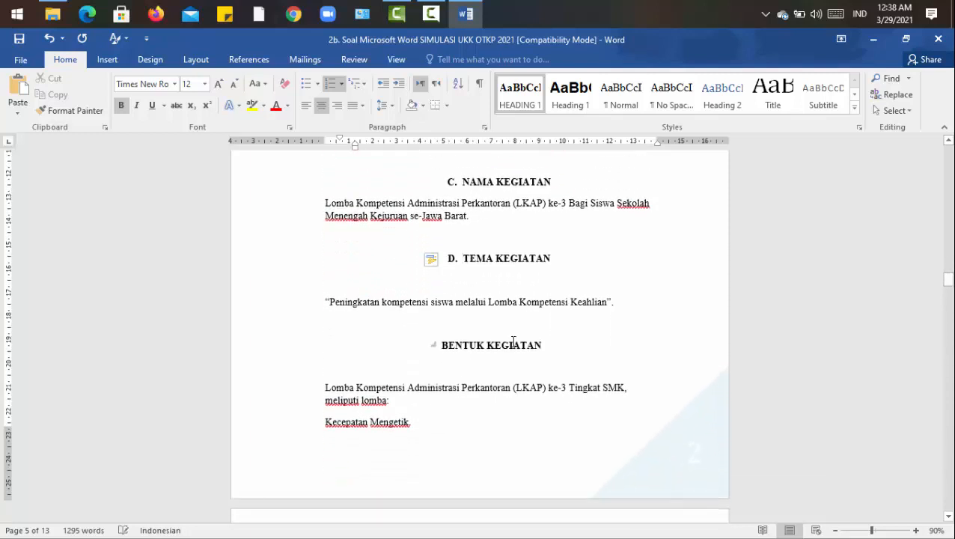
pyautogui.click(442, 347)
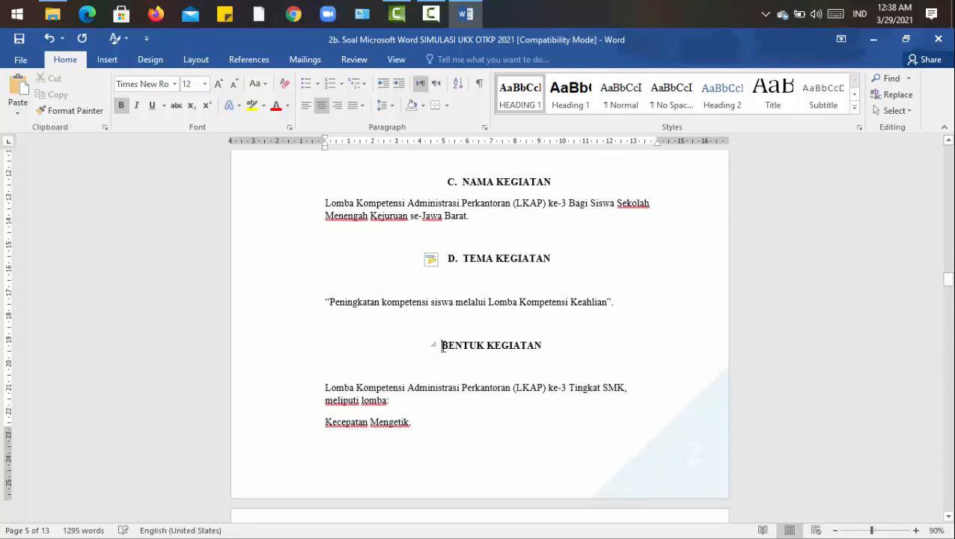
pyautogui.write('E.')
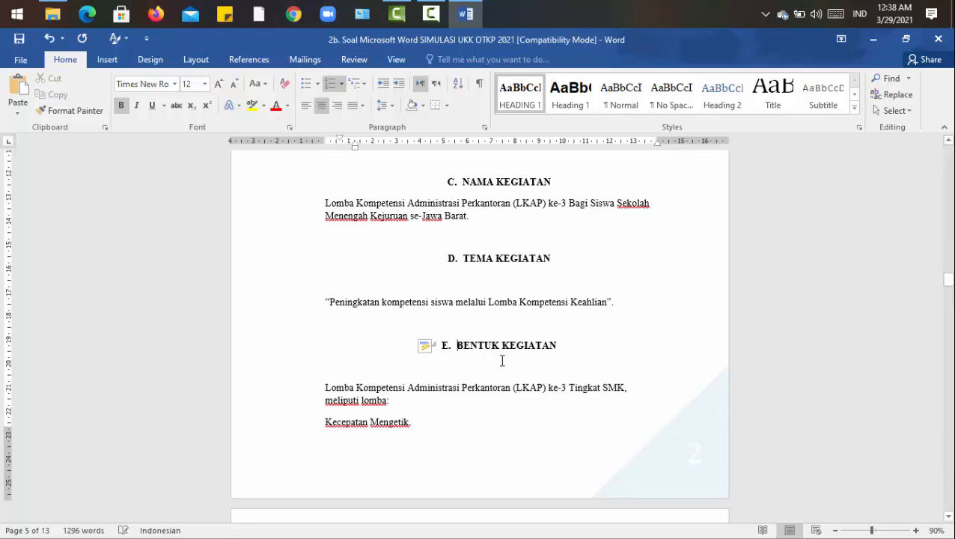
pyautogui.moveTo(948, 283); pyautogui.dragTo(948, 299)
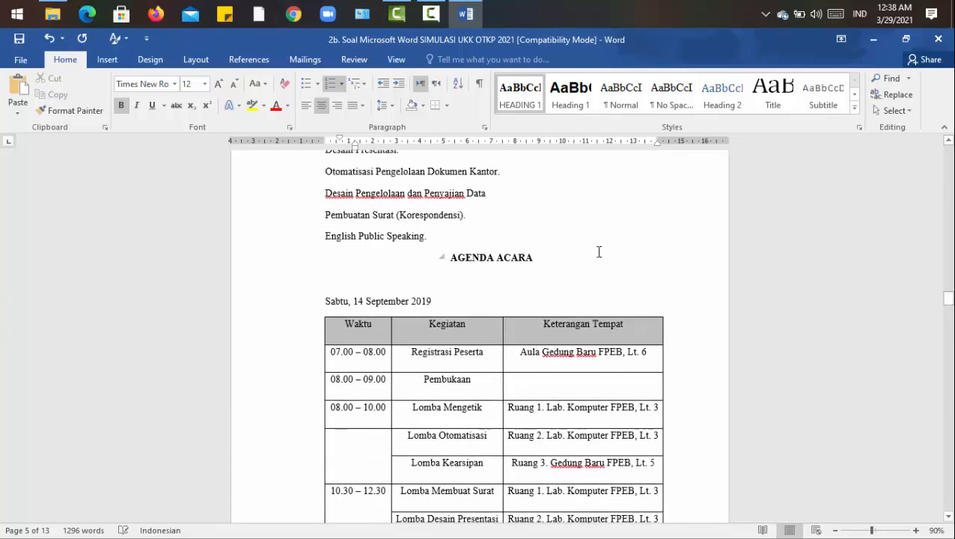
pyautogui.click(452, 262)
pyautogui.write('F.')
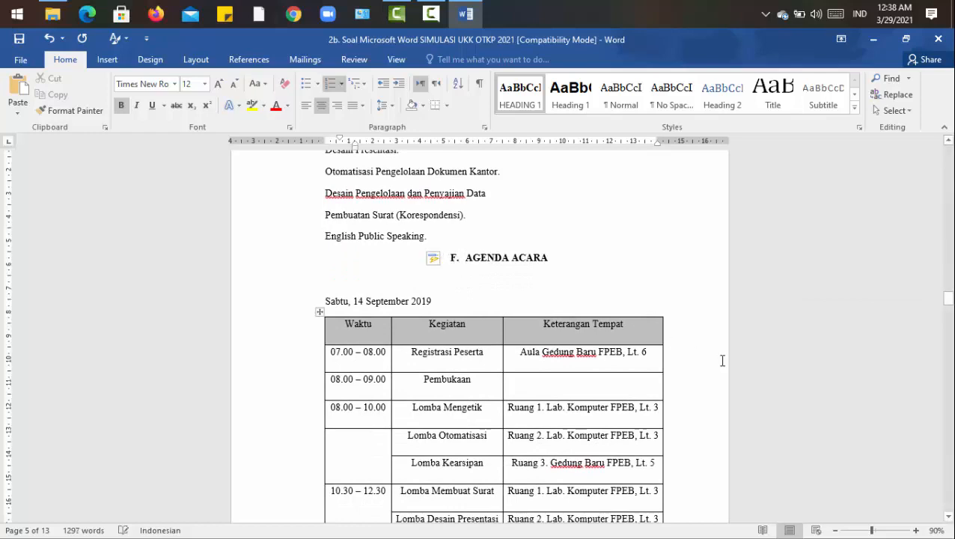
# - Add letter numbering G. to the WAKTU DAN TEMPAT PELAKSANAAN heading and H. to the SASARAN PESERTA heading
pyautogui.moveTo(948, 299); pyautogui.dragTo(947, 341)
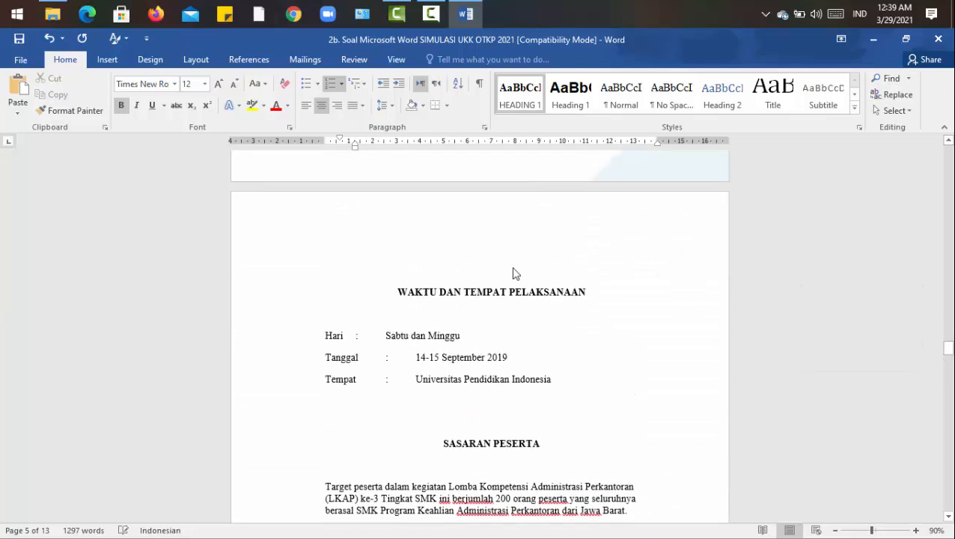
pyautogui.click(396, 293)
pyautogui.write('G.')
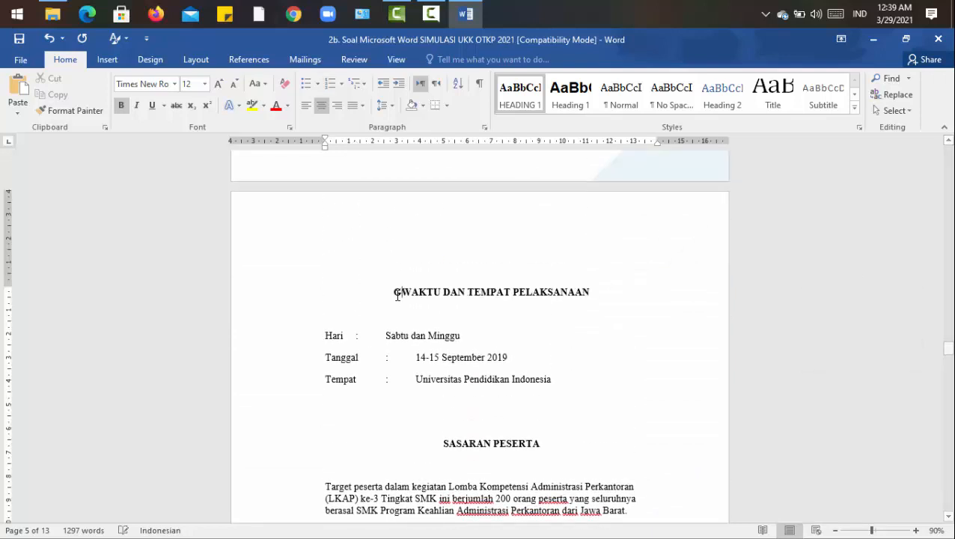
pyautogui.click(443, 444)
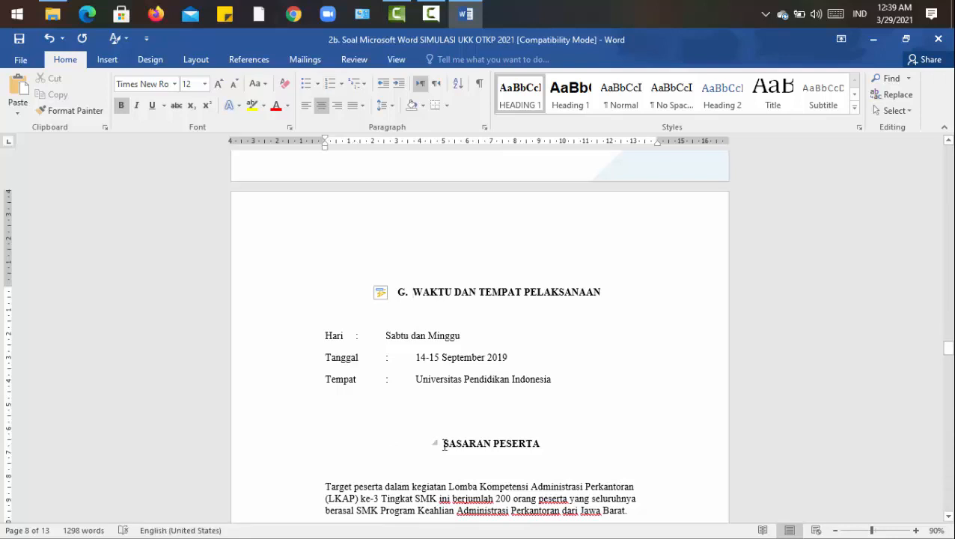
pyautogui.write('H')
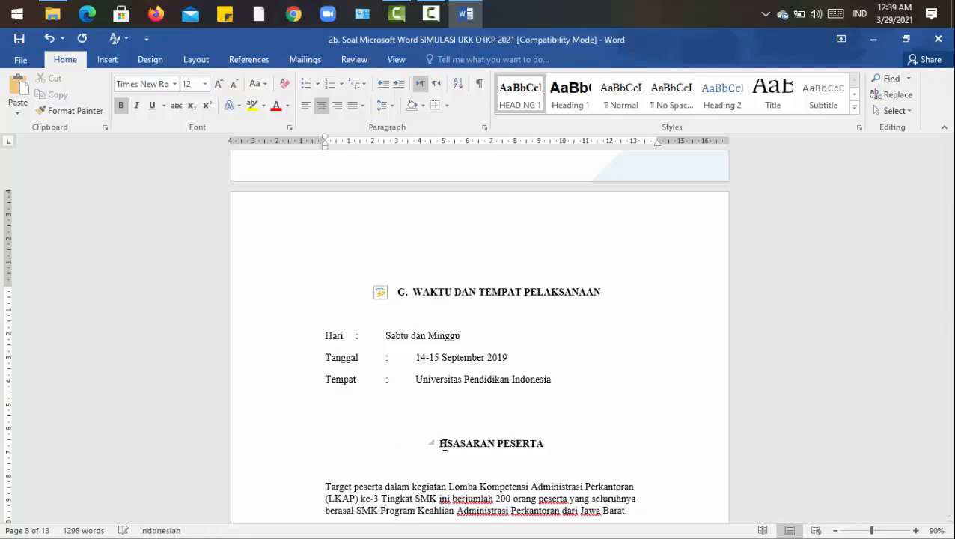
pyautogui.write('.')
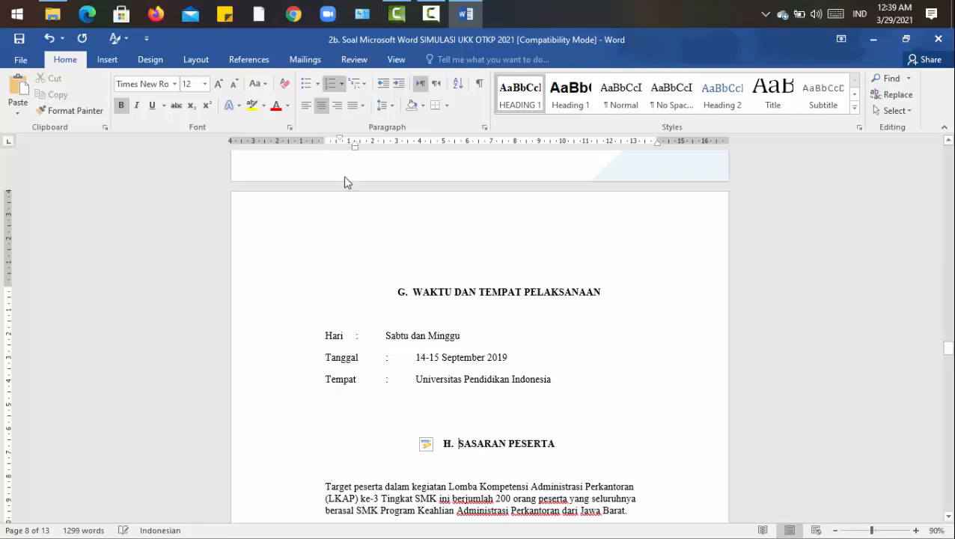
# - Add letter numbering I. to the PANITIA PELAKSANA heading below the SASARAN PESERTA section
pyautogui.moveTo(949, 348); pyautogui.dragTo(949, 358)
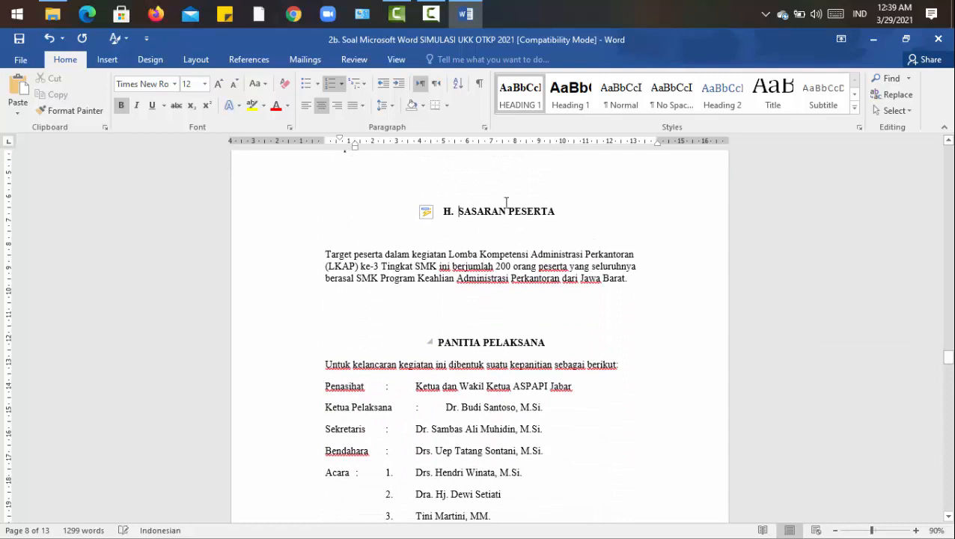
pyautogui.click(439, 339)
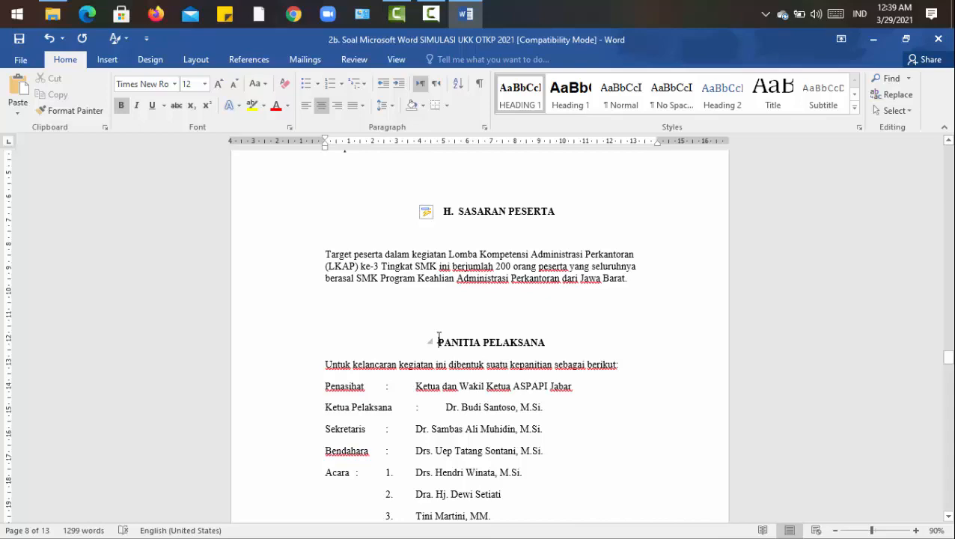
pyautogui.write('I.')
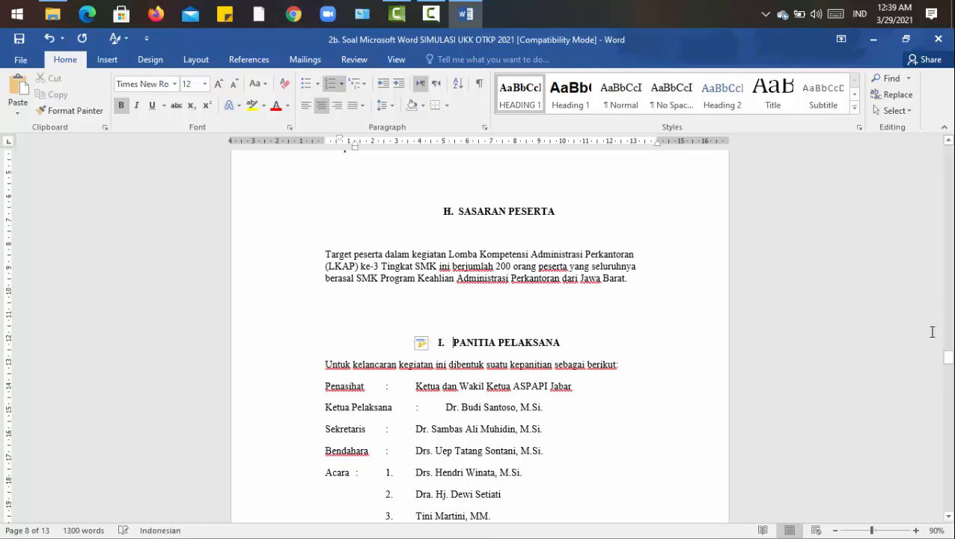
# - Add letter numbering J. to the PEMBIAYAAN heading and K. to the PENUTUP heading
pyautogui.moveTo(947, 358); pyautogui.dragTo(947, 386)
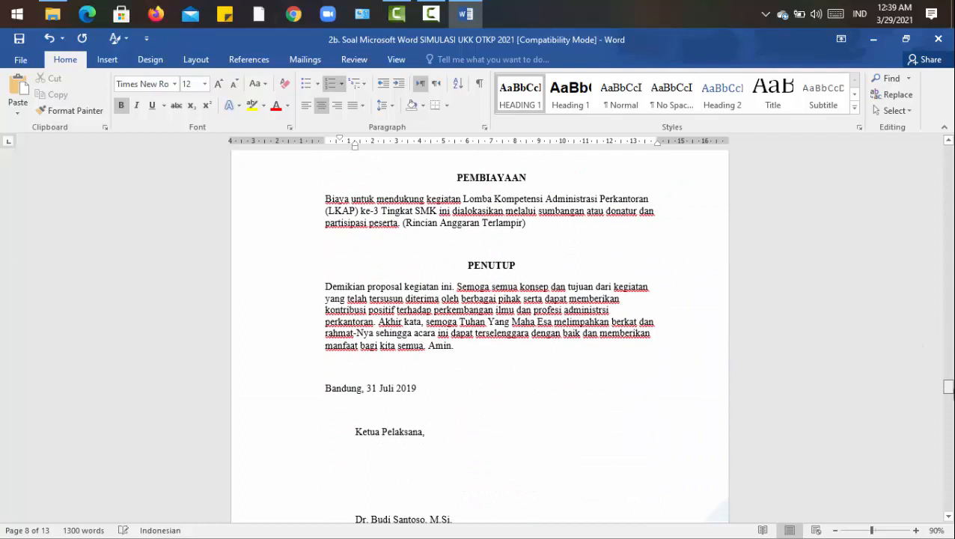
pyautogui.click(457, 179)
pyautogui.write('J.')
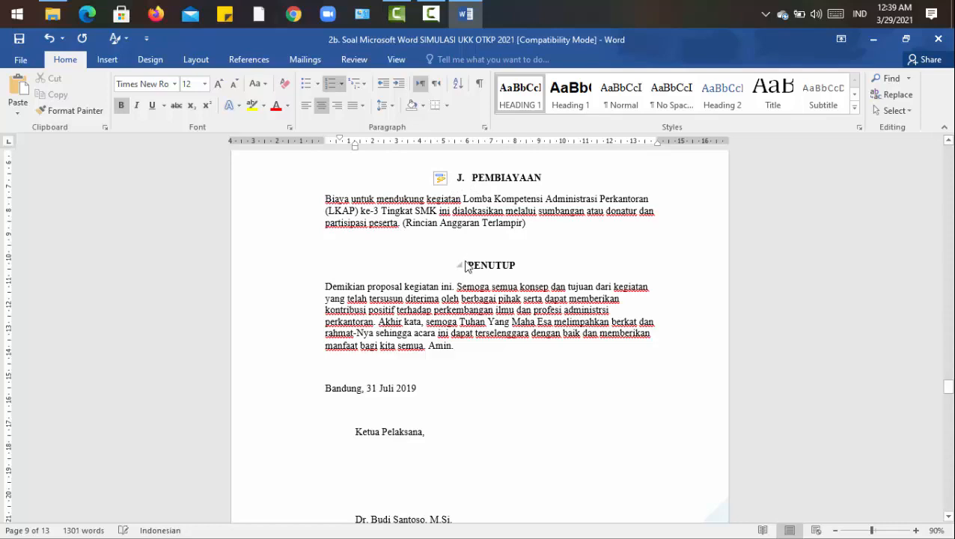
pyautogui.click(466, 267)
pyautogui.write('K.')
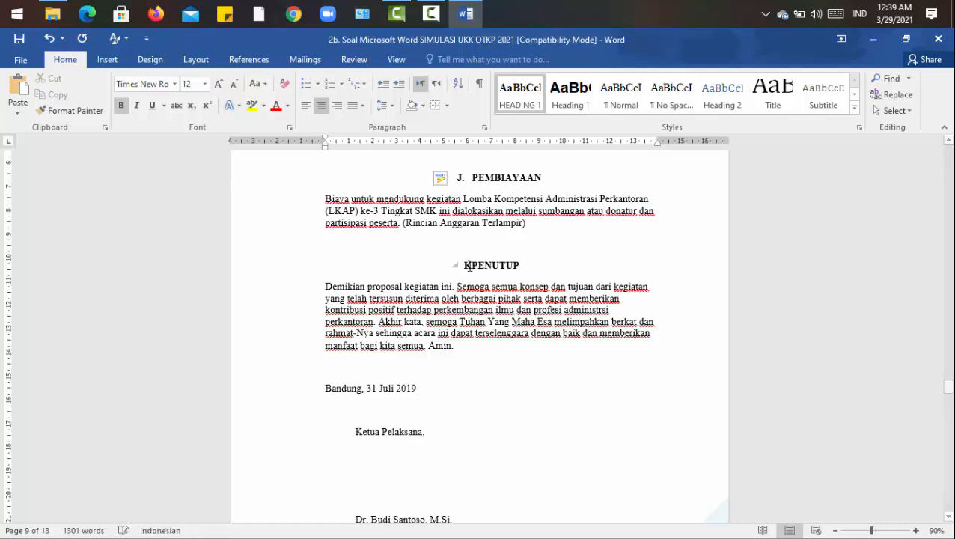
# - Update the entire table of contents under DAFTAR ISI to include the lettered headings, and set its line spacing to 2,0
pyautogui.moveTo(947, 386)
pyautogui.mouseDown()
pyautogui.moveTo(948, 396)
pyautogui.moveTo(947, 184)
pyautogui.mouseUp()
pyautogui.click(455, 266)
pyautogui.click(453, 253)
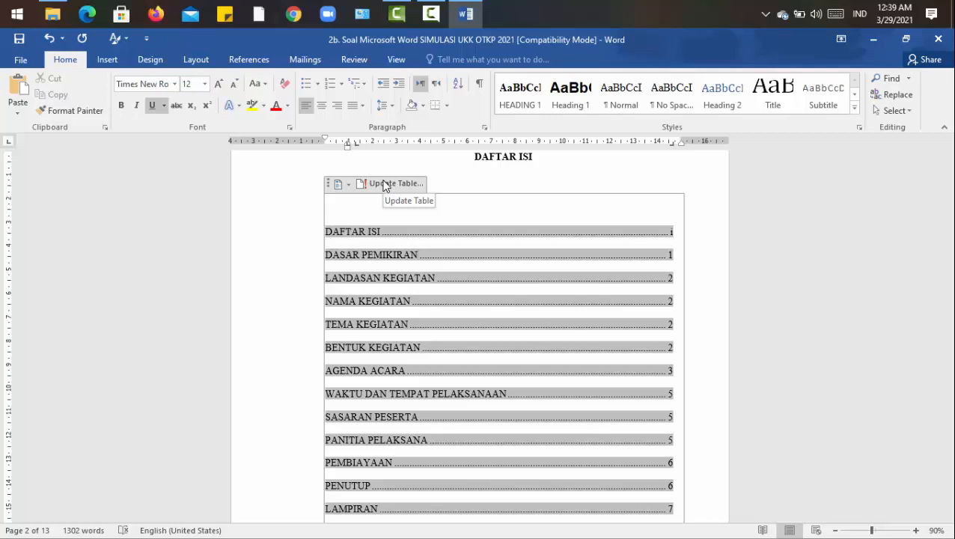
pyautogui.click(386, 184)
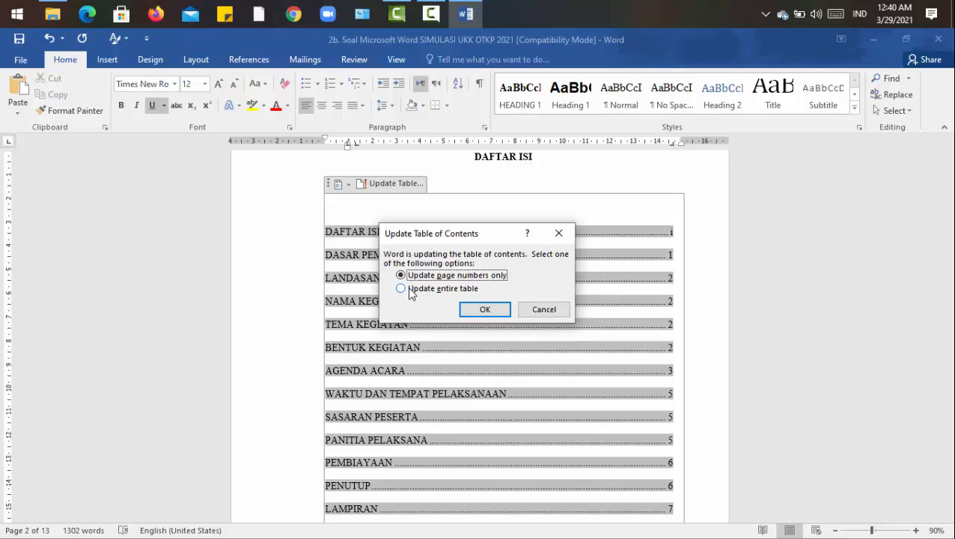
pyautogui.click(411, 290)
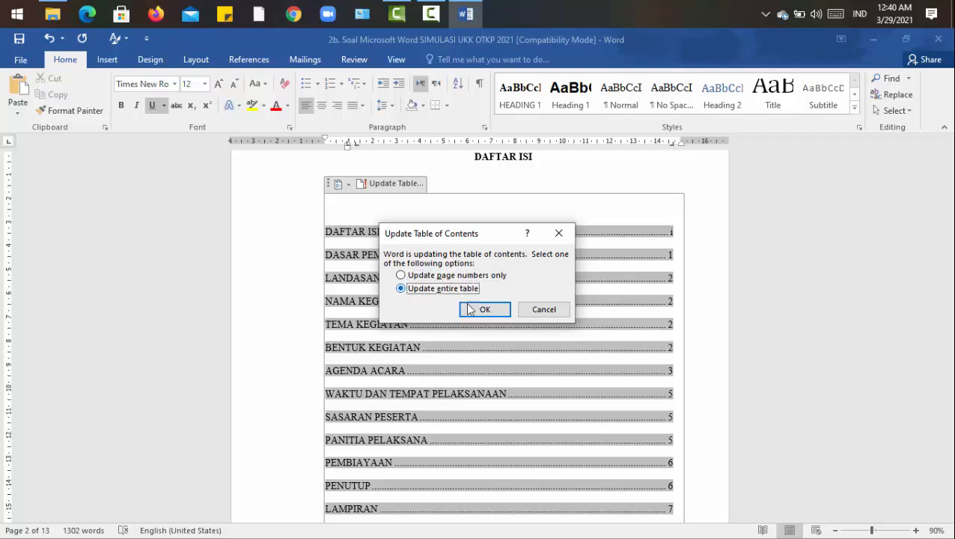
pyautogui.click(473, 309)
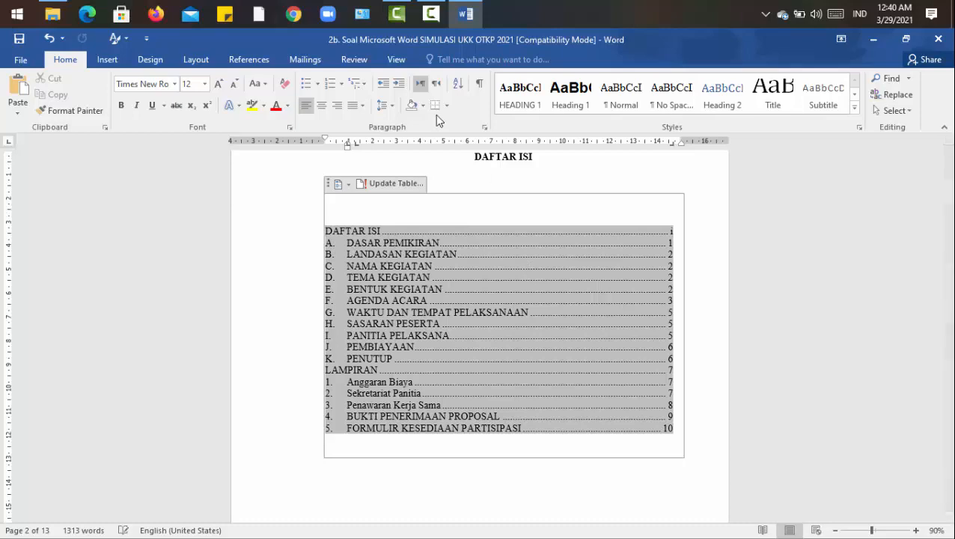
pyautogui.click(383, 105)
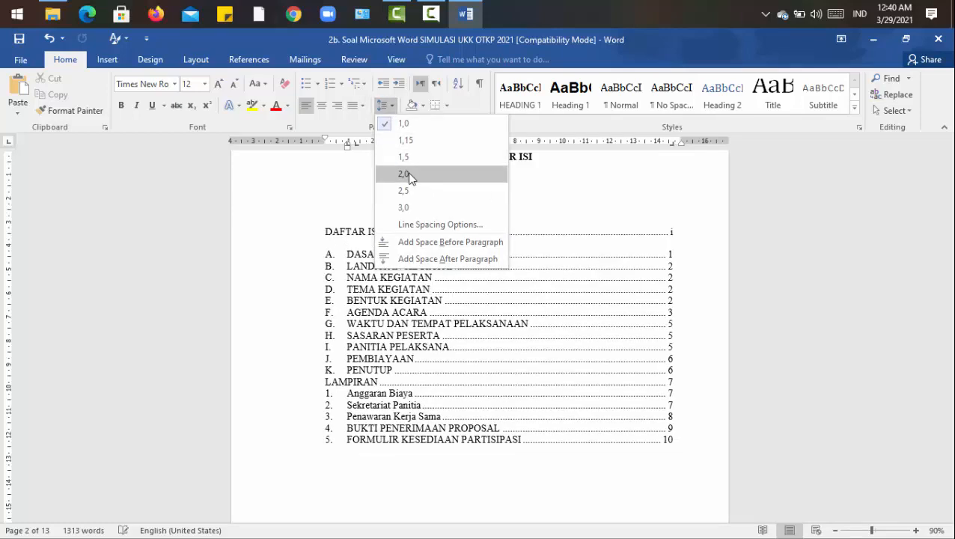
pyautogui.click(406, 175)
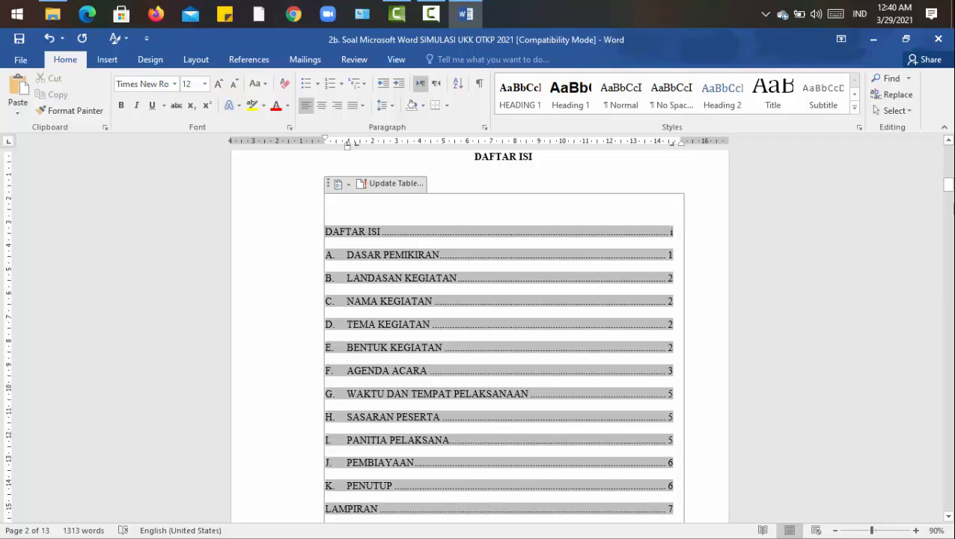
# - Place the text cursor on the blank line just above the A. DASAR PEMIKIRAN heading
pyautogui.moveTo(949, 184); pyautogui.dragTo(949, 241)
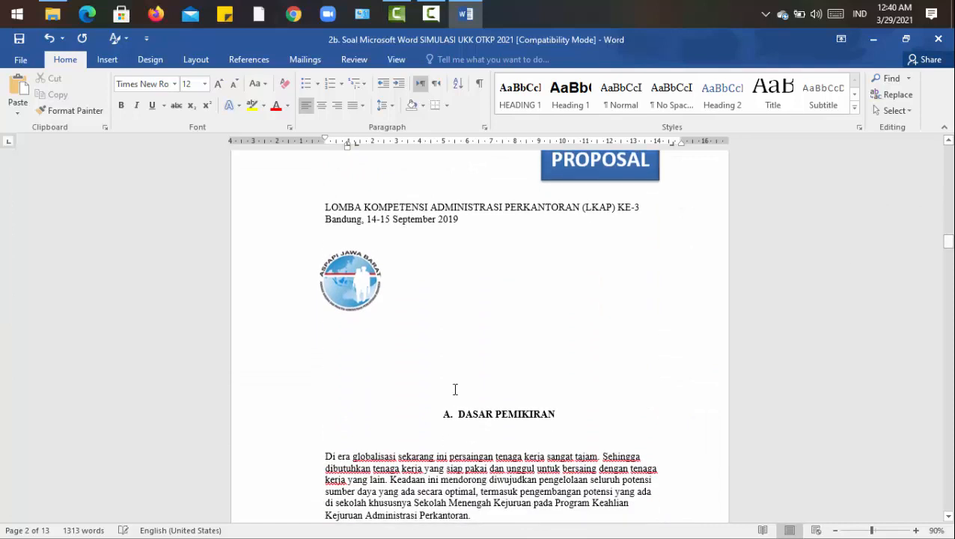
pyautogui.click(457, 405)
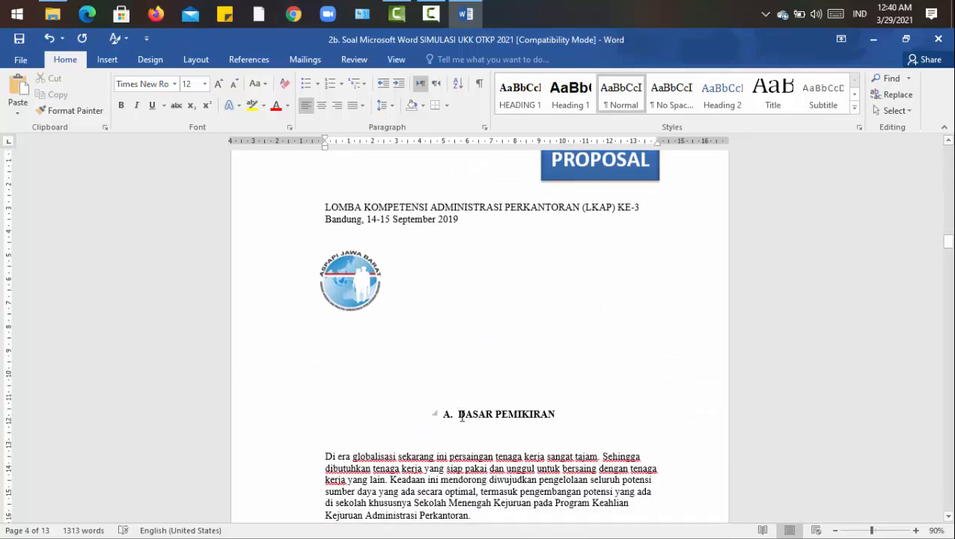